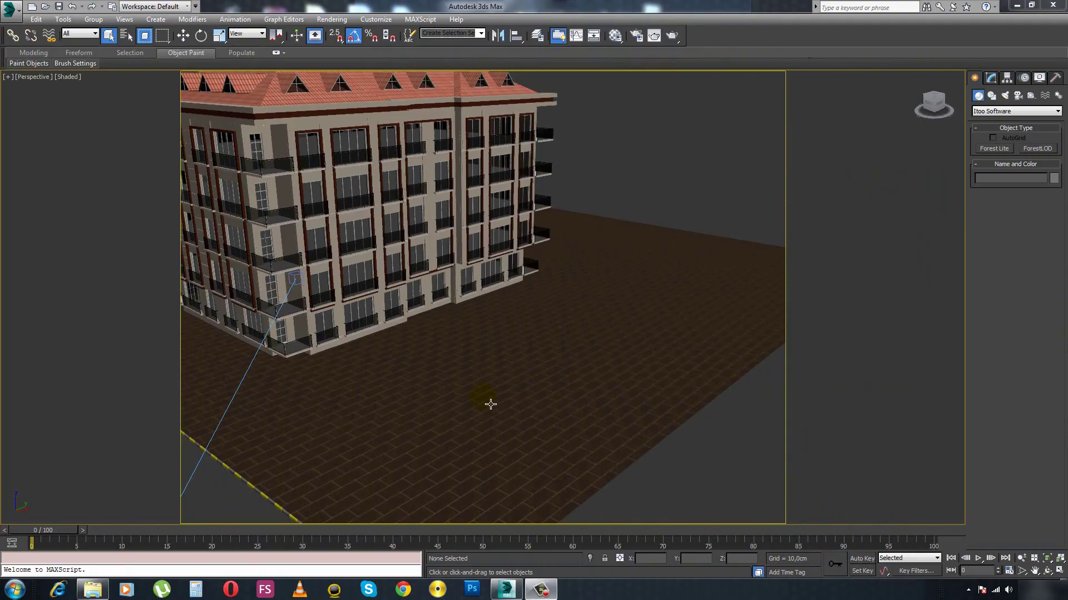
Orbit and zoom around the apartment building, ending close up on the roof dormers.
scroll(490, 404, down, 5)
mouse_move(490, 404)
alt+middle_down()
mouse_move(560, 491)
mouse_move(608, 484)
mouse_move(552, 458)
mouse_move(512, 369)
mouse_move(533, 479)
mouse_move(560, 389)
mouse_move(625, 460)
alt+middle_up()
scroll(608, 484, down, 2)
scroll(516, 458, up, 5)
scroll(623, 456, down, 4)
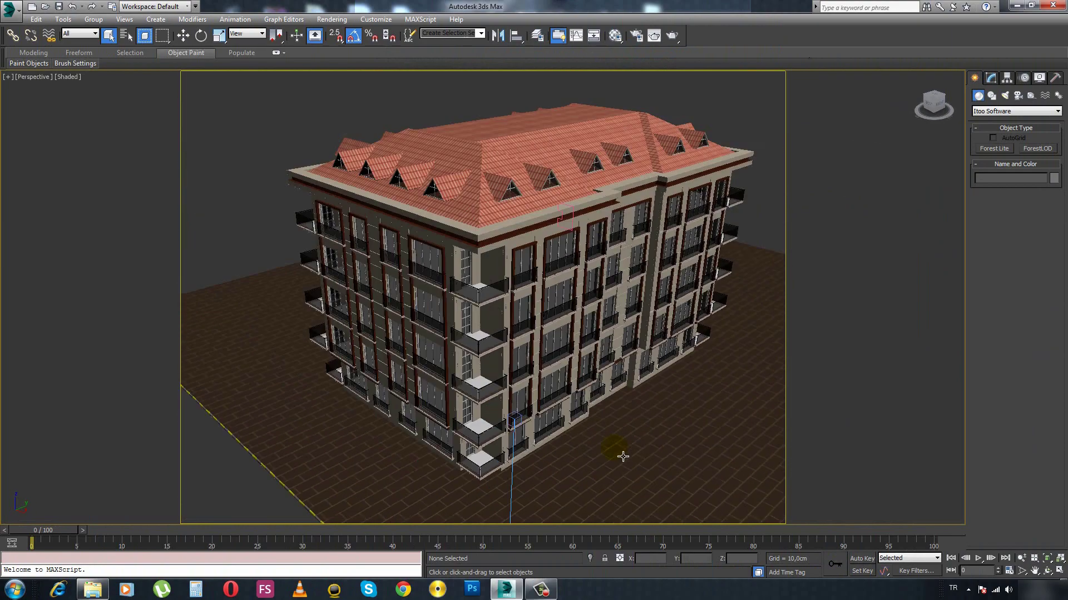
scroll(622, 456, down, 3)
mouse_move(553, 393)
alt+middle_down()
mouse_move(553, 374)
mouse_move(496, 500)
alt+middle_up()
scroll(501, 399, up, 5)
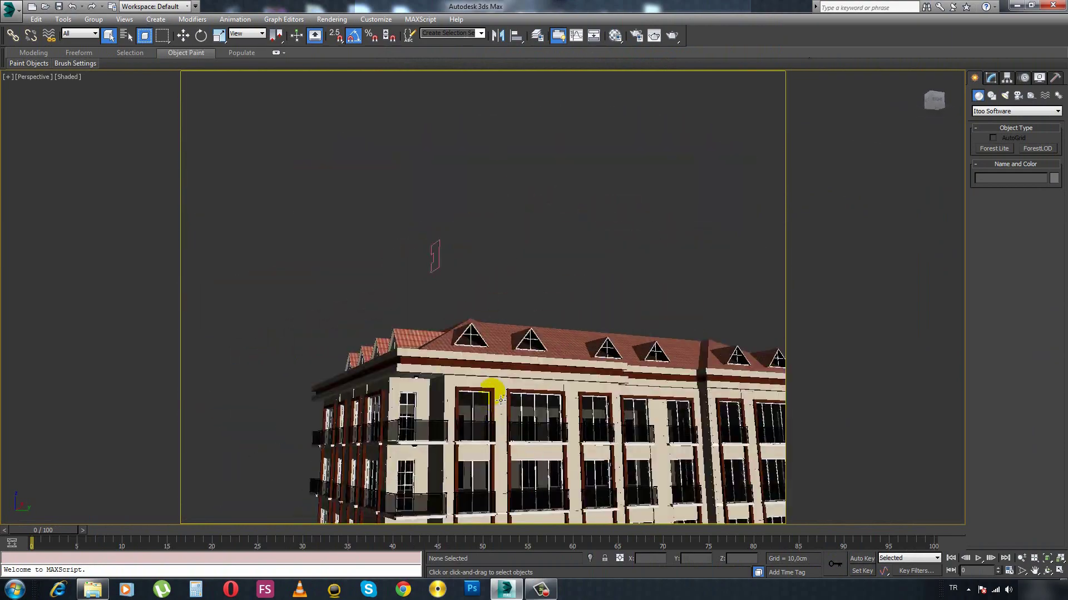
scroll(500, 400, up, 4)
mouse_move(500, 399)
alt+middle_down()
mouse_move(477, 458)
mouse_move(389, 390)
mouse_move(365, 413)
mouse_move(410, 438)
mouse_move(362, 376)
alt+middle_up()
scroll(364, 388, up, 5)
scroll(382, 415, down, 3)
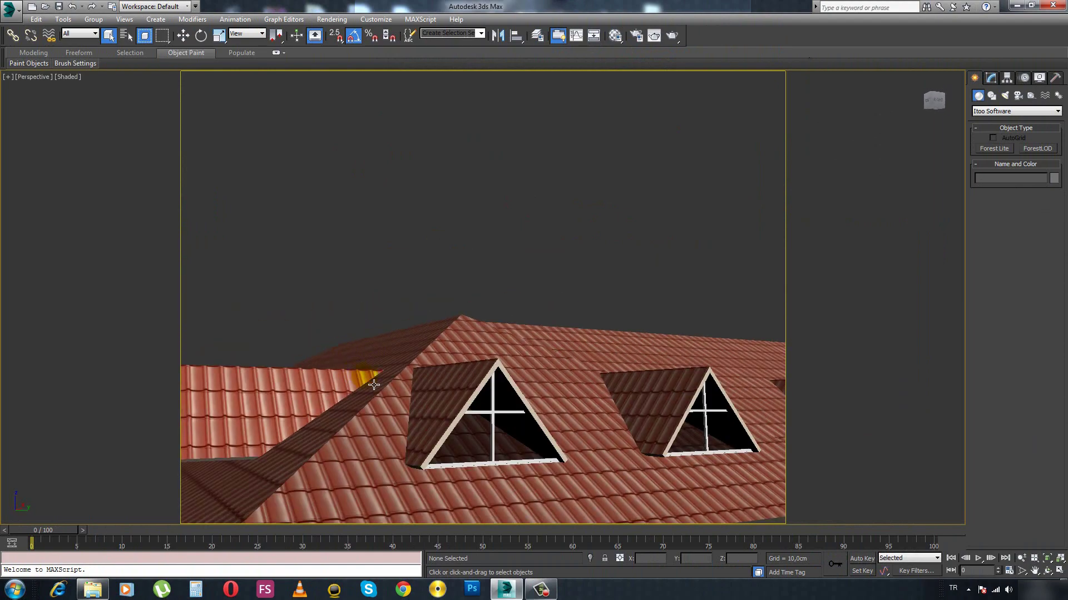
For the dormer group, convert 18 - Default to a Multi/Sub-Object material with 2 sub-materials.
click(451, 413)
key(m)
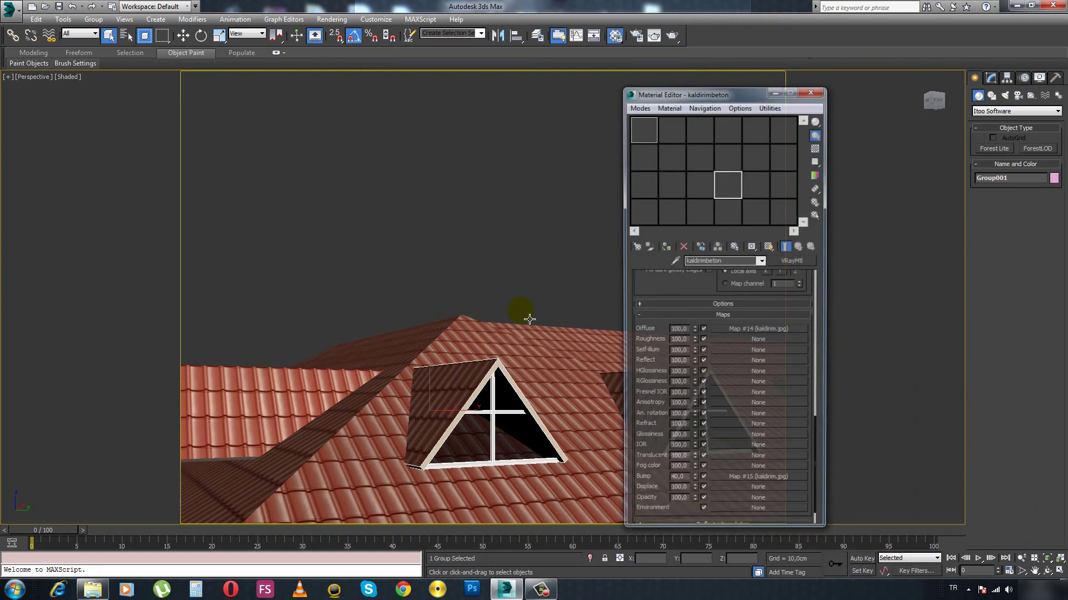
click(784, 158)
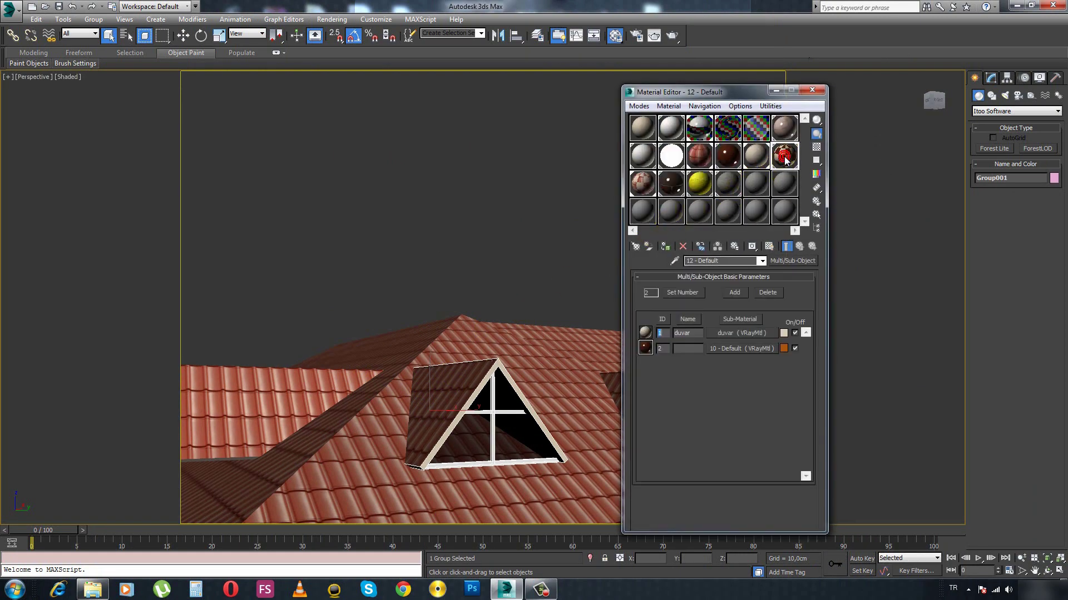
click(783, 184)
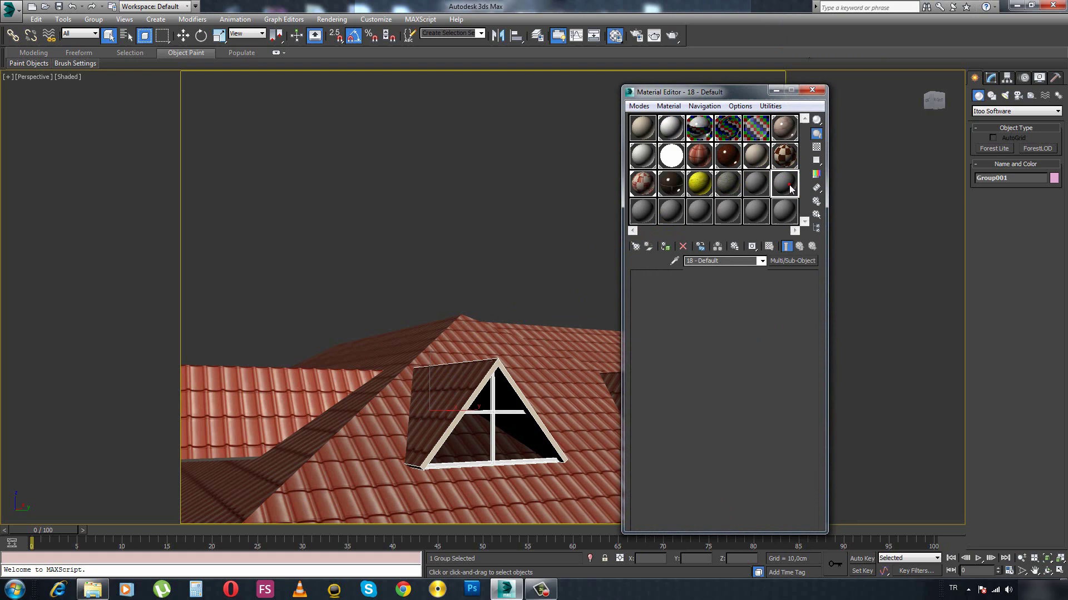
click(796, 267)
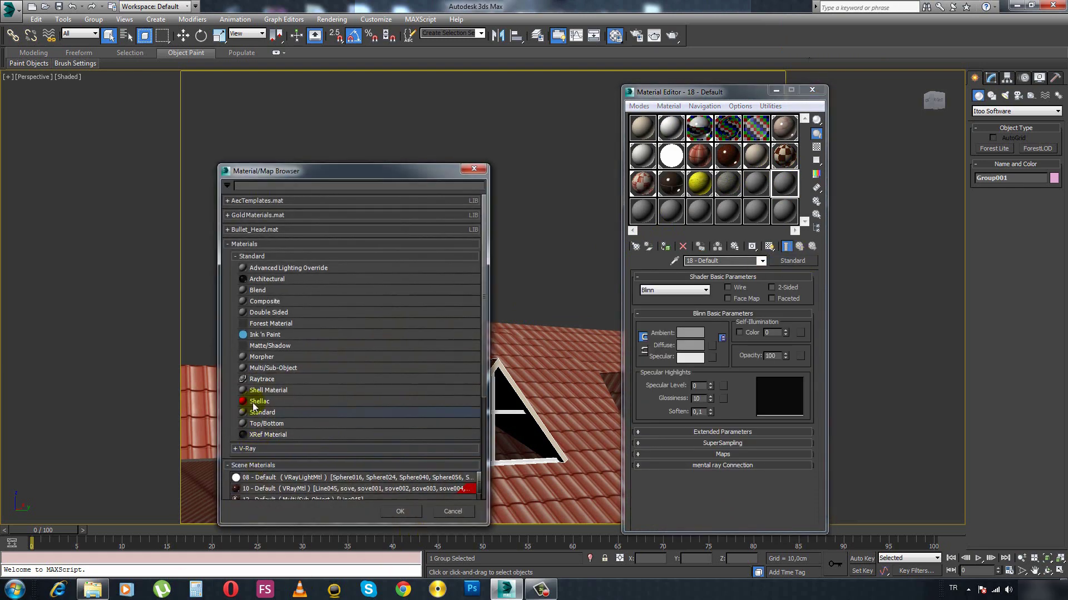
double_click(269, 368)
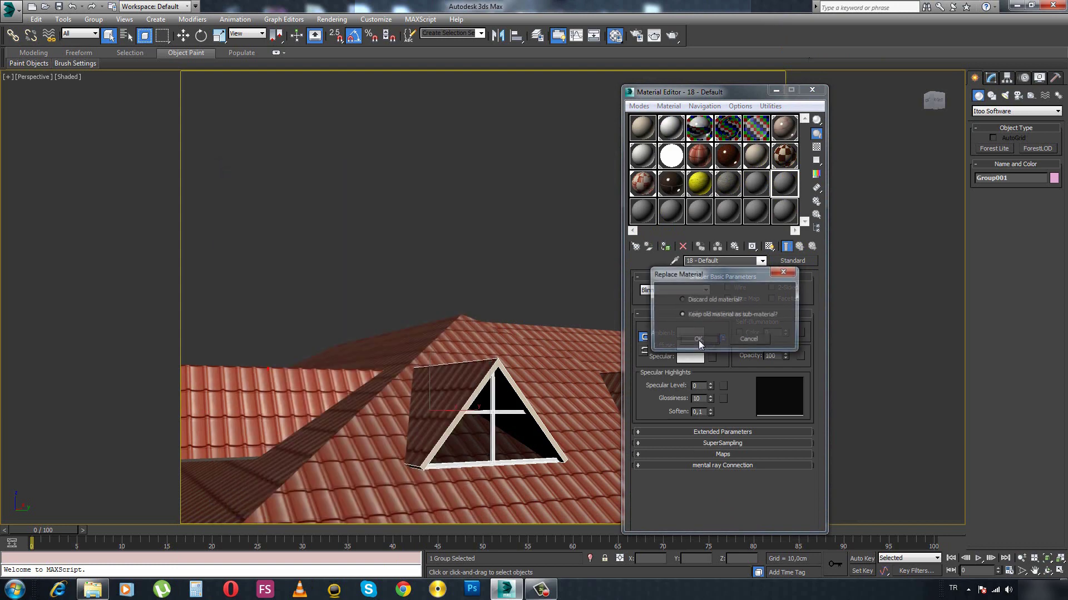
click(697, 338)
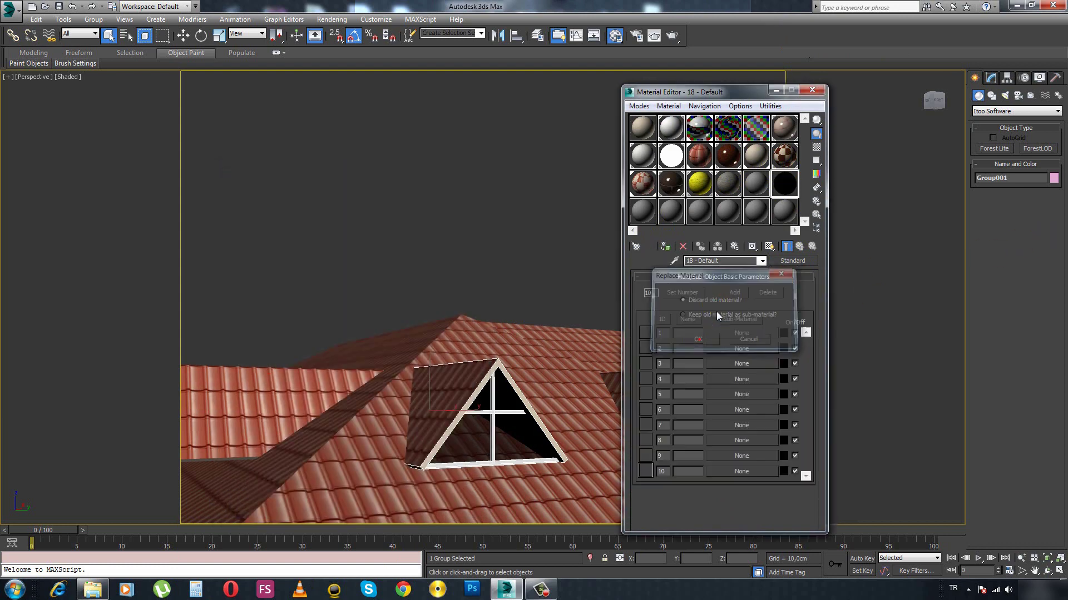
click(684, 290)
click(727, 320)
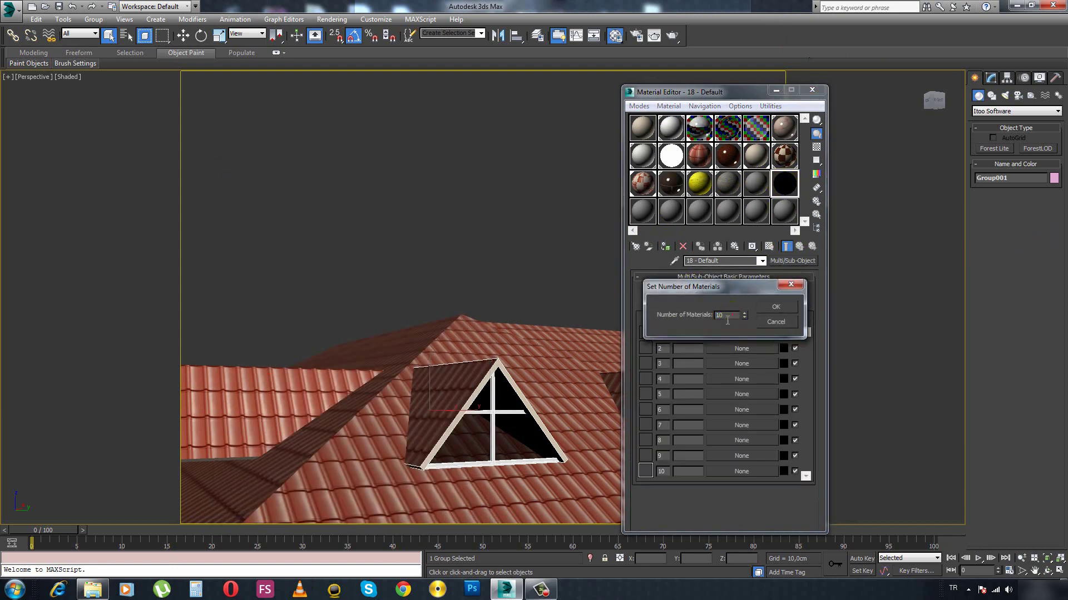
text(2)
click(775, 307)
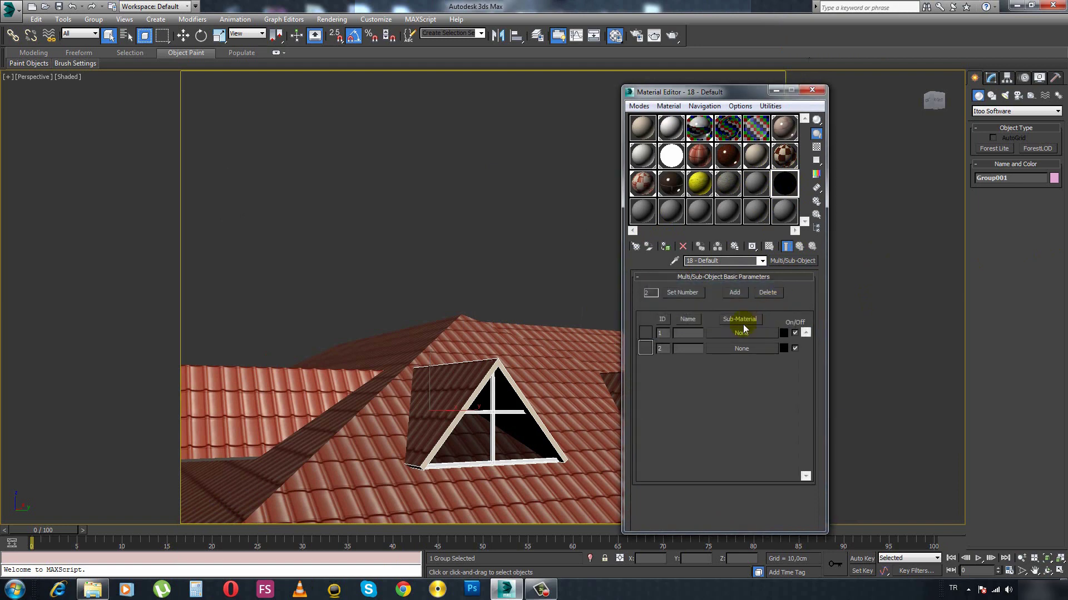
Inspect the cati, 10 - Default and duvar materials, returning to 12 - Default.
click(700, 158)
click(779, 191)
click(748, 164)
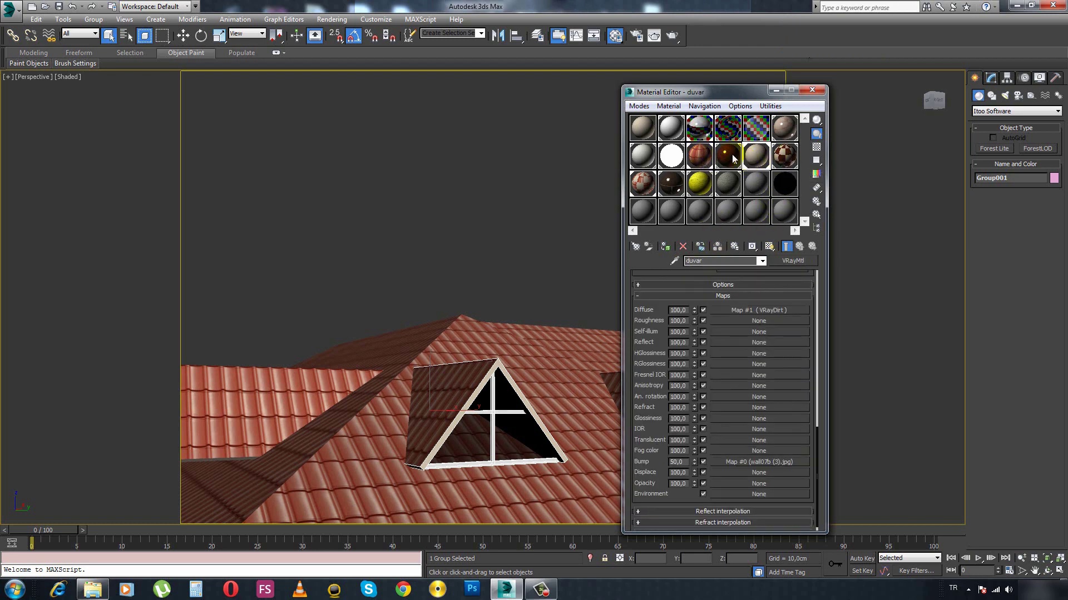
click(733, 157)
click(782, 155)
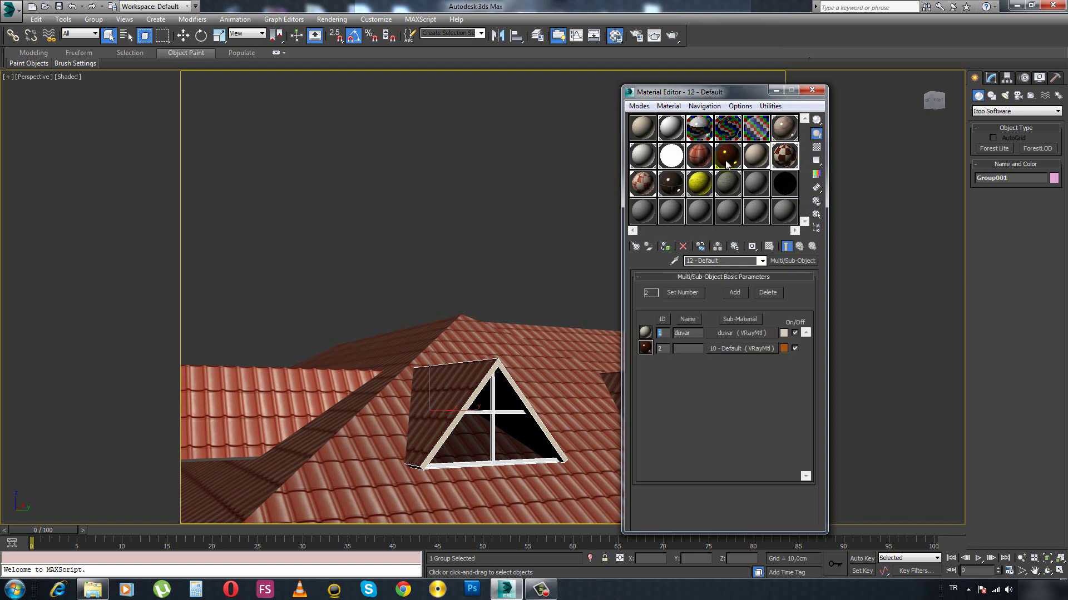
click(741, 296)
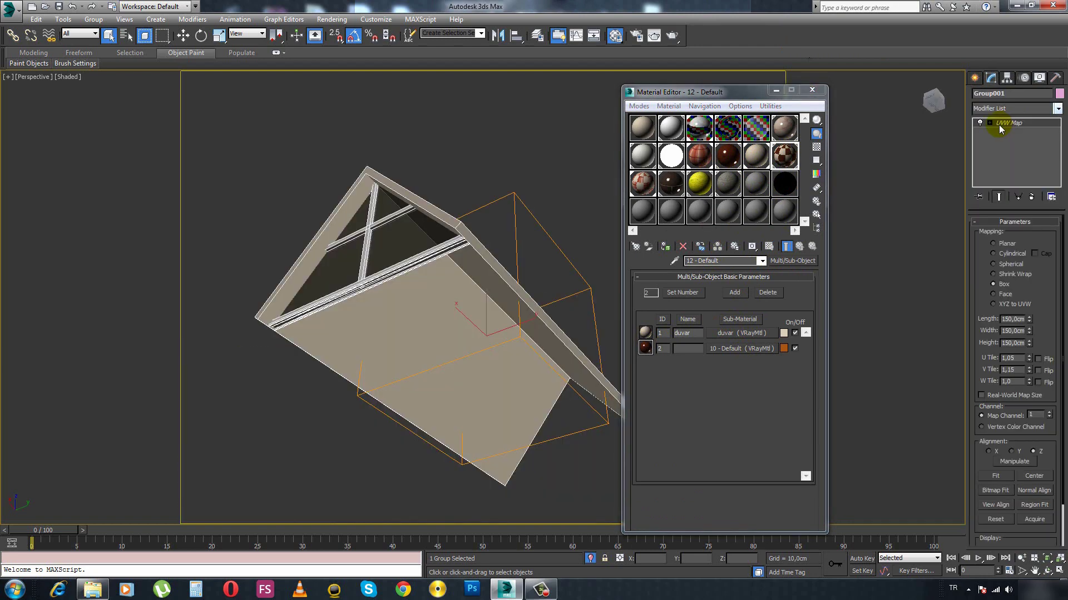
Open the dormer group and select both tiled roof faces in Polygon mode.
click(93, 19)
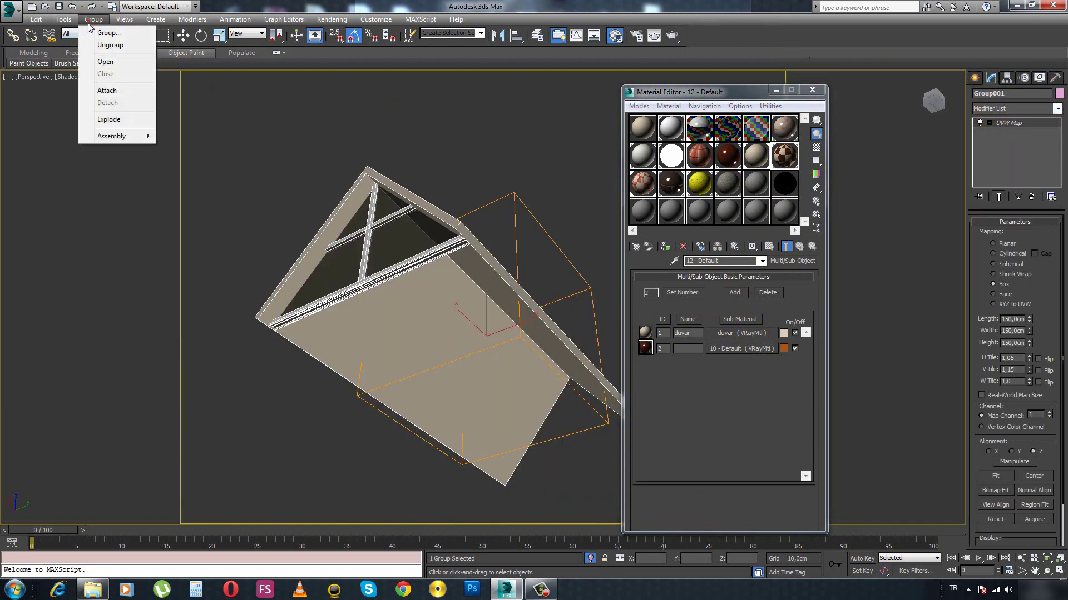
click(108, 59)
click(380, 177)
mouse_move(384, 183)
alt+middle_down()
mouse_move(398, 279)
mouse_move(398, 269)
alt+middle_up()
click(1025, 308)
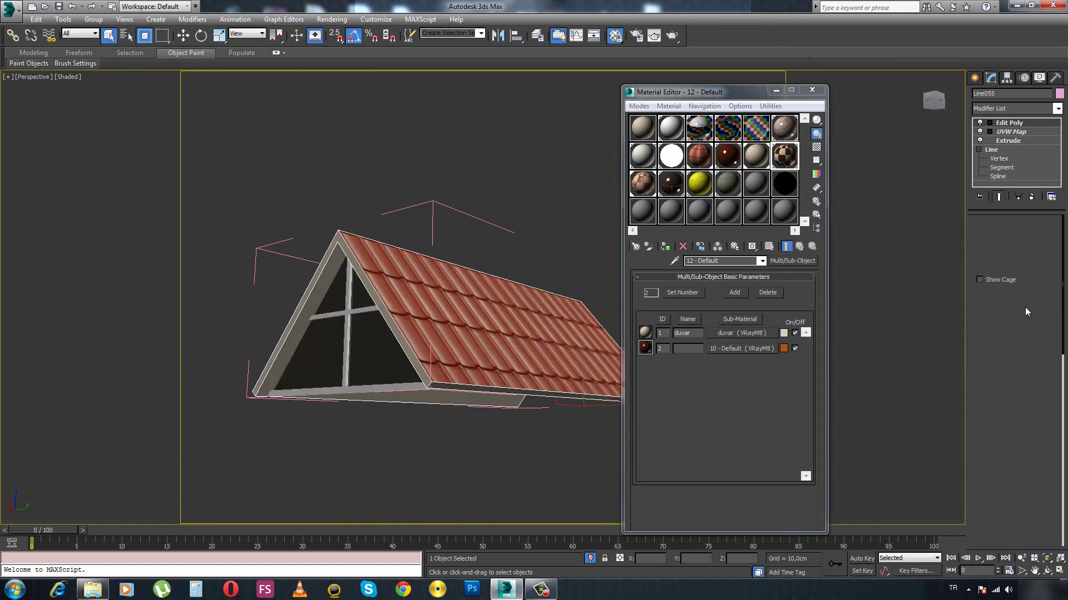
click(546, 311)
mouse_move(546, 311)
alt+middle_down()
mouse_move(495, 359)
mouse_move(436, 334)
alt+middle_up()
ctrl+click(495, 359)
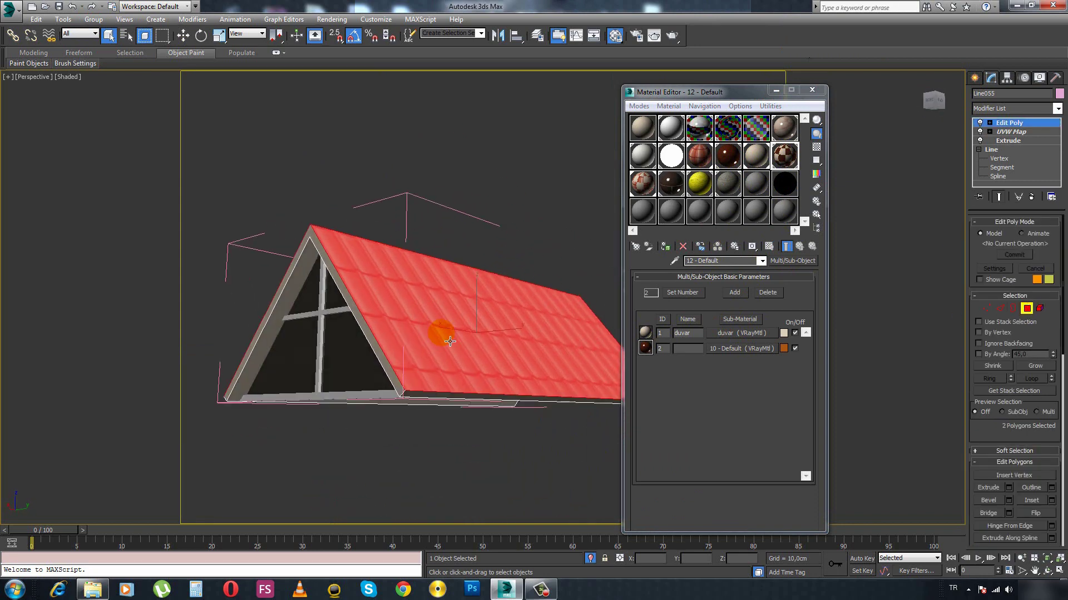
scroll(1040, 390, down, 4)
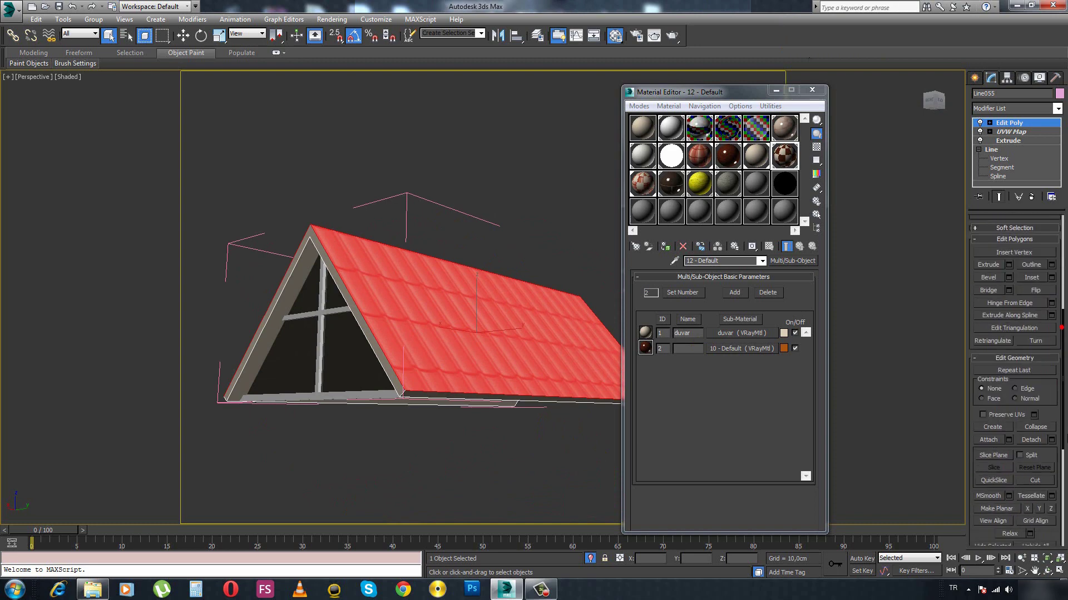
scroll(1040, 434, down, 5)
scroll(1040, 462, down, 5)
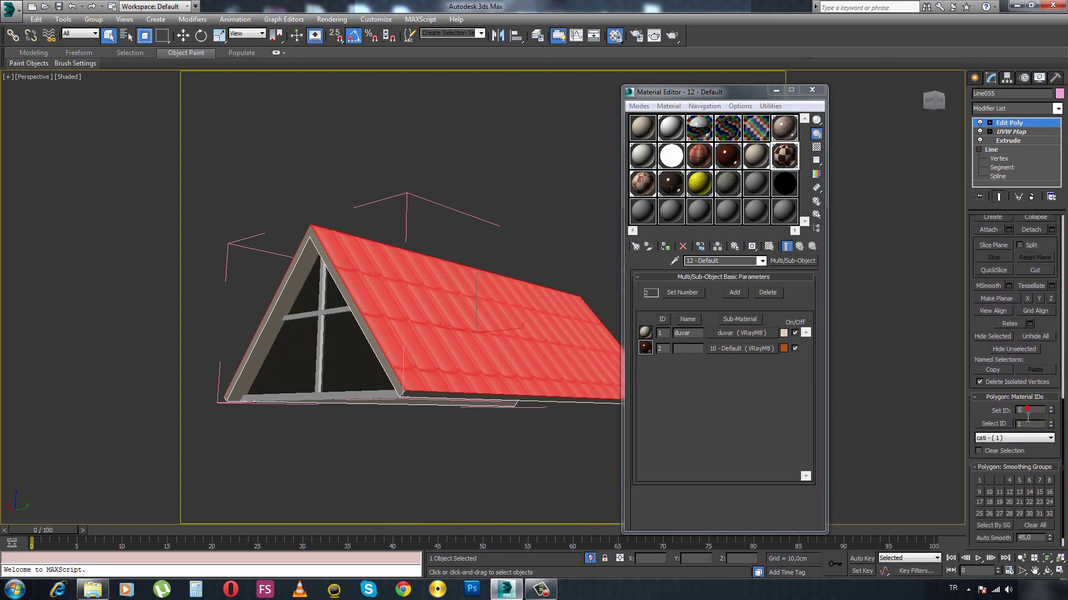
mouse_move(498, 449)
alt+middle_down()
mouse_move(441, 258)
mouse_move(405, 231)
mouse_move(438, 288)
alt+middle_up()
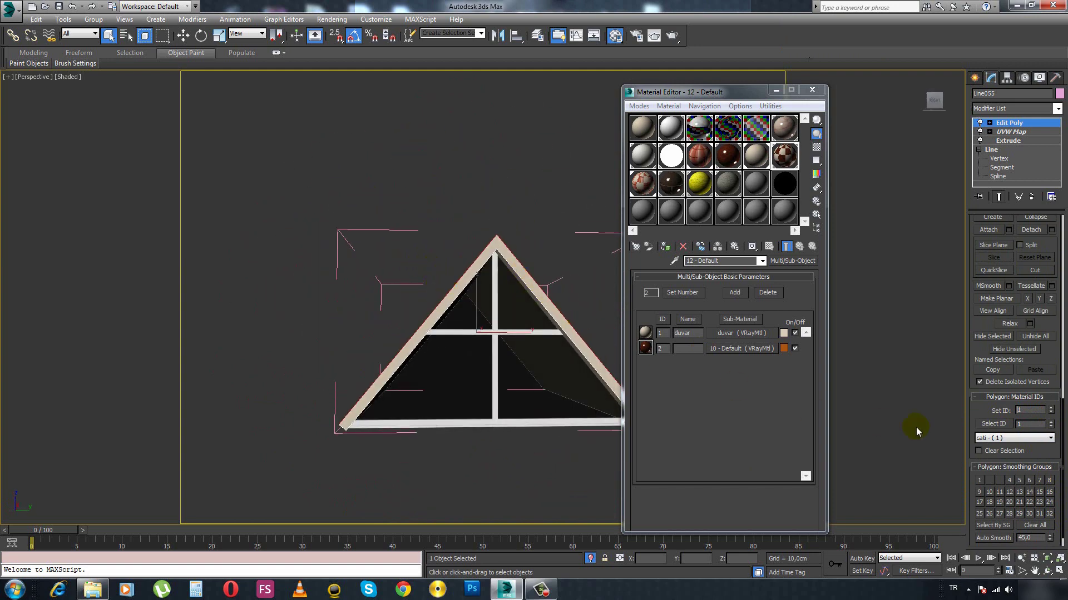
Select the gable frame faces by material ID 2, clear the selection, and close the Material Editor.
click(1026, 410)
click(570, 333)
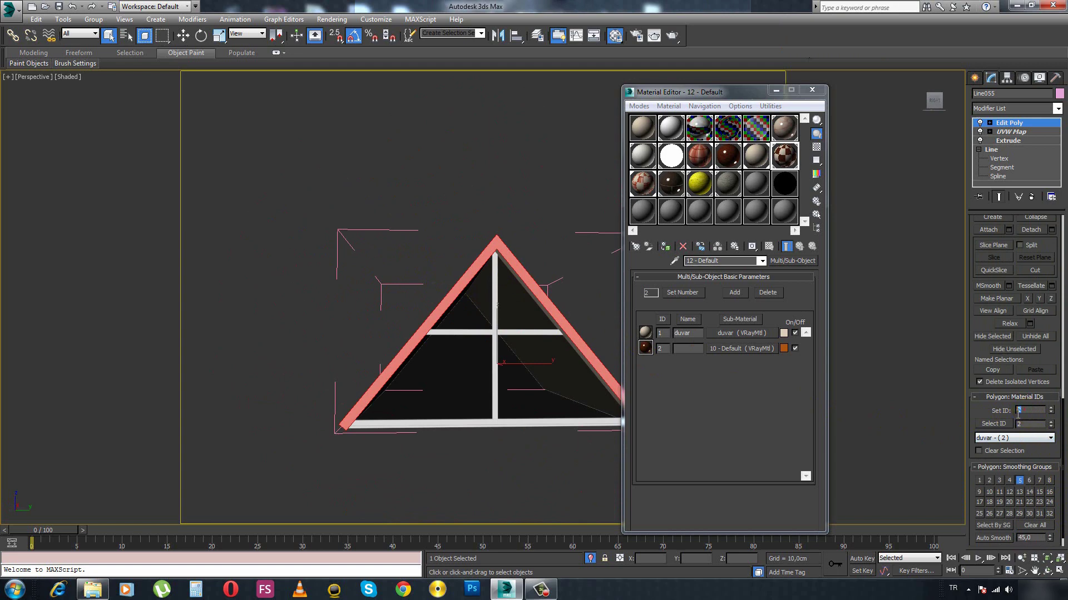
click(853, 312)
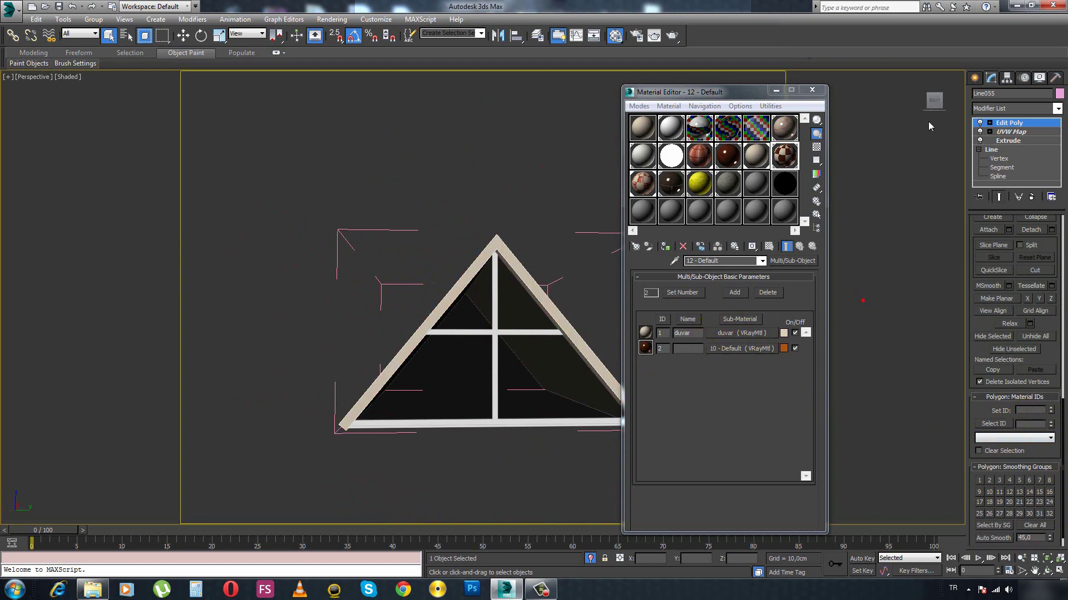
mouse_move(601, 269)
alt+middle_down()
mouse_move(539, 251)
mouse_move(476, 281)
alt+middle_up()
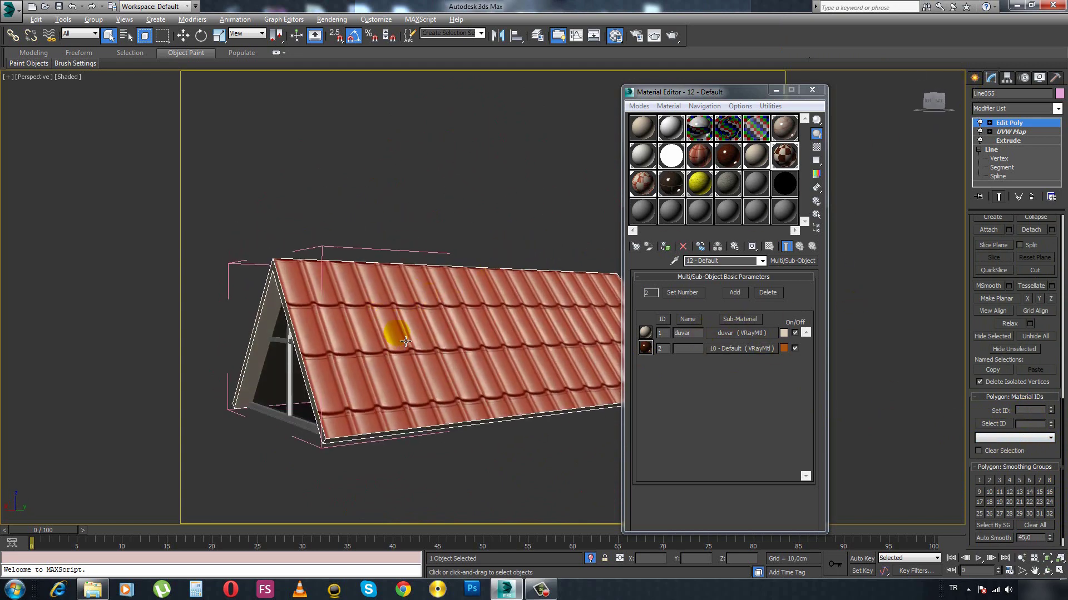
mouse_move(393, 334)
alt+middle_down()
mouse_move(415, 277)
mouse_move(436, 305)
alt+middle_up()
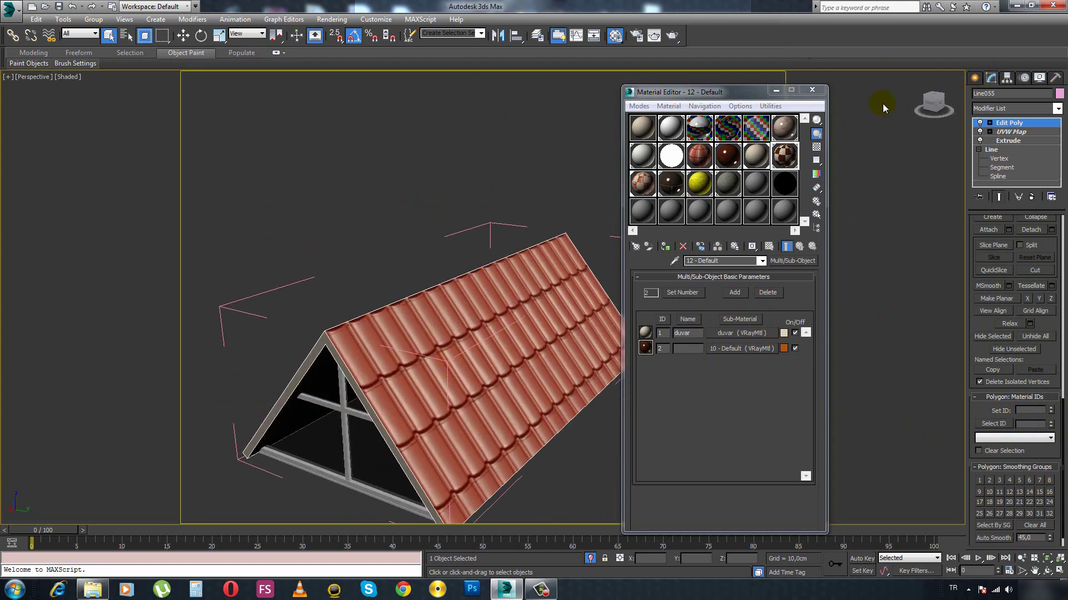
click(812, 90)
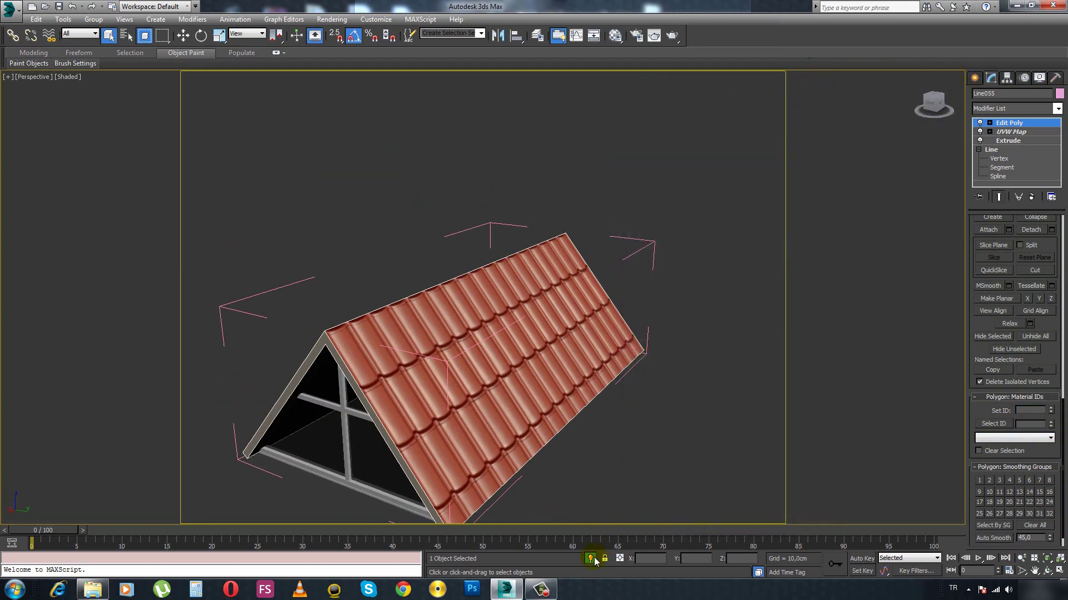
Frame the building, select ground plane Plane001 and reach its Plane Length parameter.
key(z)
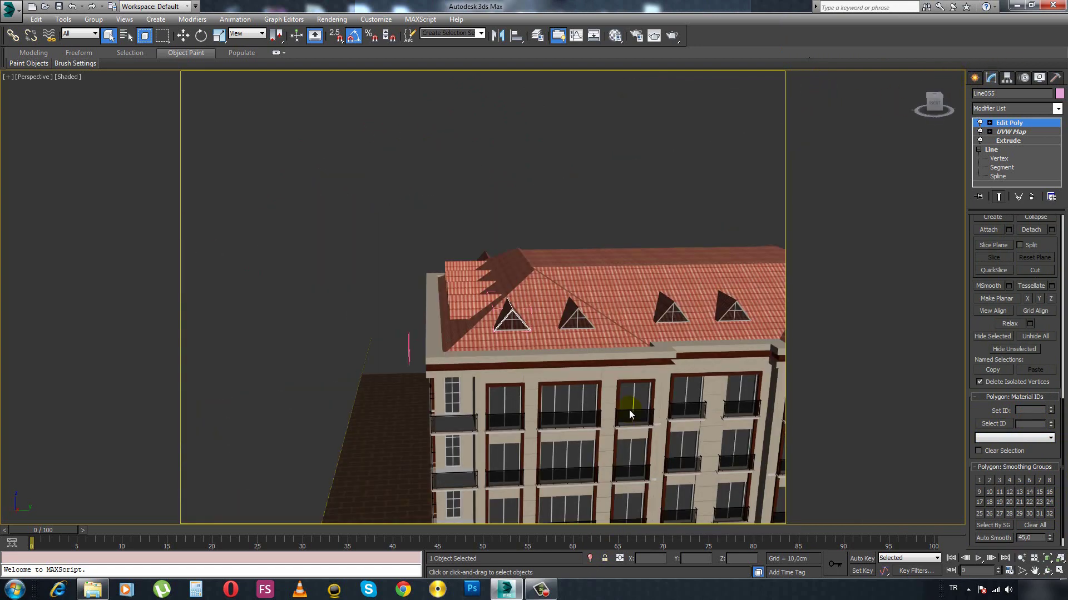
scroll(629, 409, down, 3)
alt+middle_drag(629, 409, 523, 309)
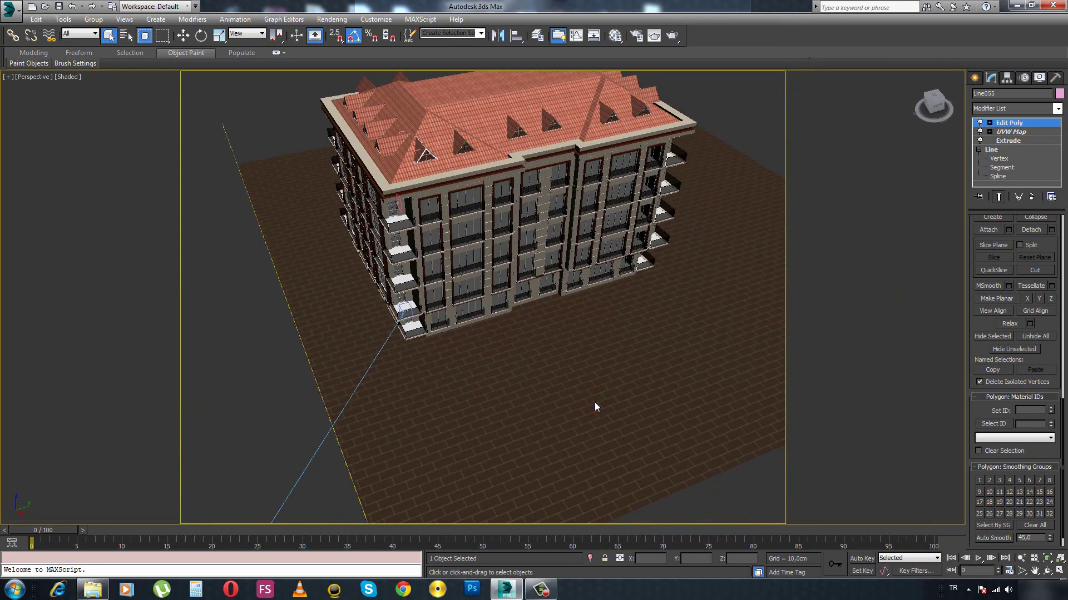
click(974, 77)
click(707, 310)
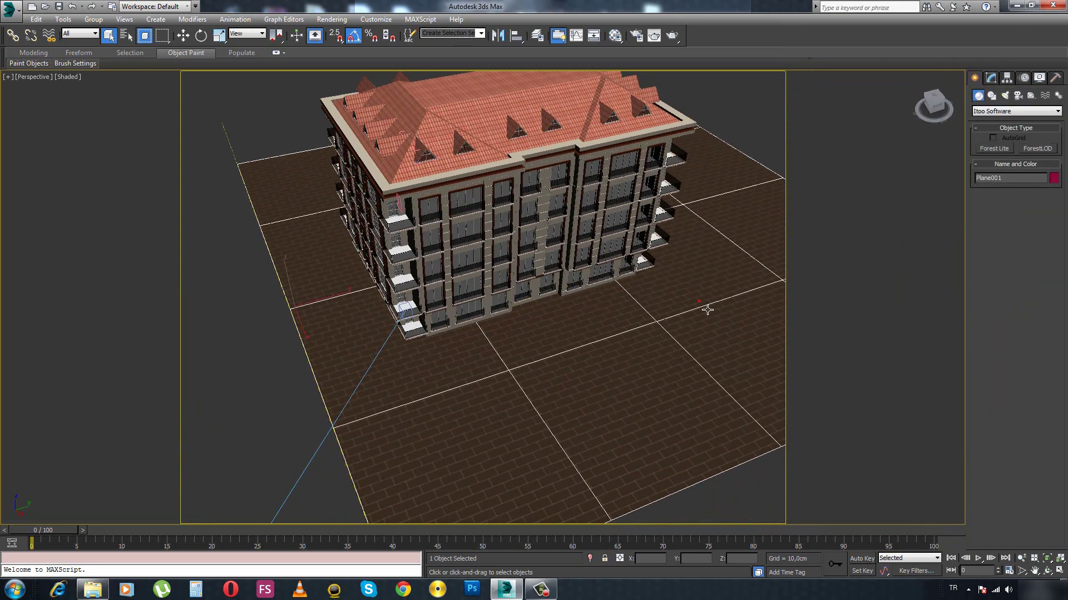
click(986, 77)
click(1002, 141)
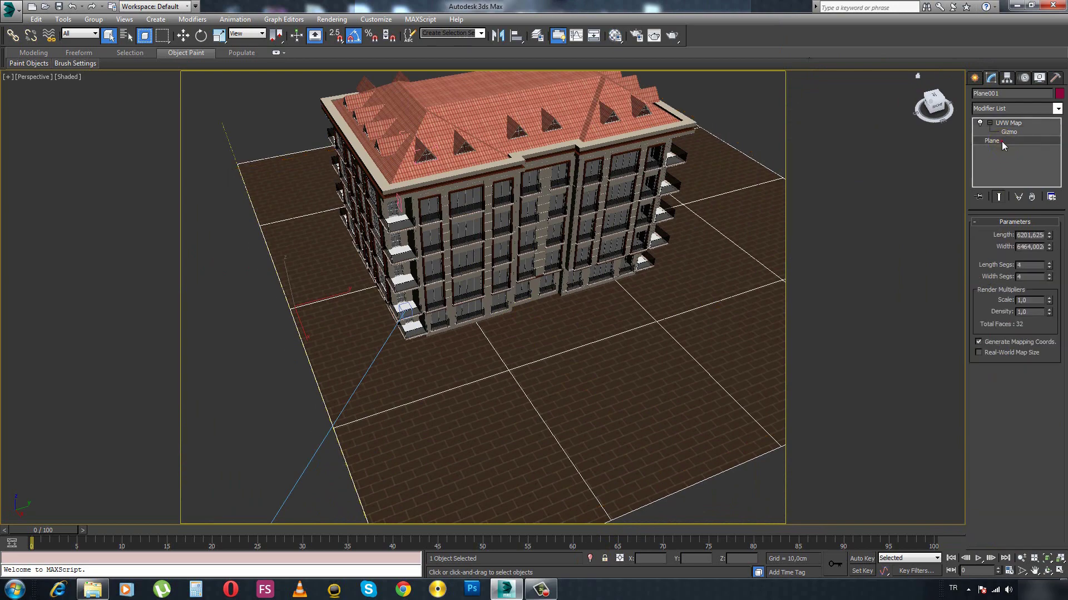
click(1029, 235)
mouse_move(523, 364)
alt+middle_down()
mouse_move(508, 377)
mouse_move(477, 374)
mouse_move(527, 380)
alt+middle_up()
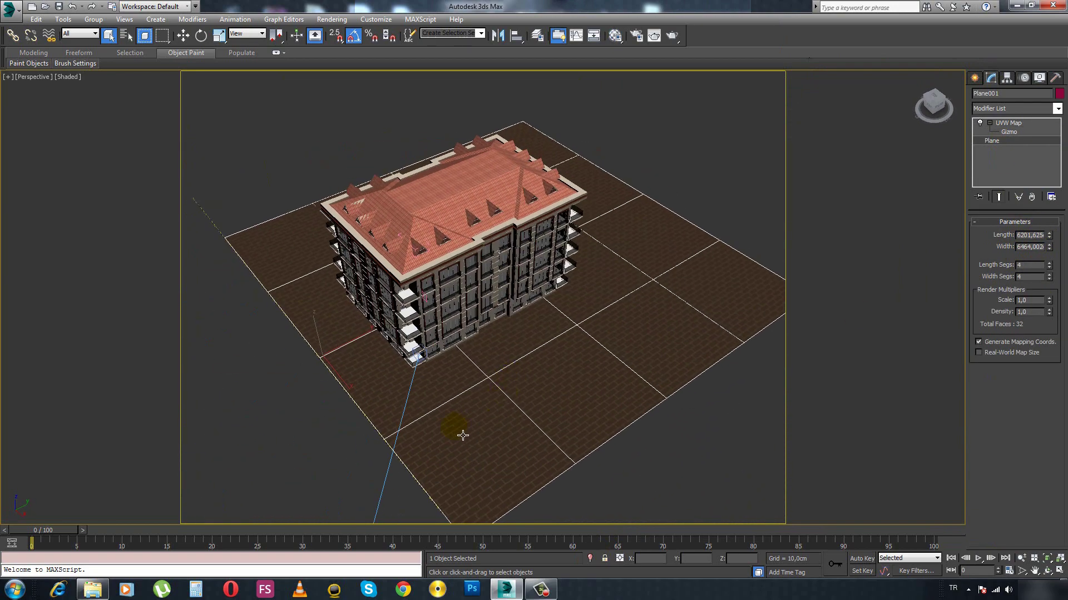
scroll(487, 389, up, 5)
Load the zemin floor material and view its Diffuse bitmap image.
key(m)
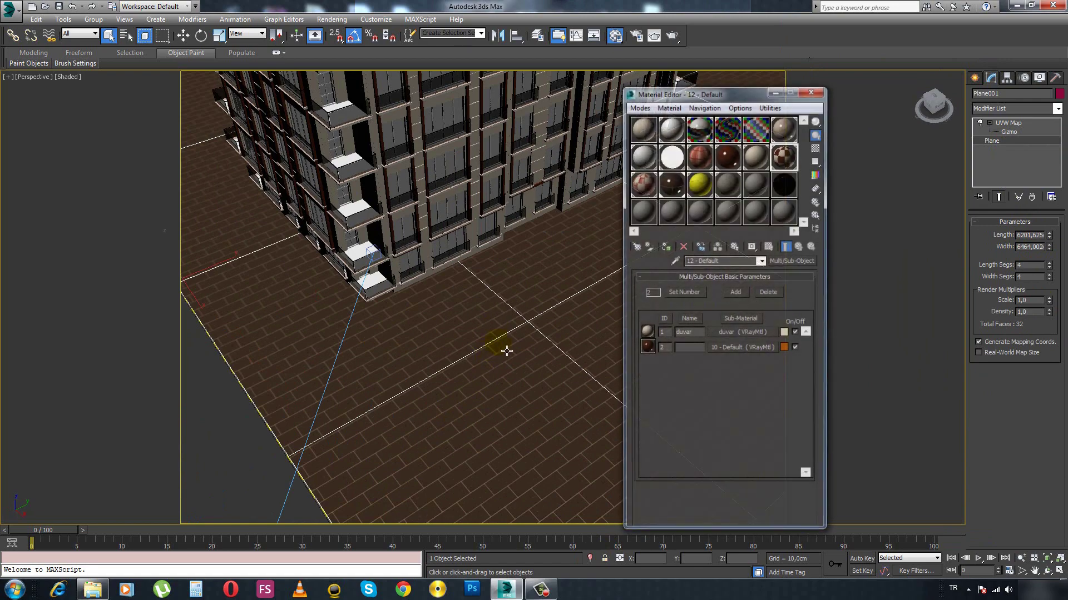
click(670, 186)
click(787, 289)
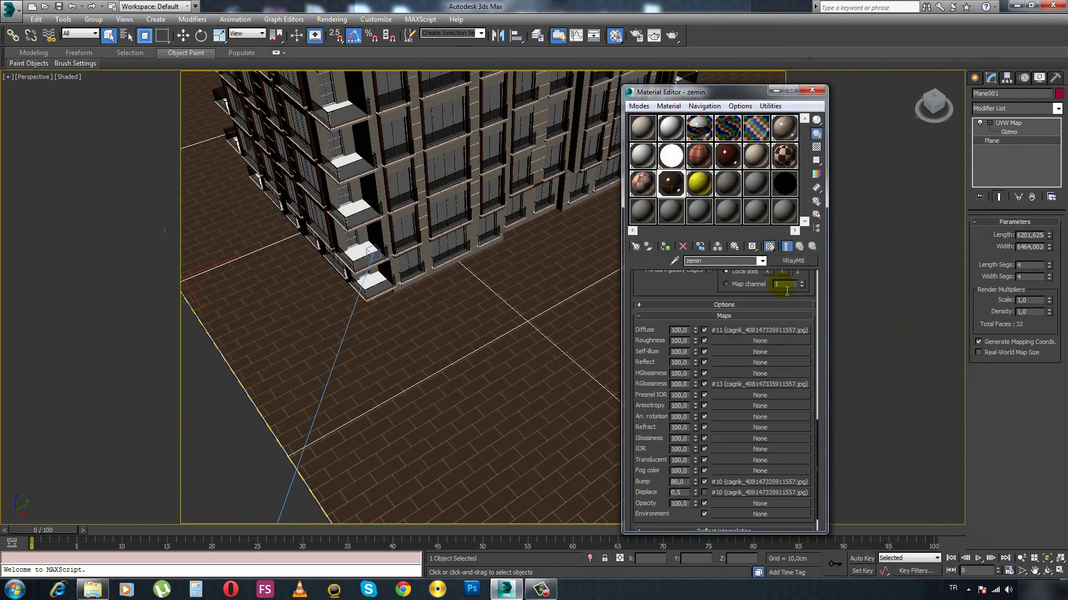
drag(819, 442, 815, 280)
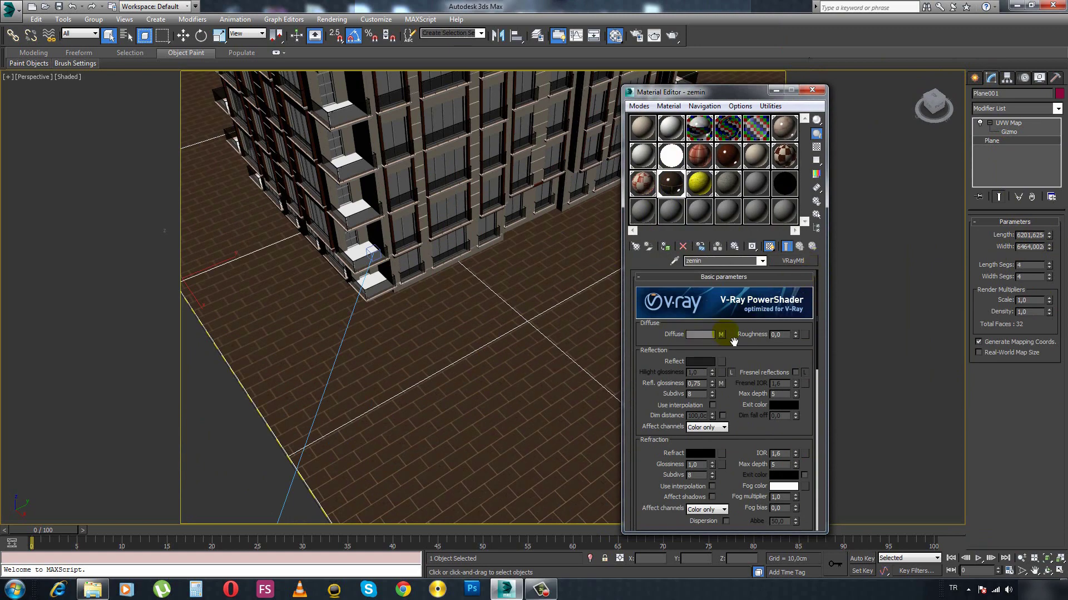
click(720, 334)
click(769, 437)
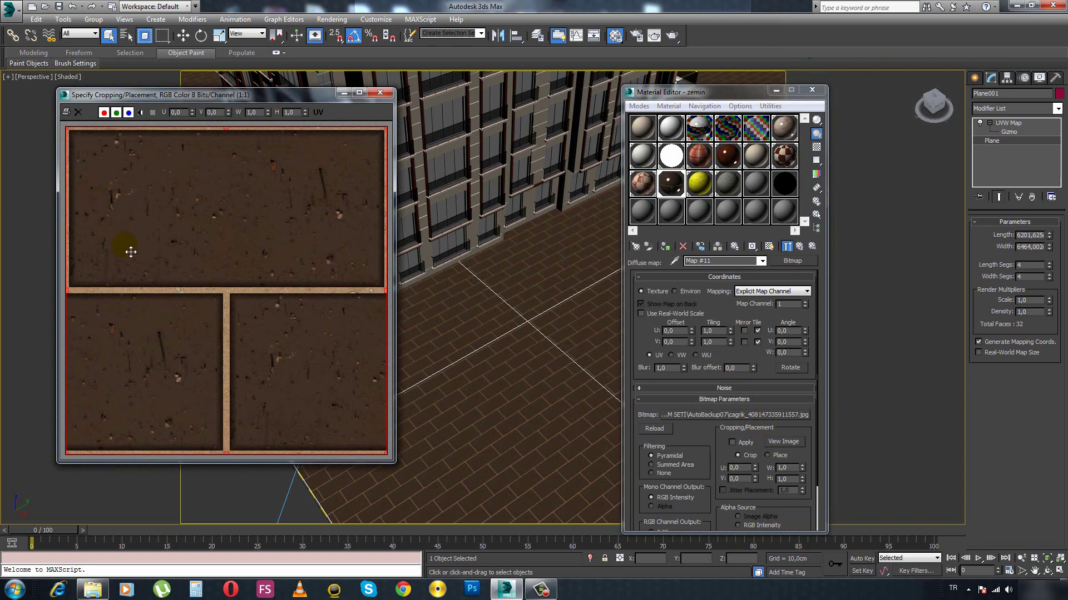
click(380, 93)
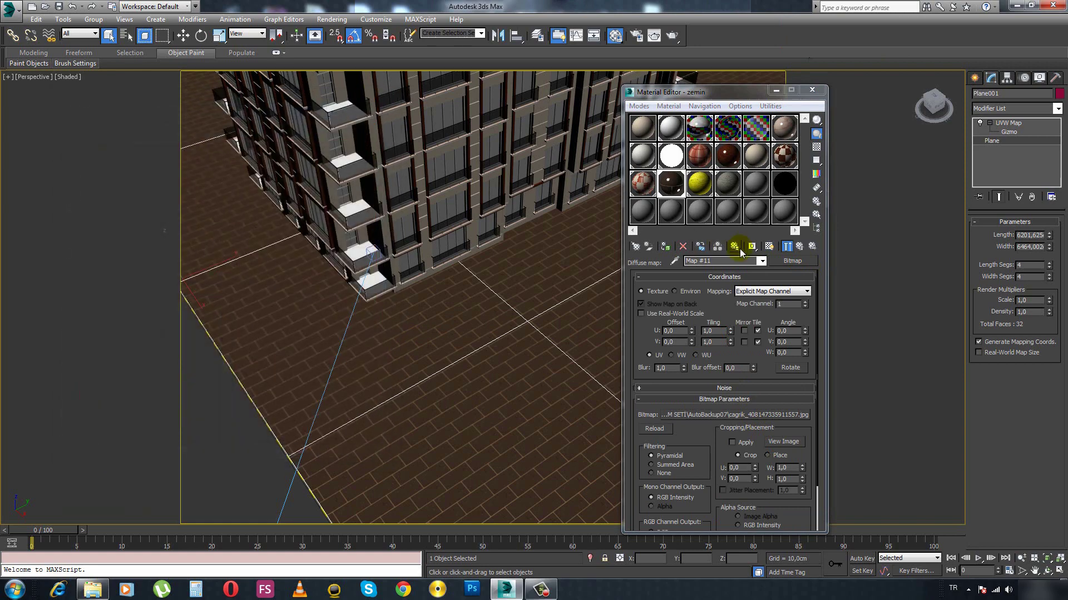
click(786, 246)
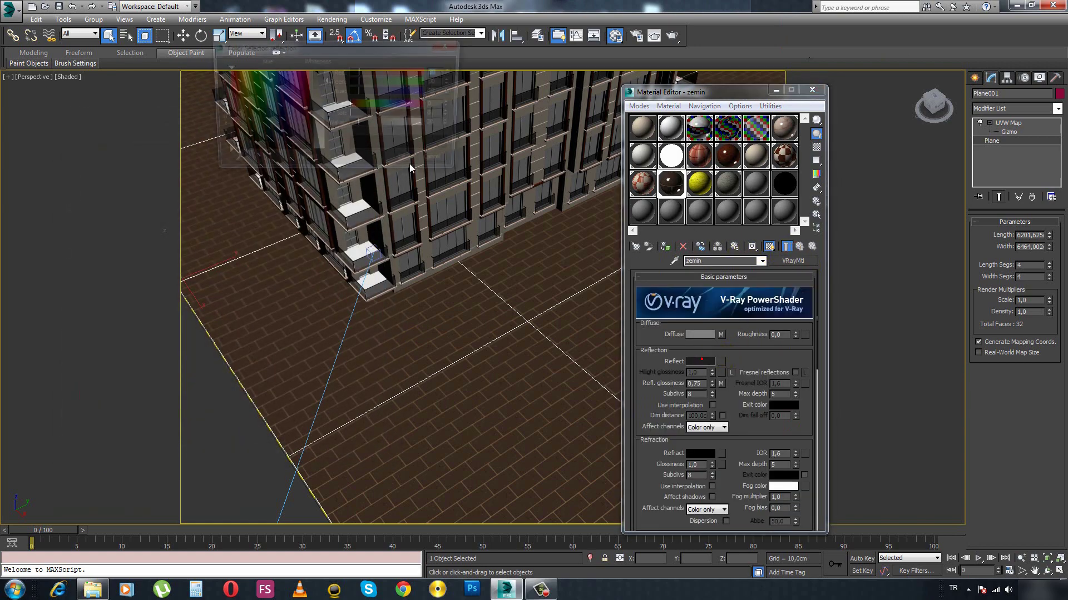
Set zemin's Reflect colour to grey 30 and view its RGlossiness bitmap image.
text(30)
key(Return)
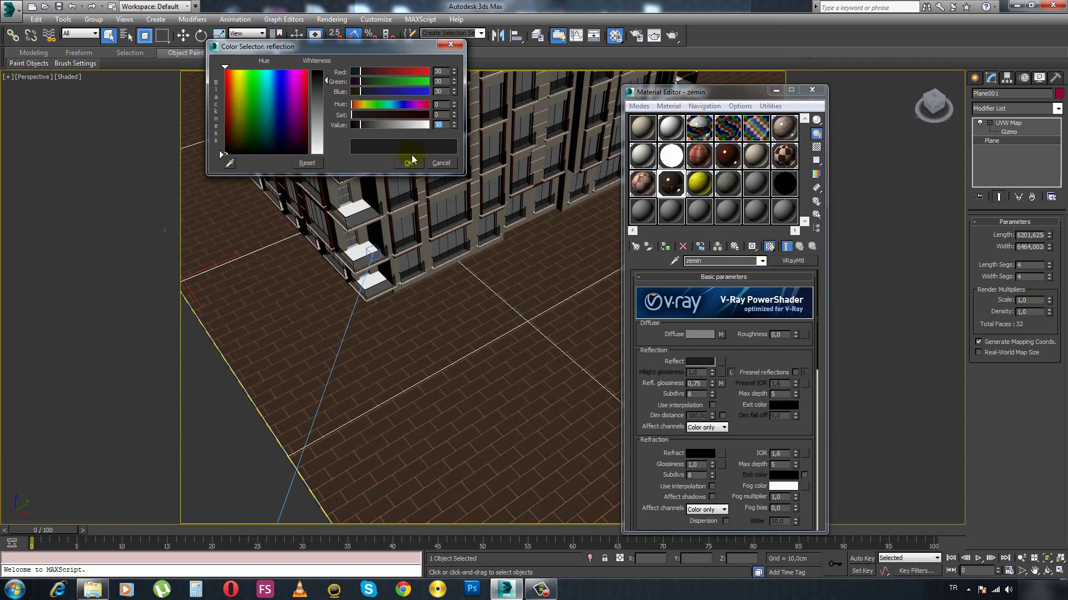
click(410, 162)
drag(701, 384, 673, 390)
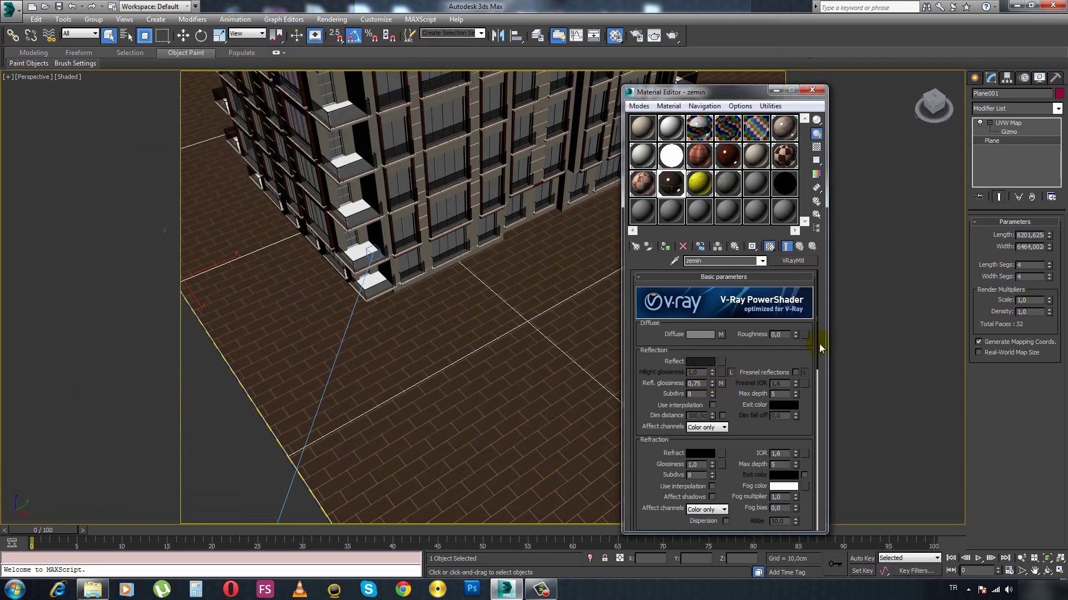
drag(818, 342, 819, 505)
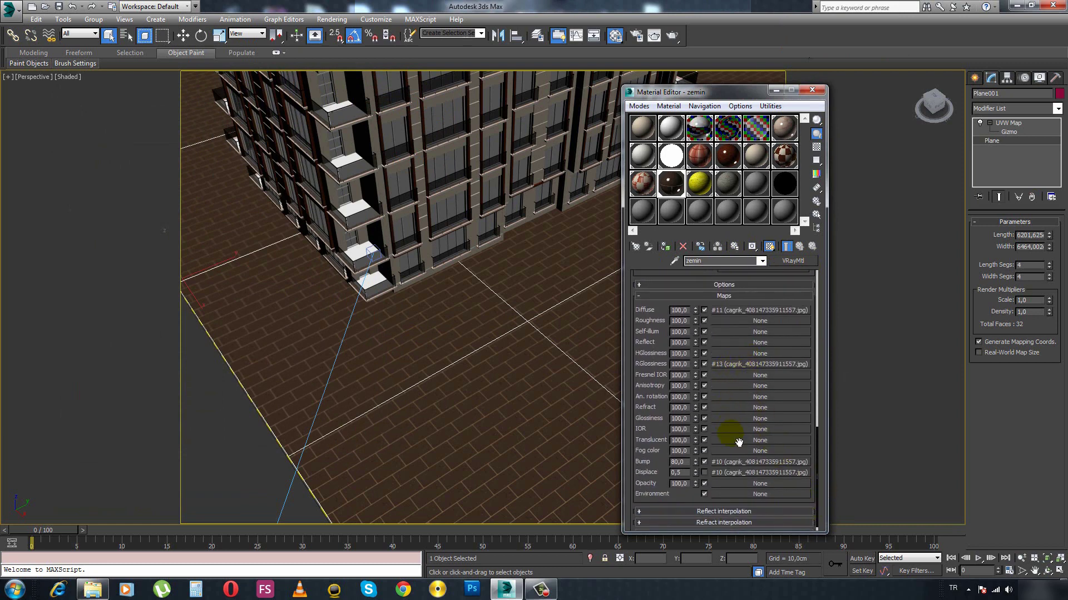
click(745, 363)
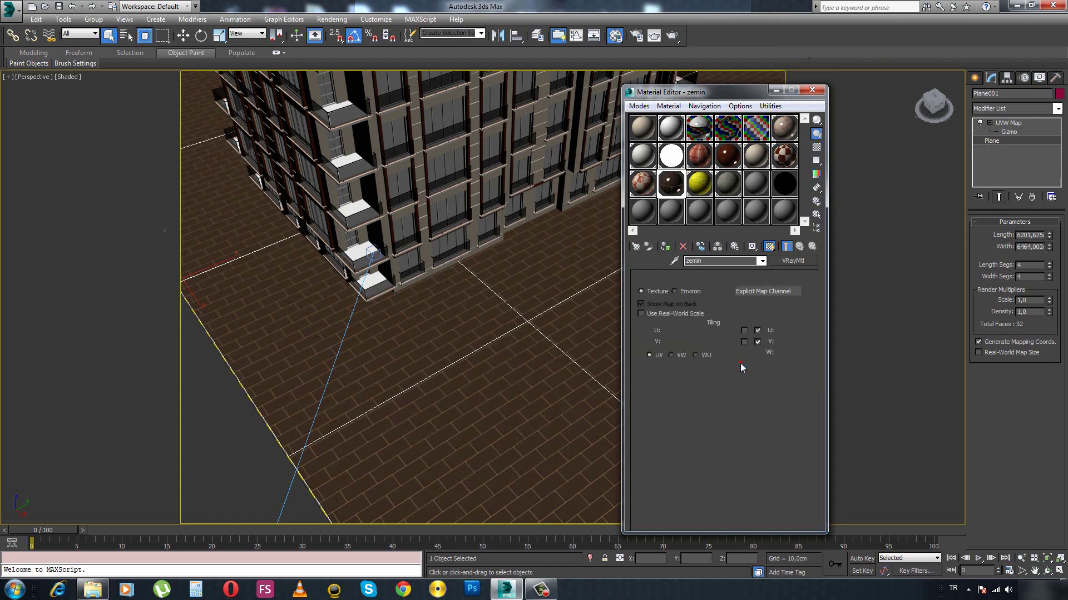
click(783, 441)
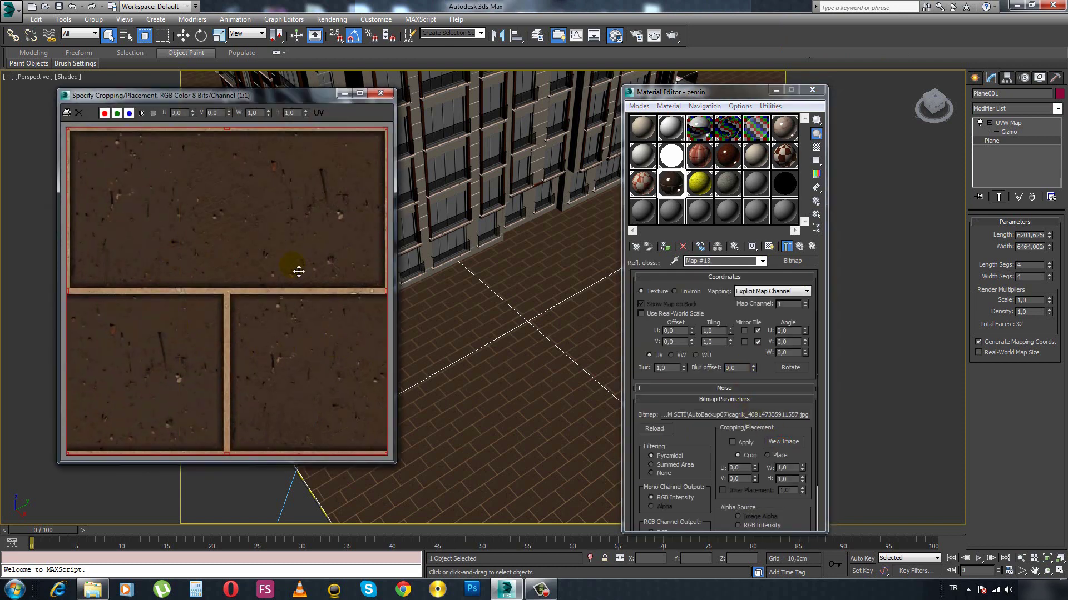
click(380, 93)
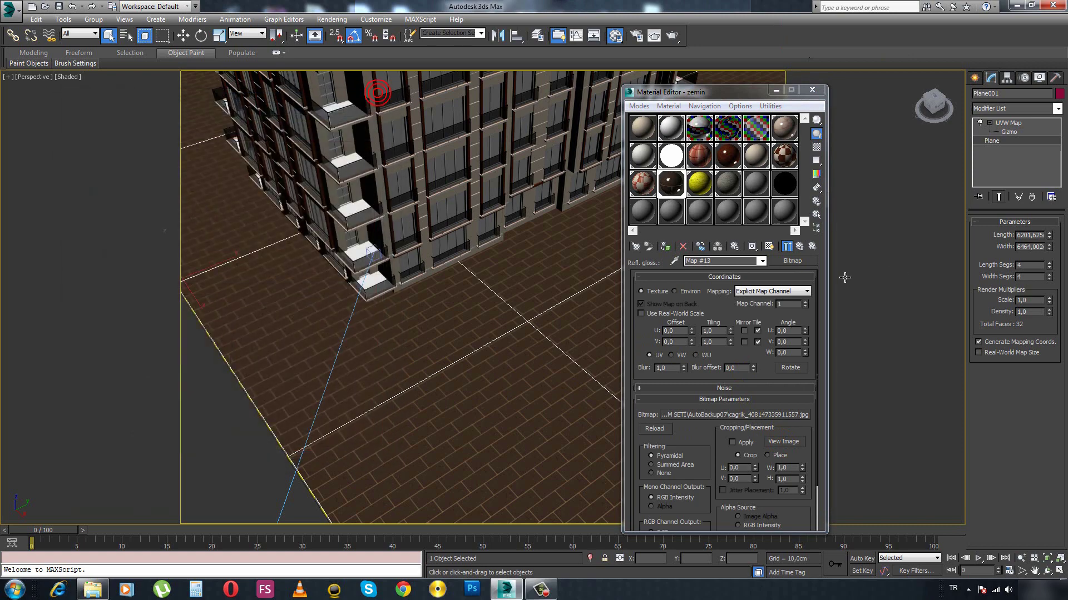
click(799, 246)
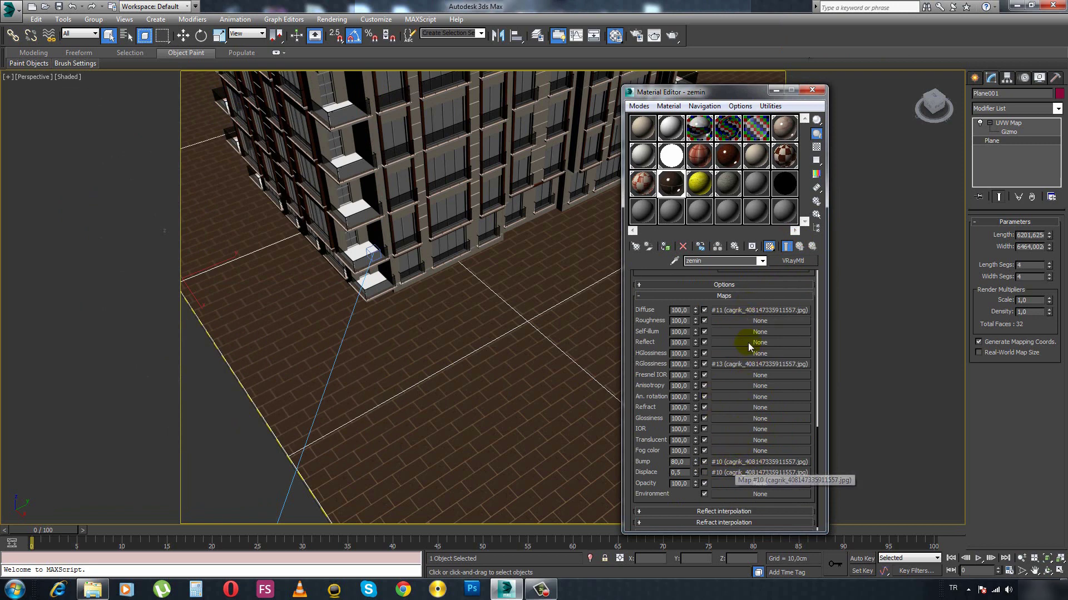
Enable Invert in the Output rollout of zemin's bump bitmap.
click(749, 462)
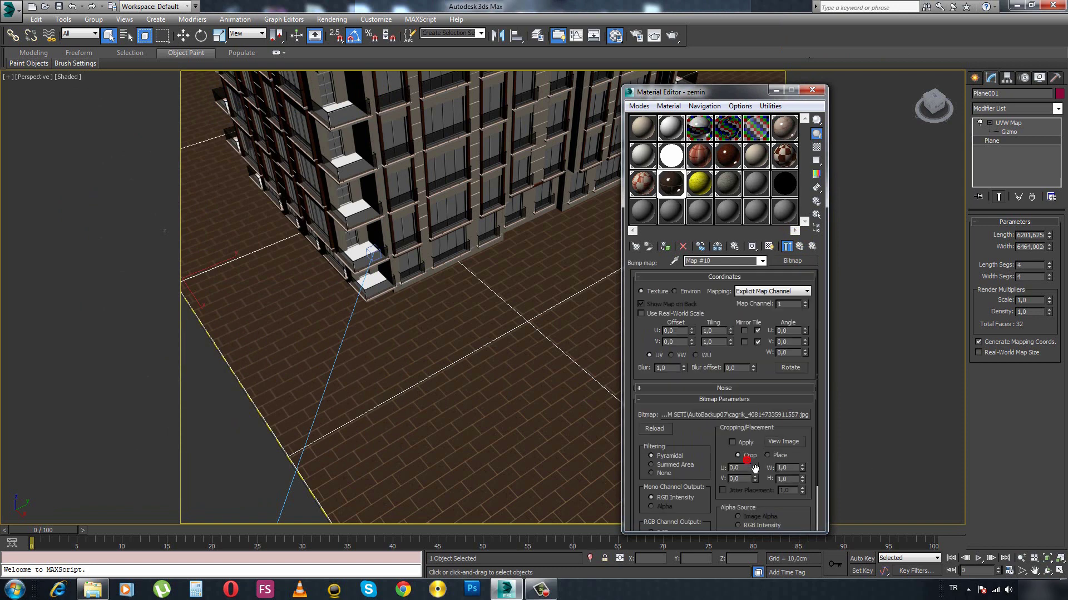
scroll(815, 403, down, 1)
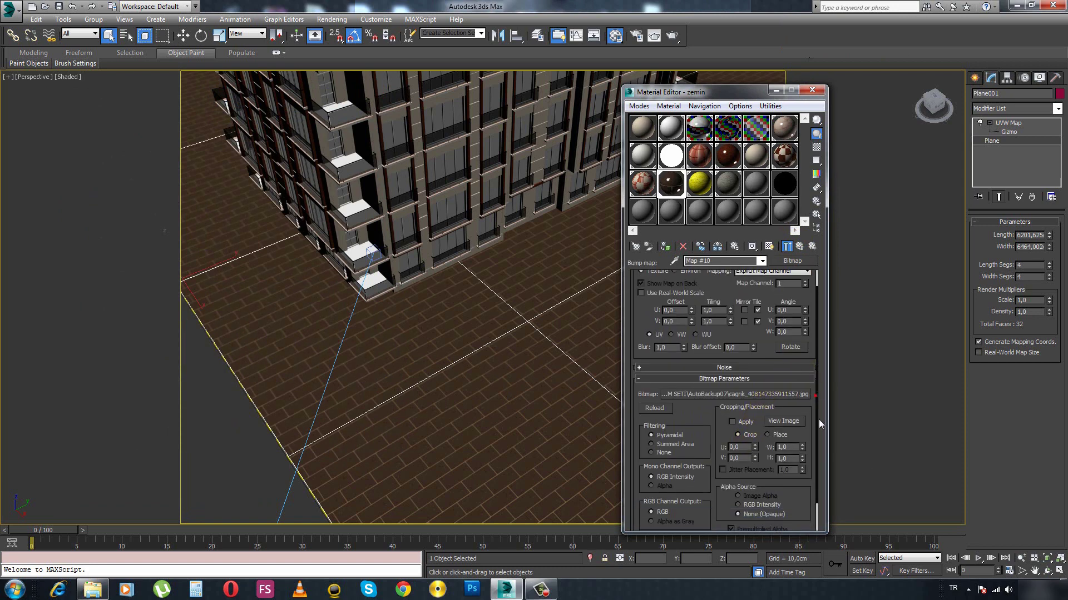
scroll(819, 439, down, 2)
click(755, 524)
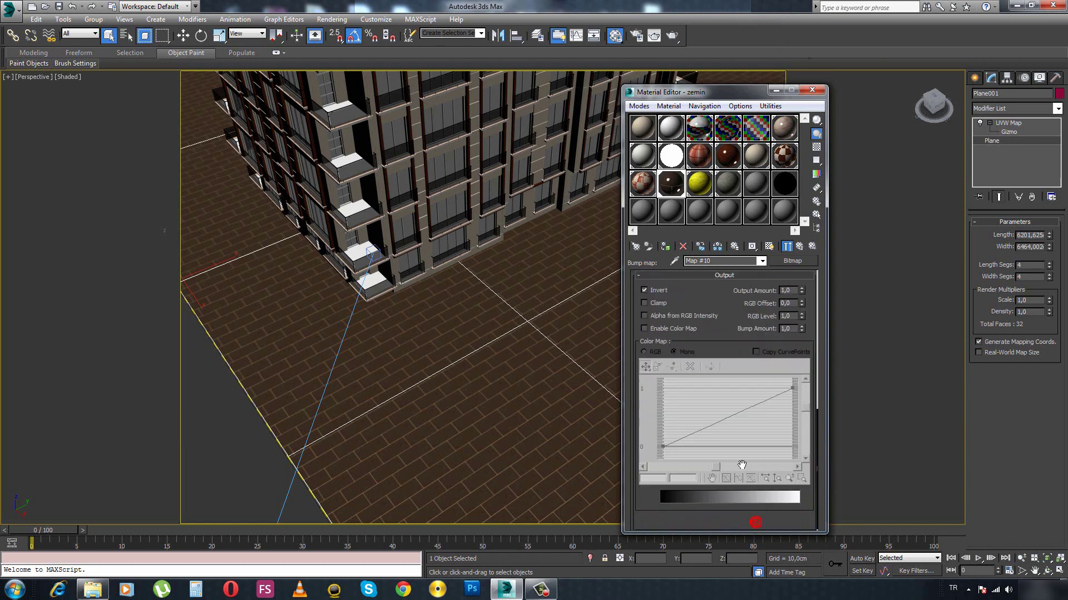
click(644, 291)
Open a magnified zemin preview sphere and compare the bump with and without inversion, keeping it inverted.
double_click(670, 187)
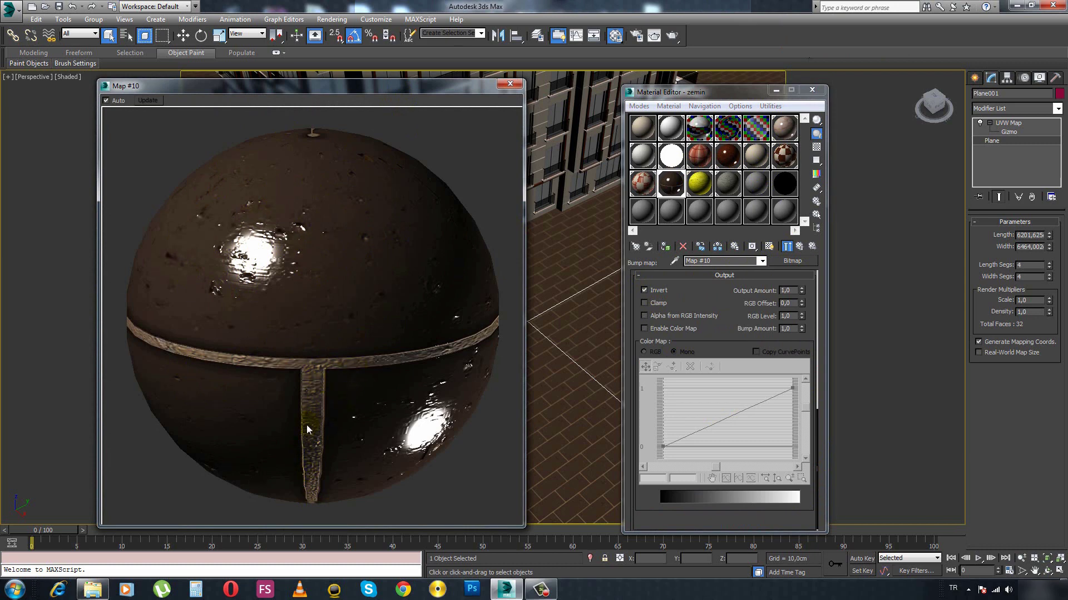
click(643, 291)
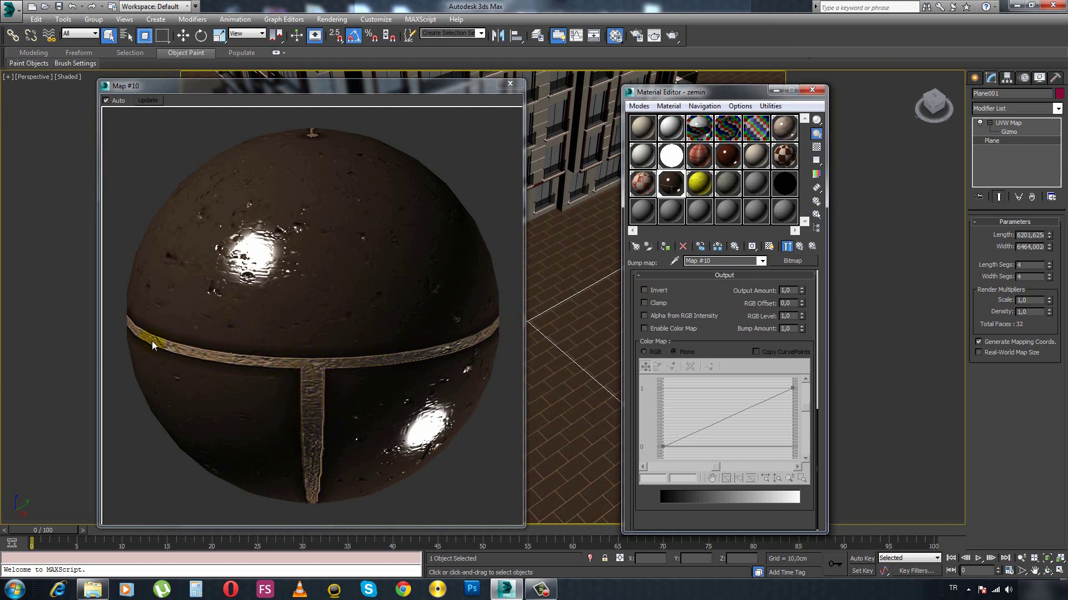
click(645, 290)
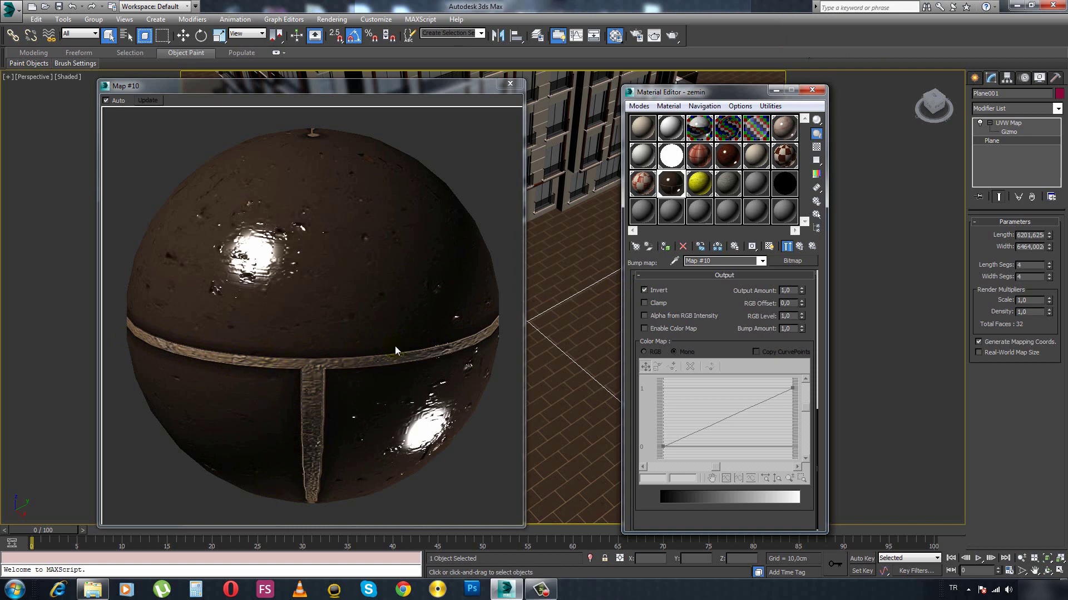
click(786, 246)
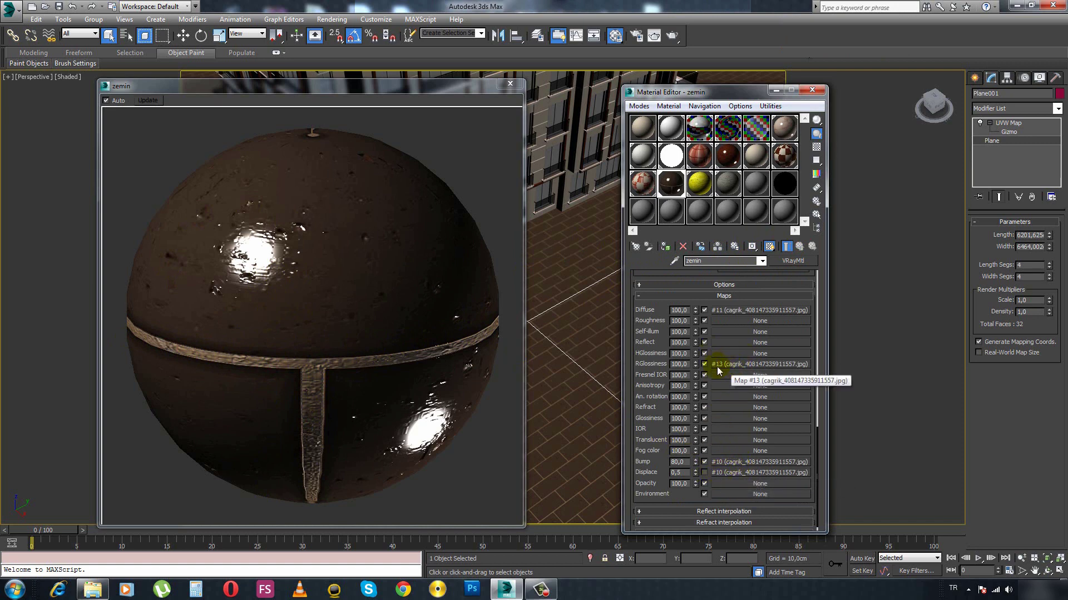
Disable zemin's Diffuse and Bump maps to compare, re-enable Diffuse, and close the enlarged preview.
click(705, 310)
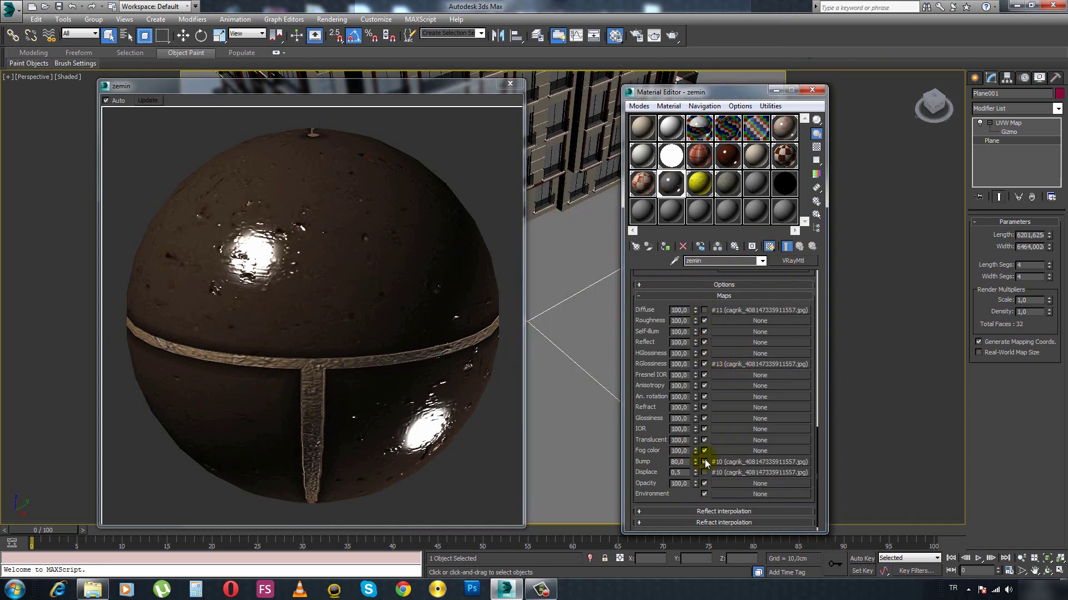
click(704, 462)
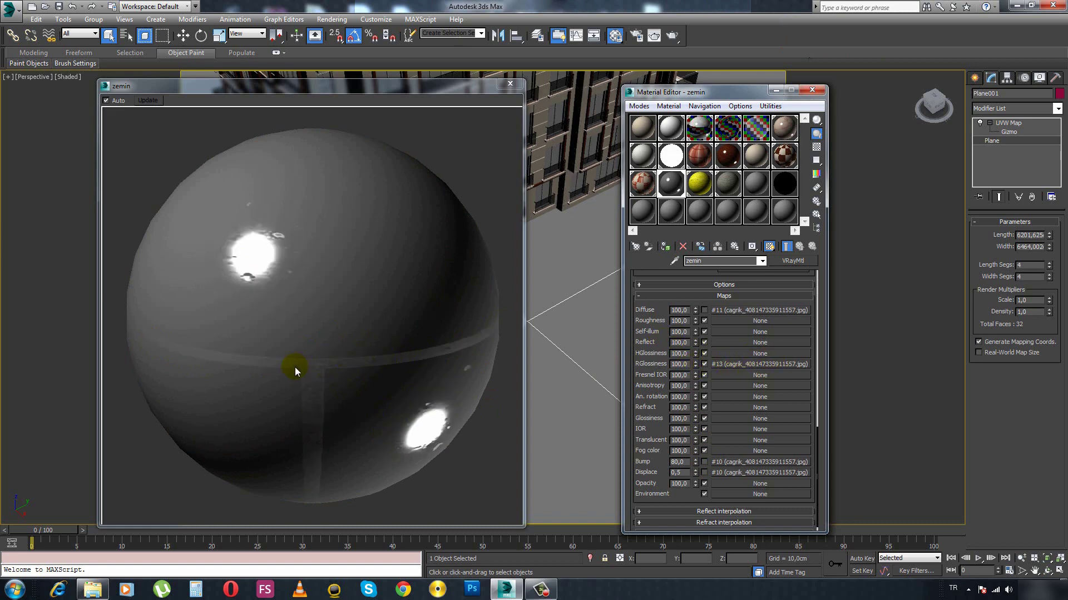
click(704, 311)
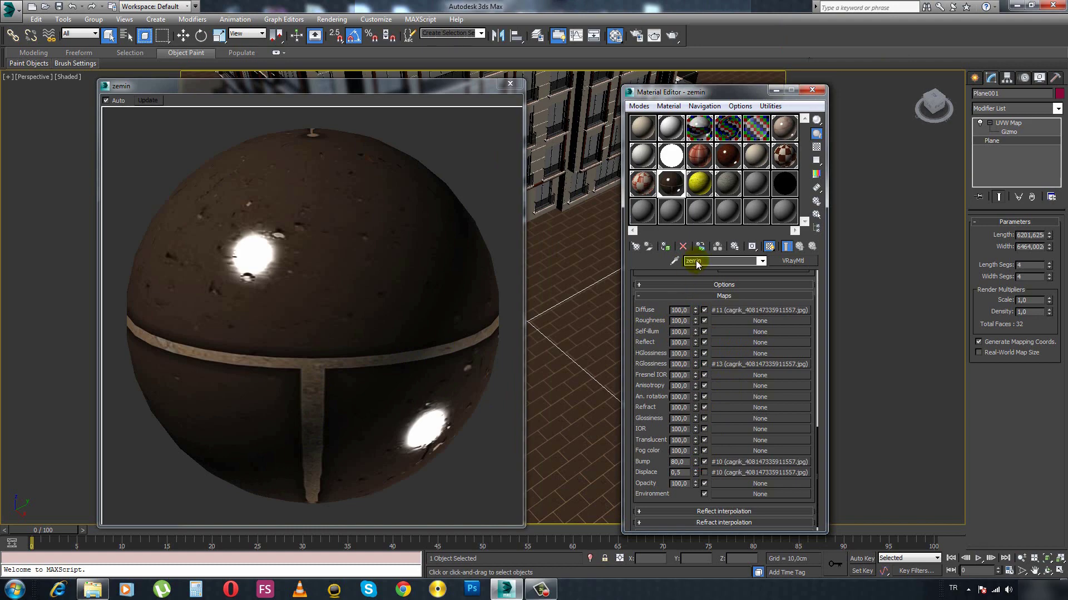
click(510, 88)
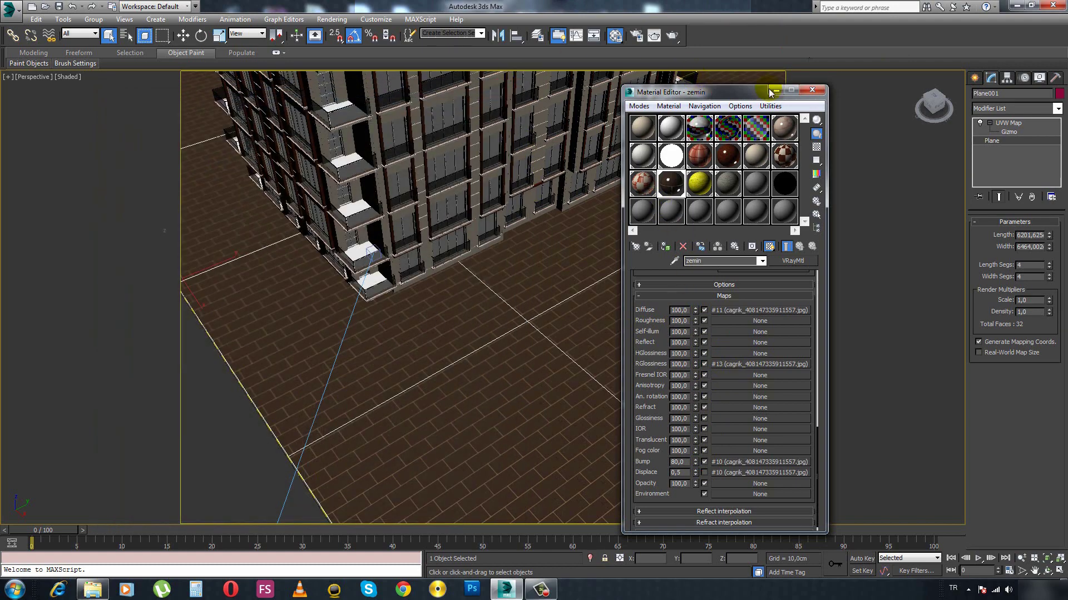
Close the Material Editor, select the curb piece Line088 and move it along X.
click(812, 89)
scroll(429, 357, down, 3)
alt+middle_drag(429, 356, 443, 422)
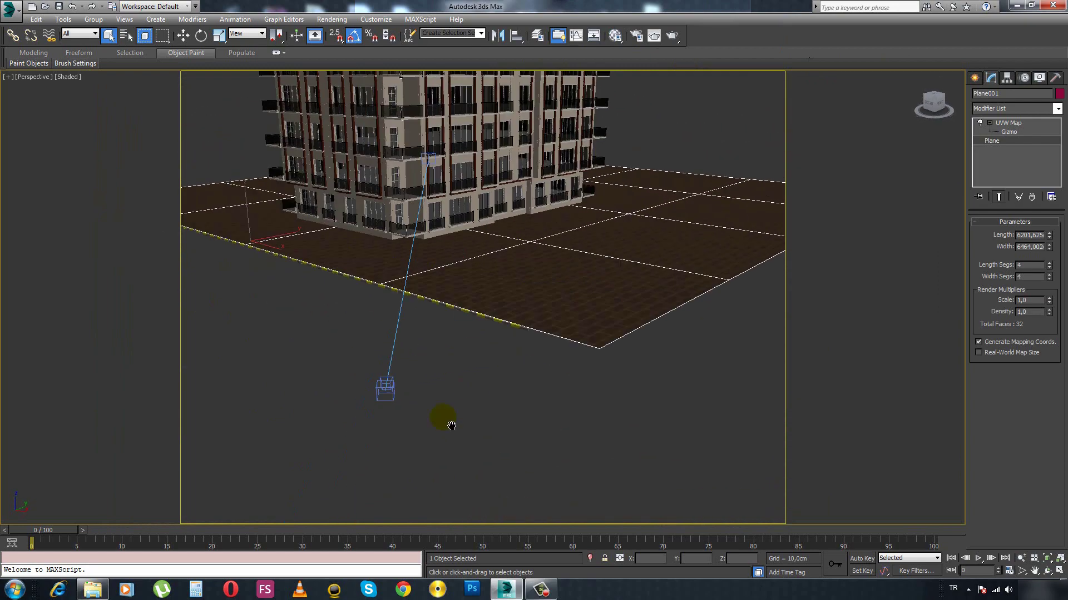
scroll(442, 422, up, 5)
click(523, 307)
mouse_move(544, 316)
alt+middle_down()
mouse_move(530, 329)
mouse_move(569, 346)
alt+middle_up()
mouse_move(623, 311)
alt+middle_down()
mouse_move(477, 357)
mouse_move(429, 389)
mouse_move(577, 352)
mouse_move(516, 390)
alt+middle_up()
key(w)
drag(371, 395, 470, 437)
Zoom in on the curb and open its kaldirimbeton material.
mouse_move(470, 437)
alt+middle_down()
mouse_move(478, 345)
mouse_move(492, 357)
mouse_move(485, 351)
alt+middle_up()
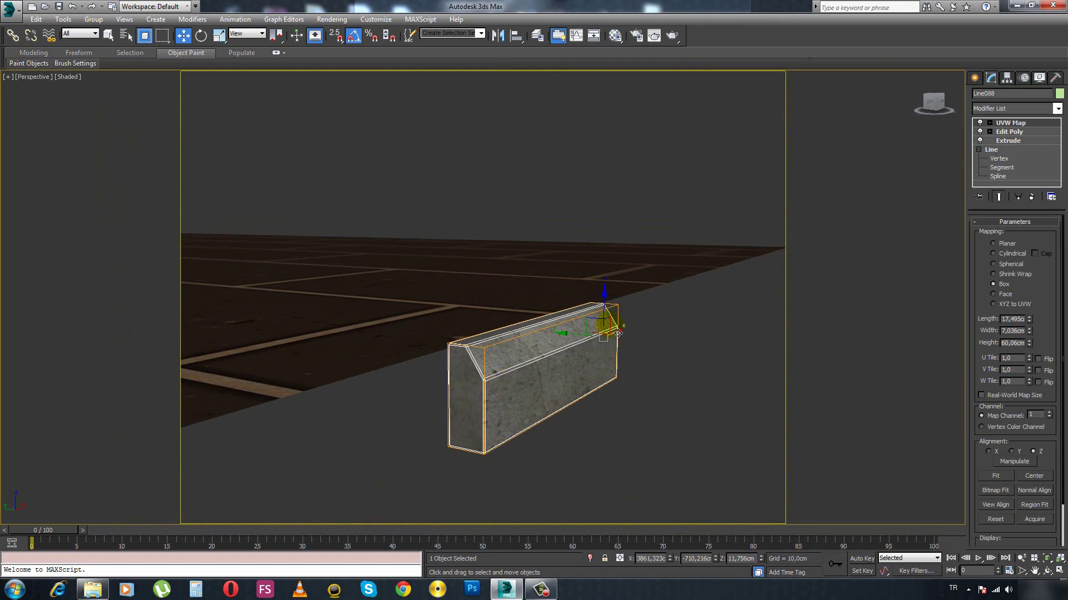
mouse_move(530, 382)
alt+middle_down()
mouse_move(479, 401)
mouse_move(405, 388)
mouse_move(403, 412)
alt+middle_up()
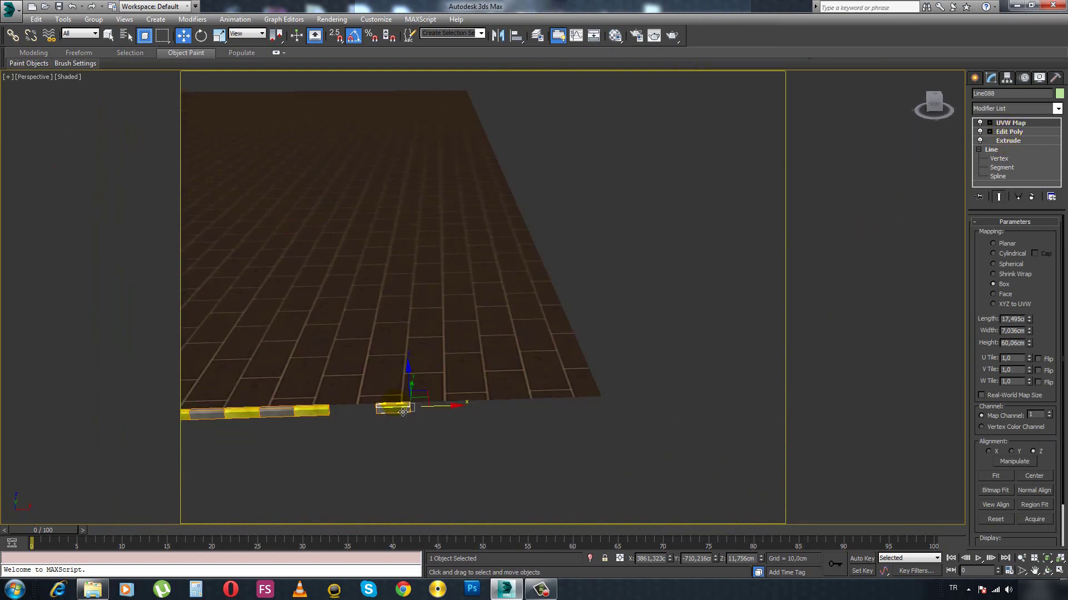
key(m)
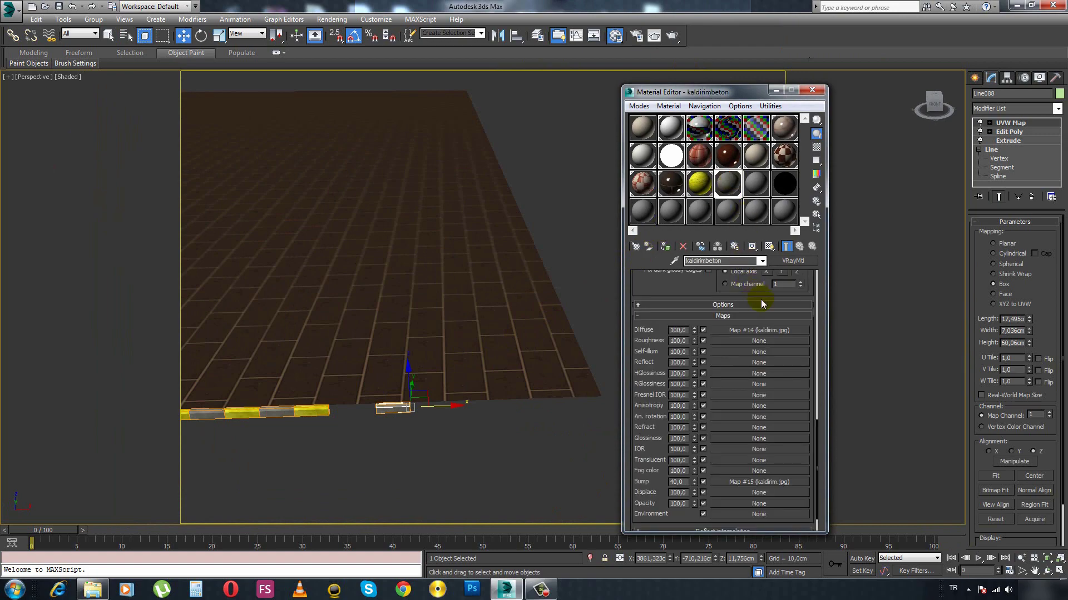
Preview the kaldirim.jpg Diffuse texture of the kaldirimbeton curb material.
click(775, 329)
click(782, 442)
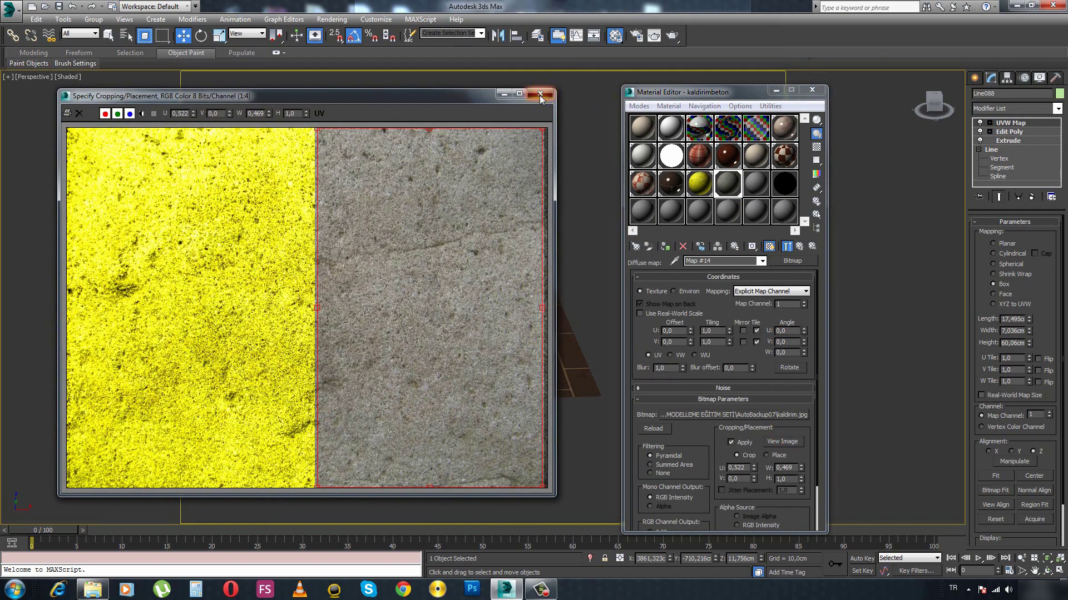
click(540, 96)
click(811, 247)
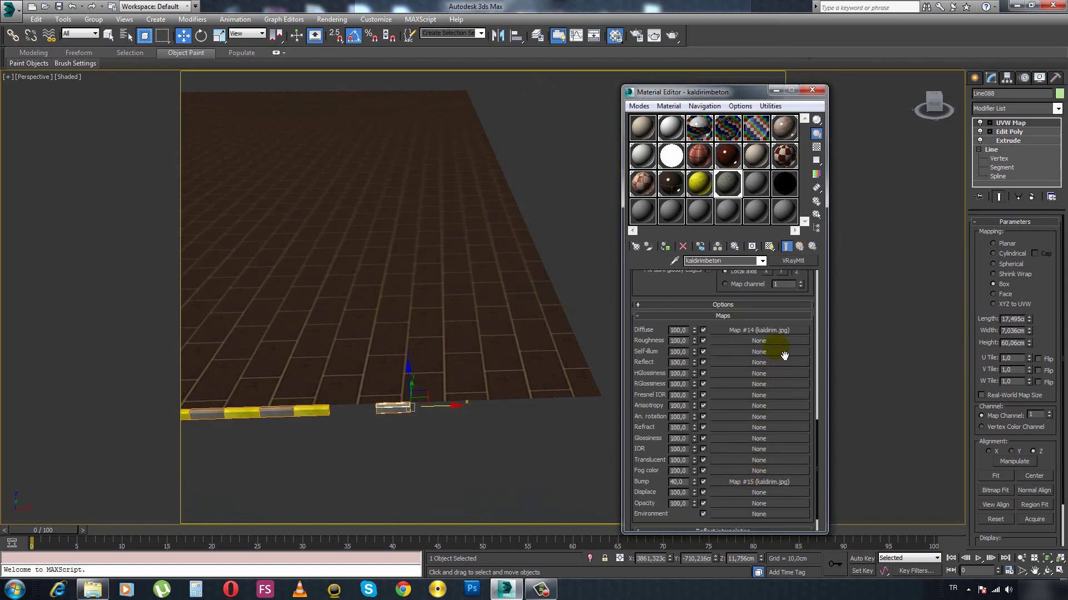
scroll(346, 441, up, 1)
scroll(346, 440, up, 5)
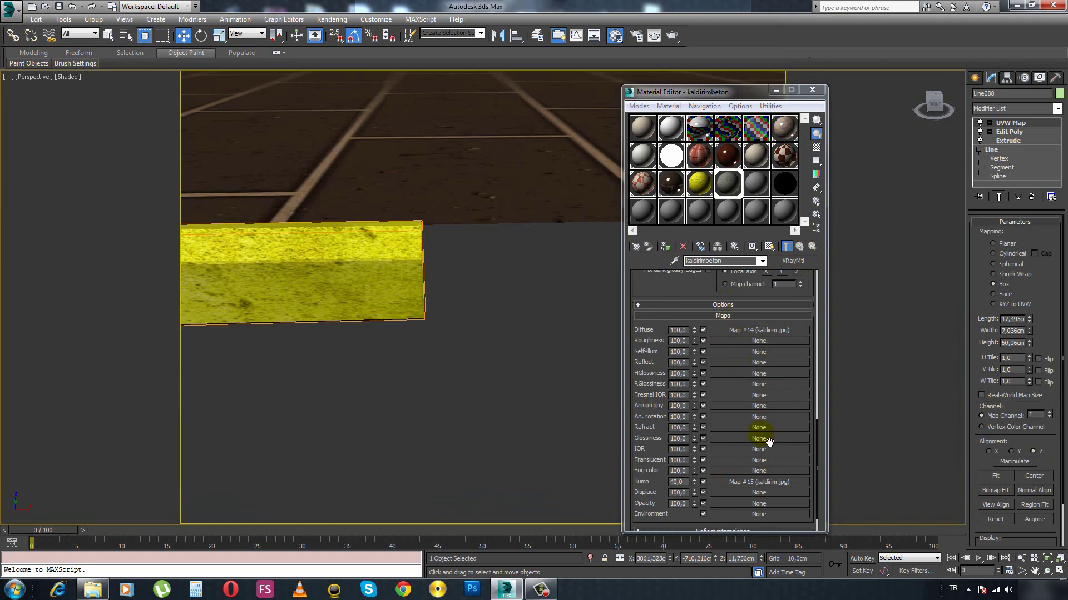
Trim the Diffuse crop's left edge to U 0.524, W 0.466, excluding the yellow part.
click(758, 330)
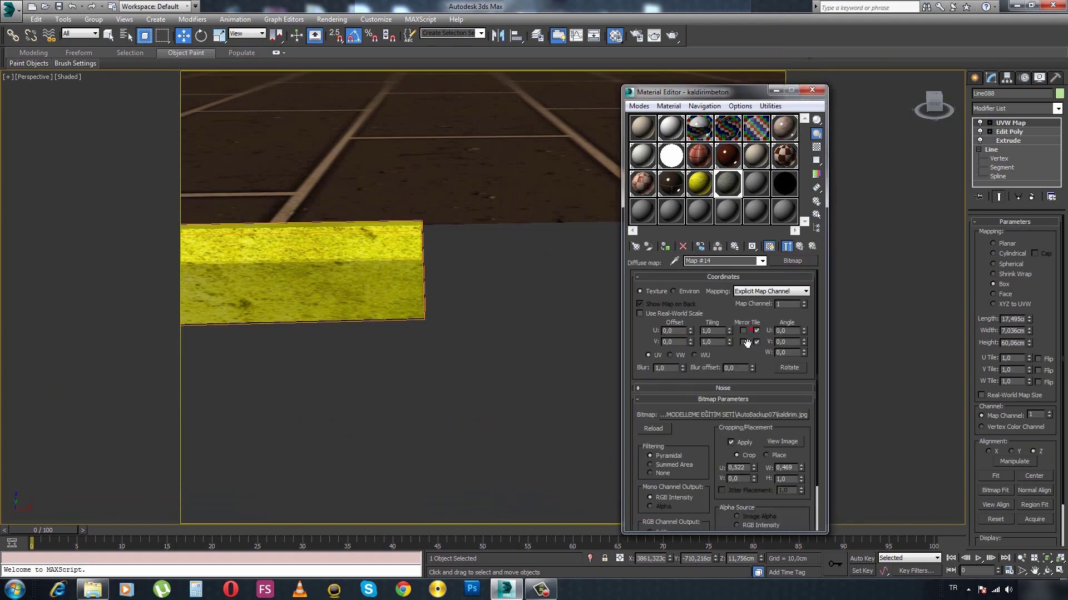
click(782, 441)
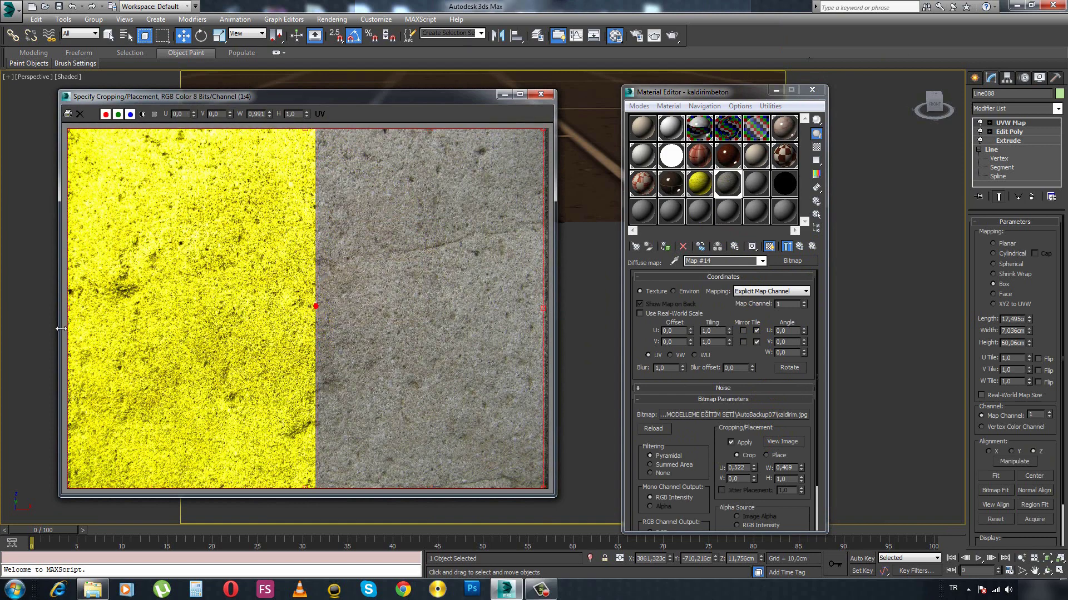
drag(321, 309, 325, 319)
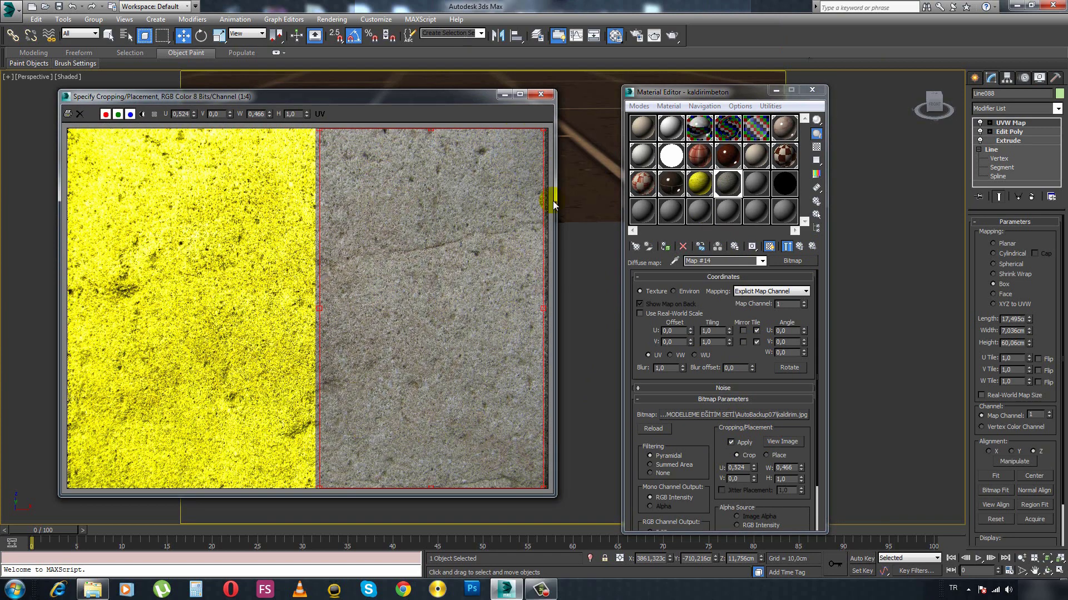
click(539, 95)
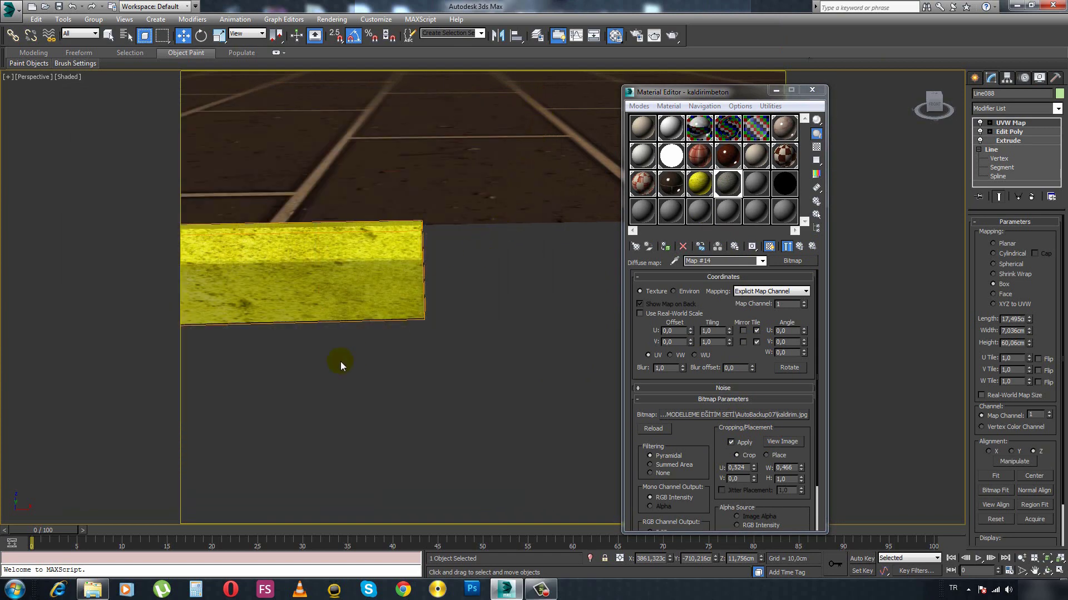
middle_drag(340, 362, 404, 360)
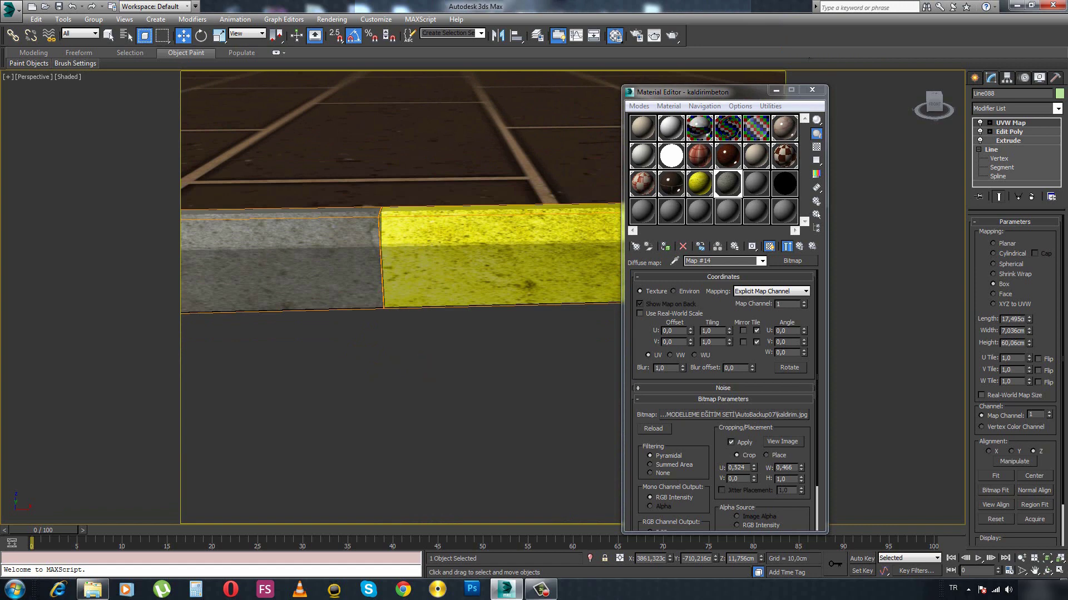
scroll(404, 361, down, 5)
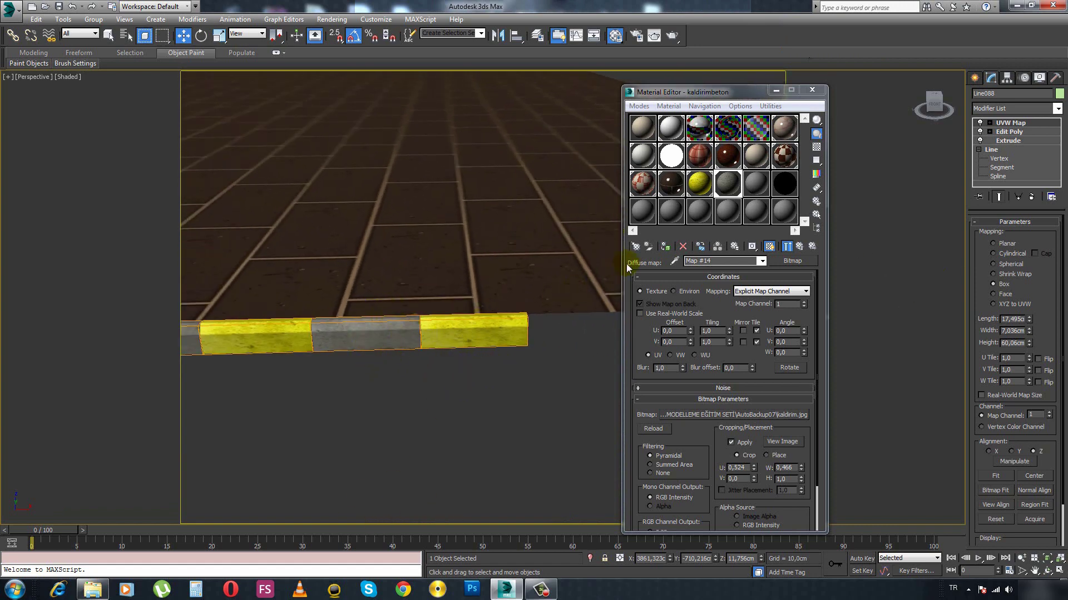
click(470, 343)
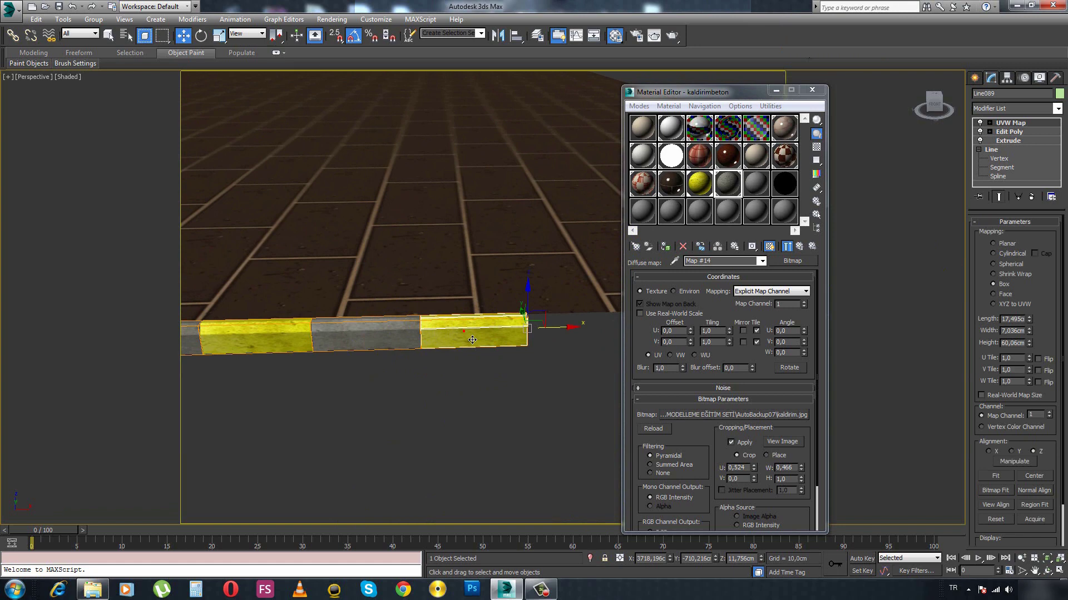
Check kaldirimsari's Diffuse crop, cancelling the edge drag to keep the original width 0.515.
click(799, 246)
click(699, 187)
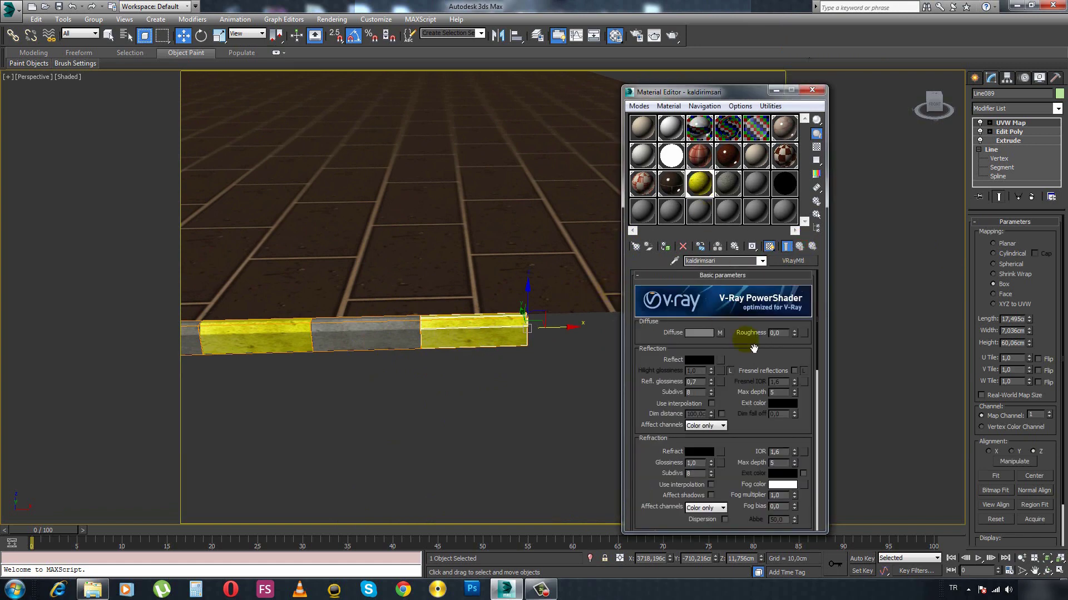
drag(816, 316, 796, 433)
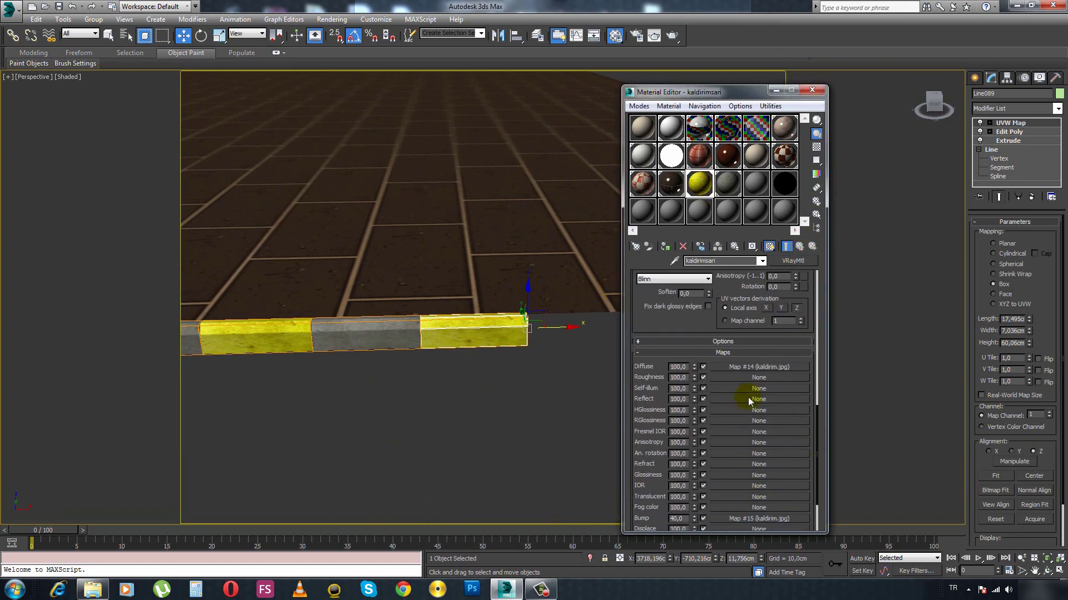
click(754, 367)
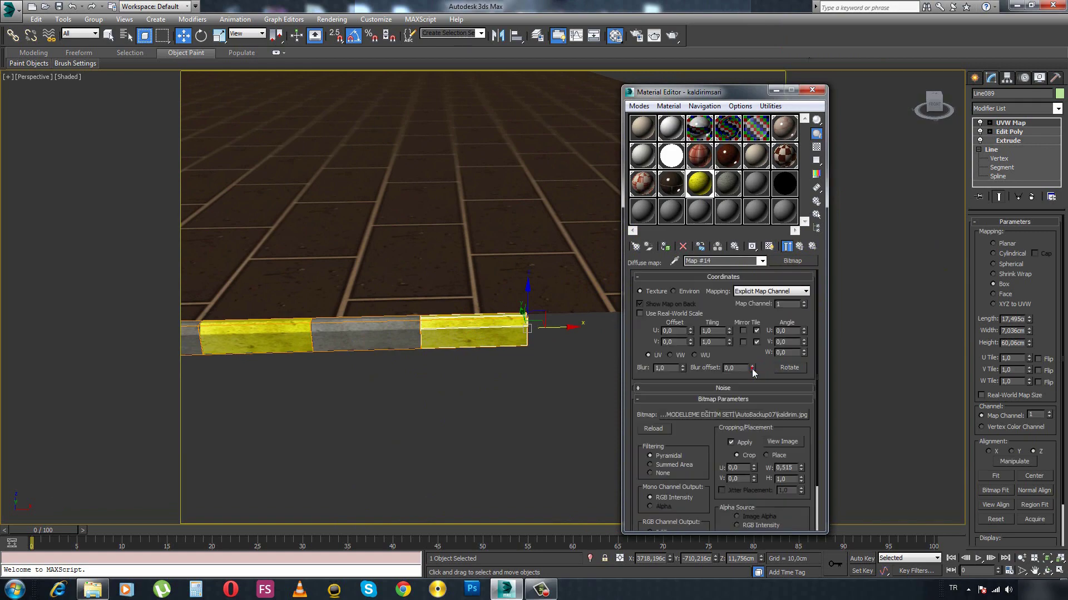
click(774, 442)
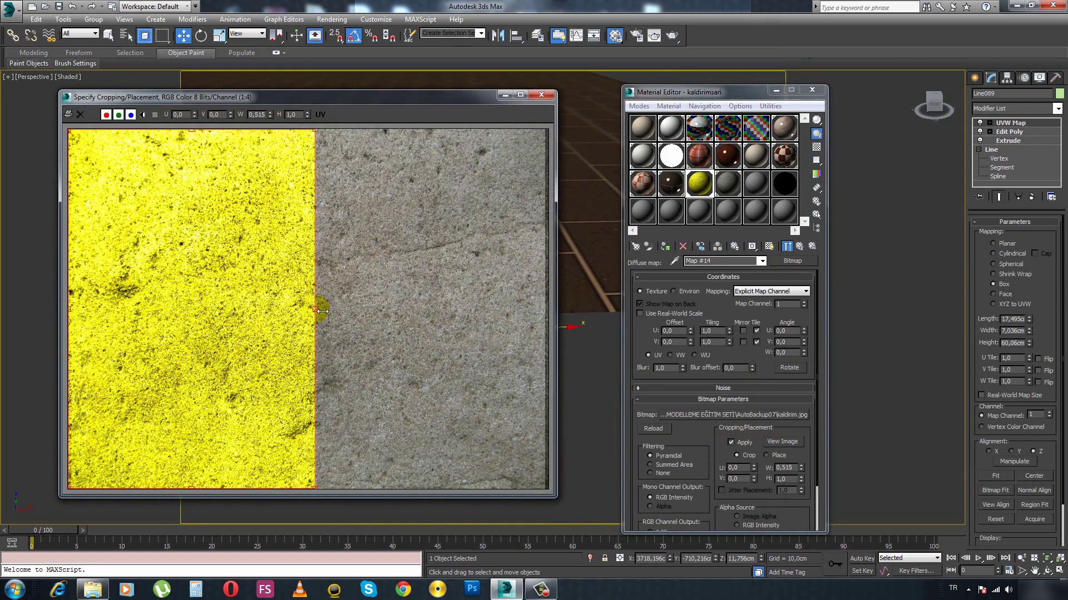
drag(322, 311, 333, 301)
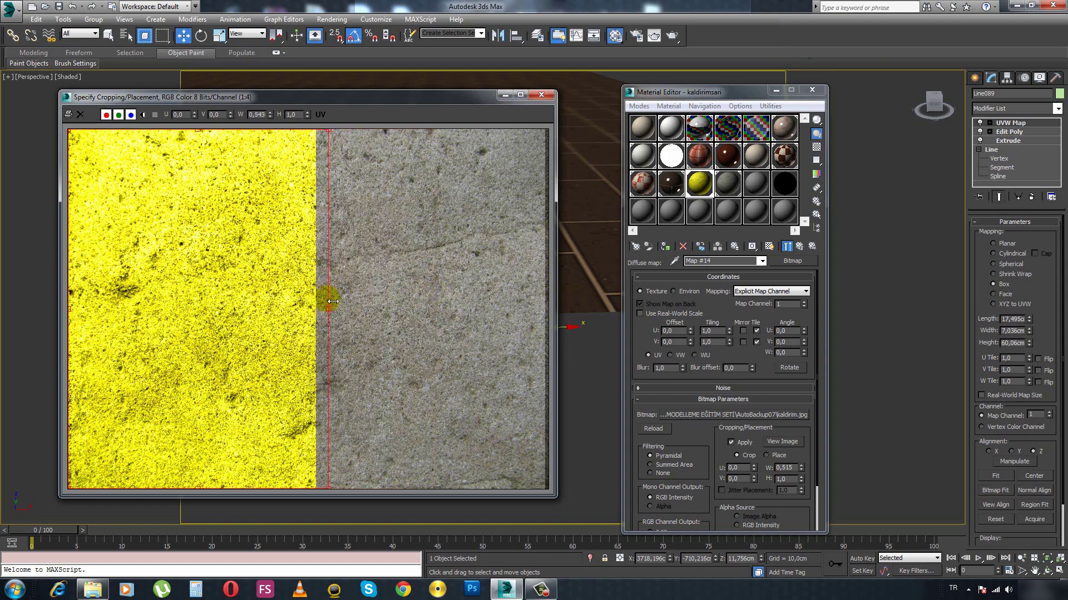
right_click(329, 300)
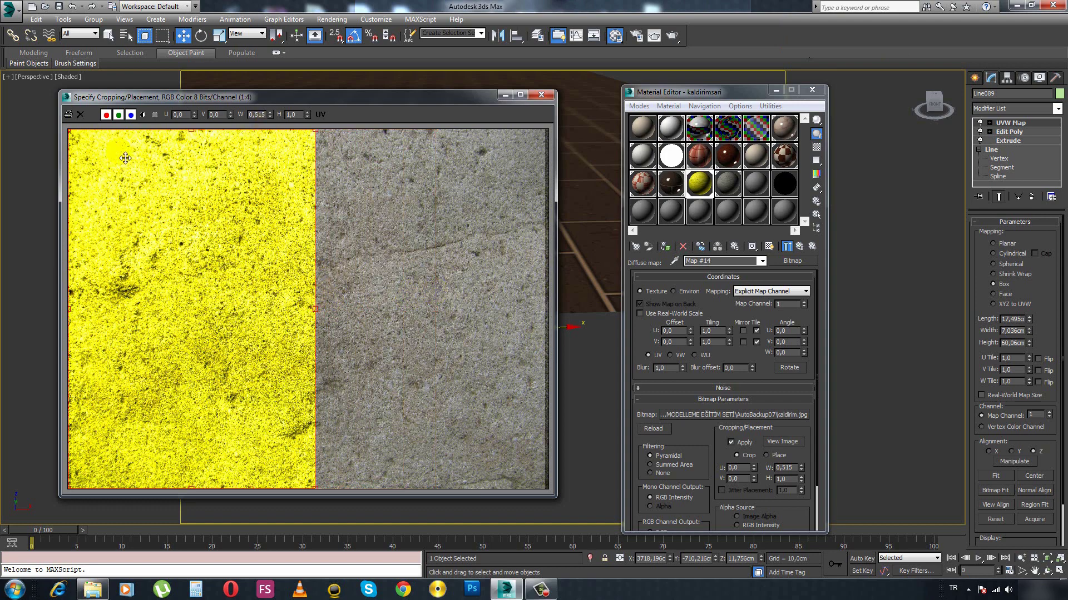
click(541, 94)
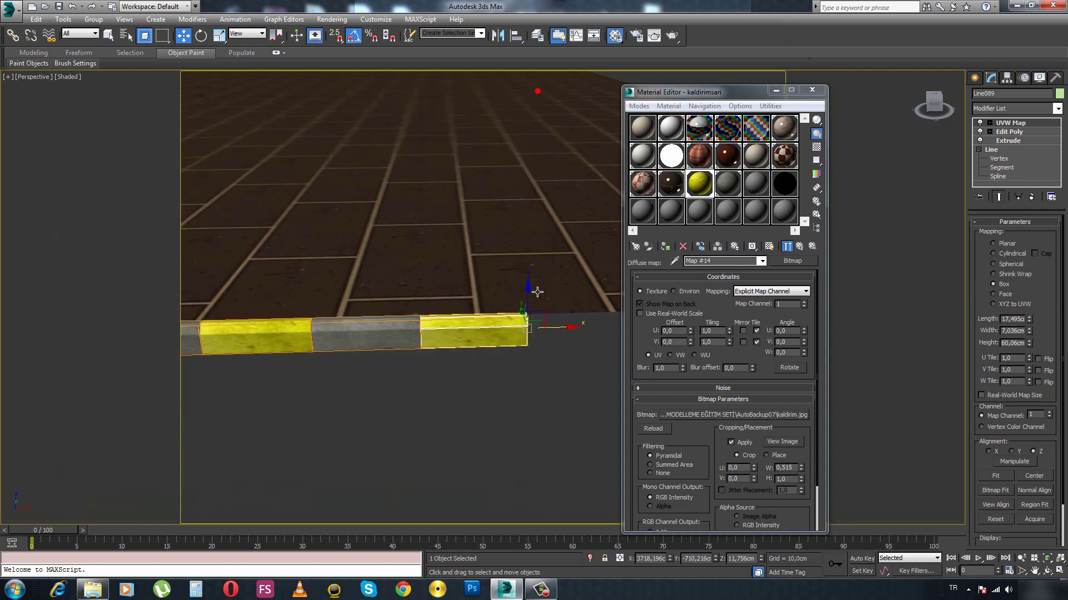
Close the Material Editor and slide grey curb piece Line088 along X beside the yellow piece.
click(811, 90)
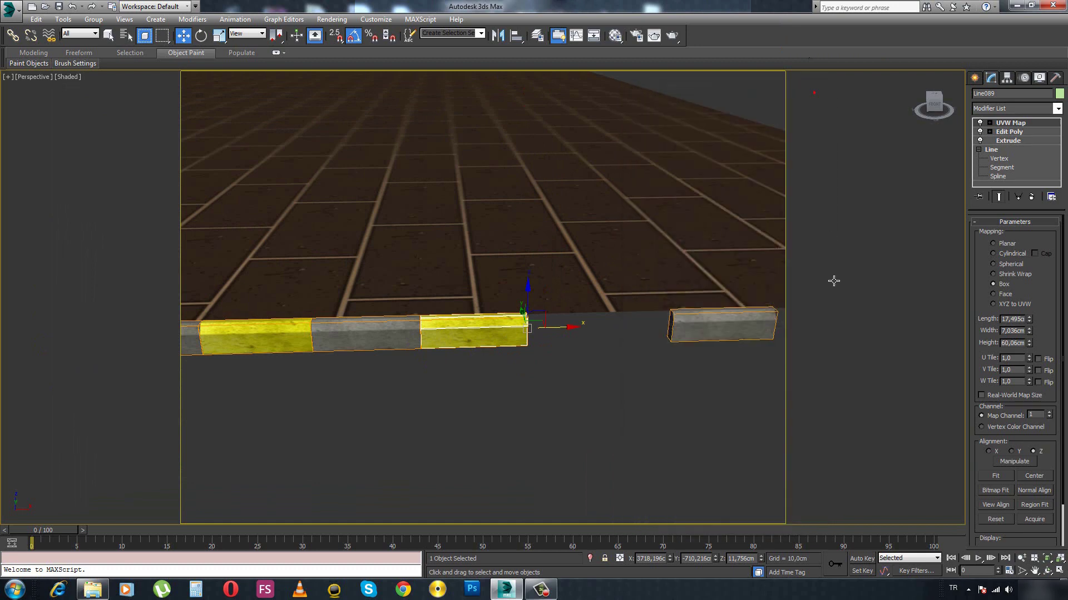
click(696, 350)
click(519, 344)
click(751, 328)
mouse_move(792, 331)
middle_down()
mouse_move(699, 350)
mouse_move(607, 314)
middle_up()
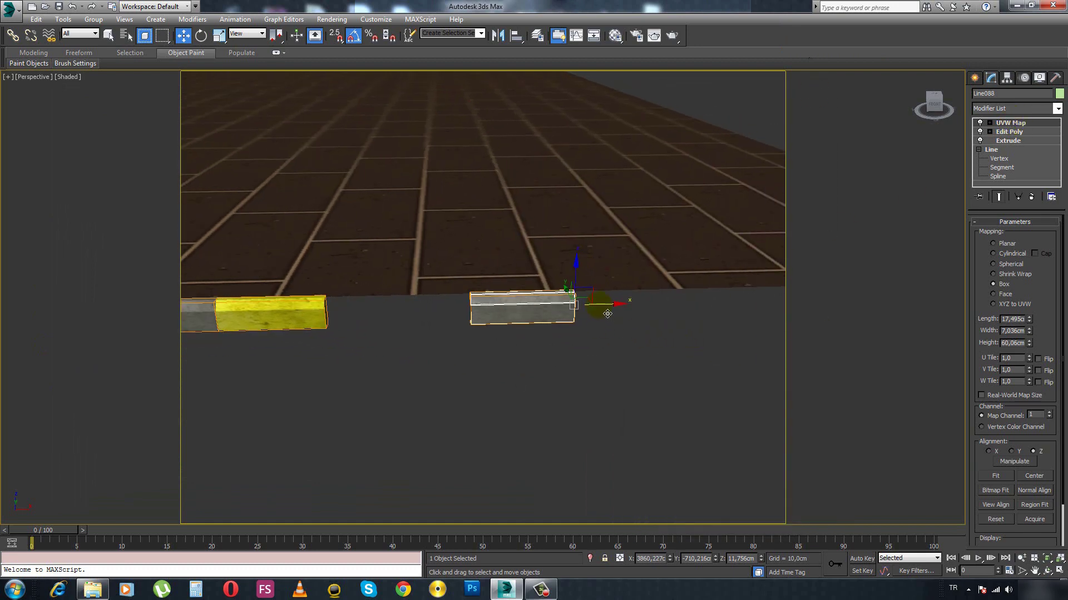
drag(608, 314, 398, 354)
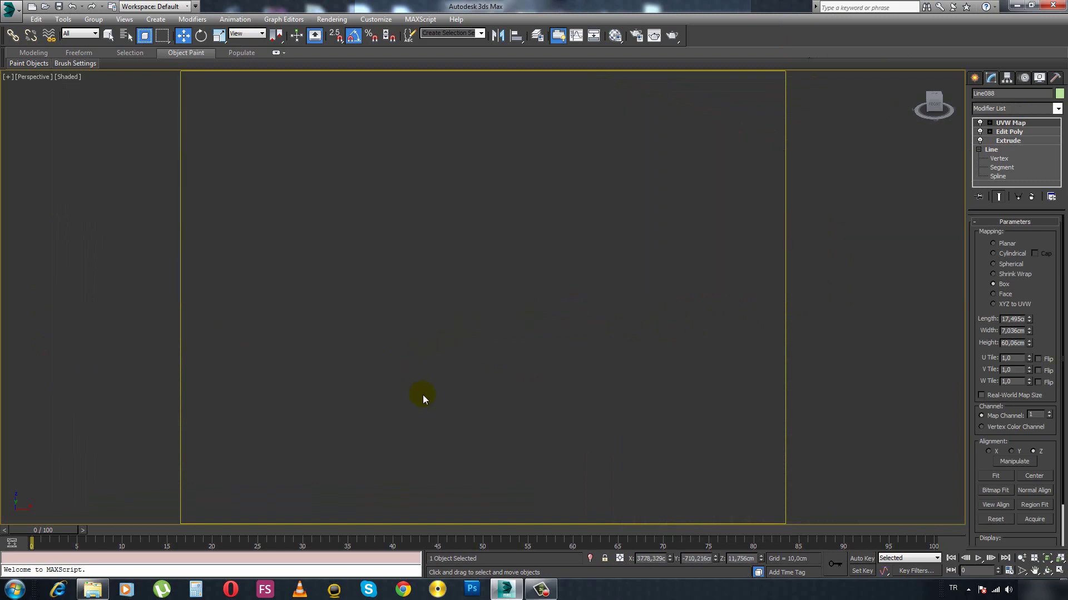
In Top view, inspect the joint and nudge the grey curb piece flush against the yellow one.
key(t)
middle_drag(454, 376, 405, 382)
scroll(406, 381, down, 2)
middle_drag(537, 369, 560, 385)
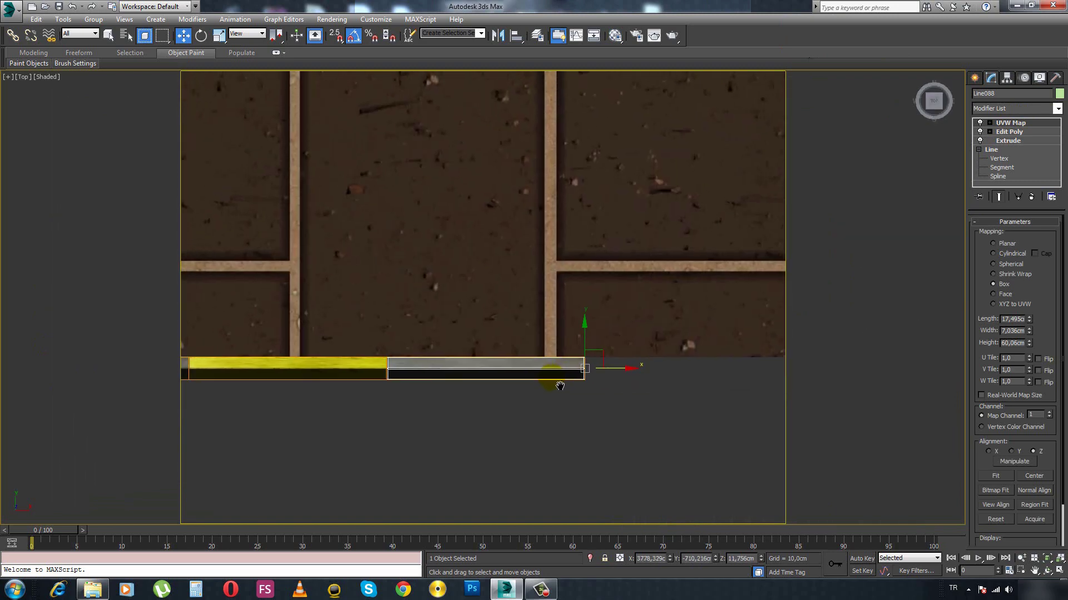
scroll(559, 384, up, 4)
middle_drag(596, 332, 710, 334)
scroll(710, 333, down, 2)
scroll(711, 340, down, 1)
key(shift+f)
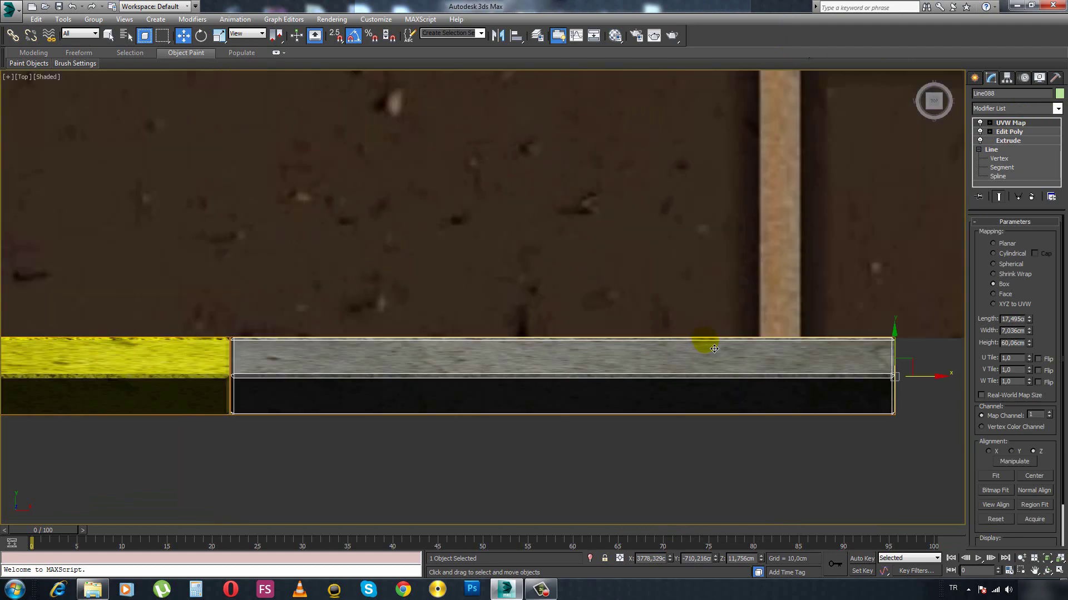
drag(918, 373, 933, 386)
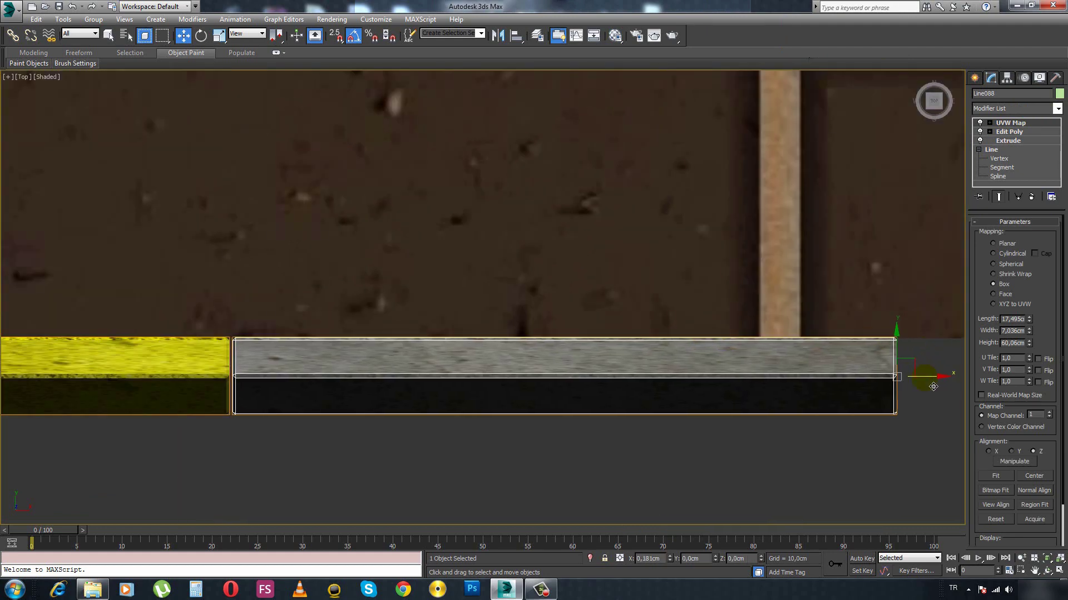
Check the curb through the V-Ray camera with safe frame, then return to Top view.
key(c)
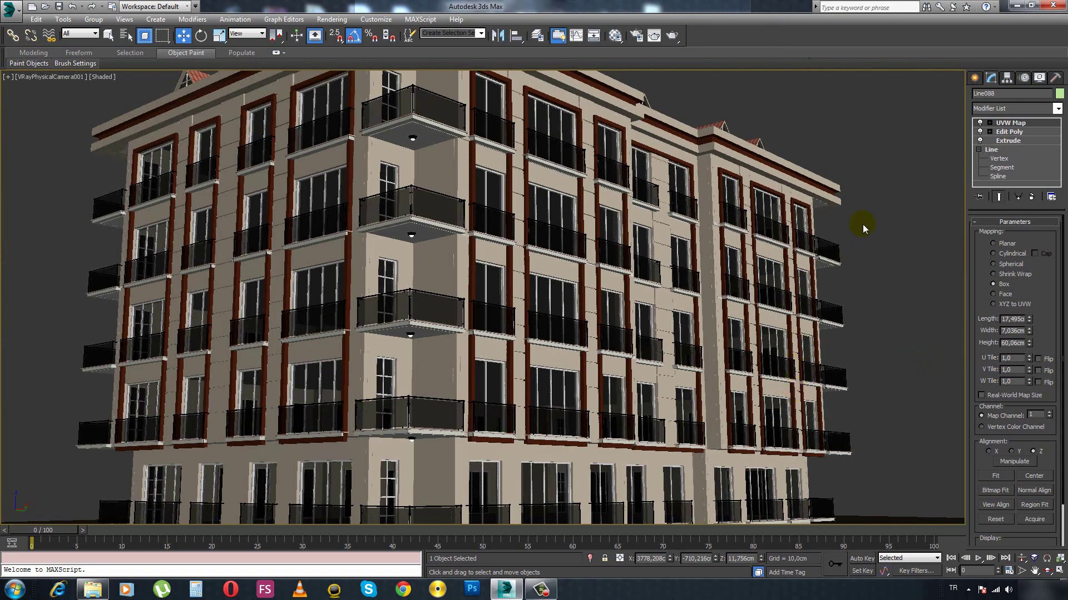
key(shift+f)
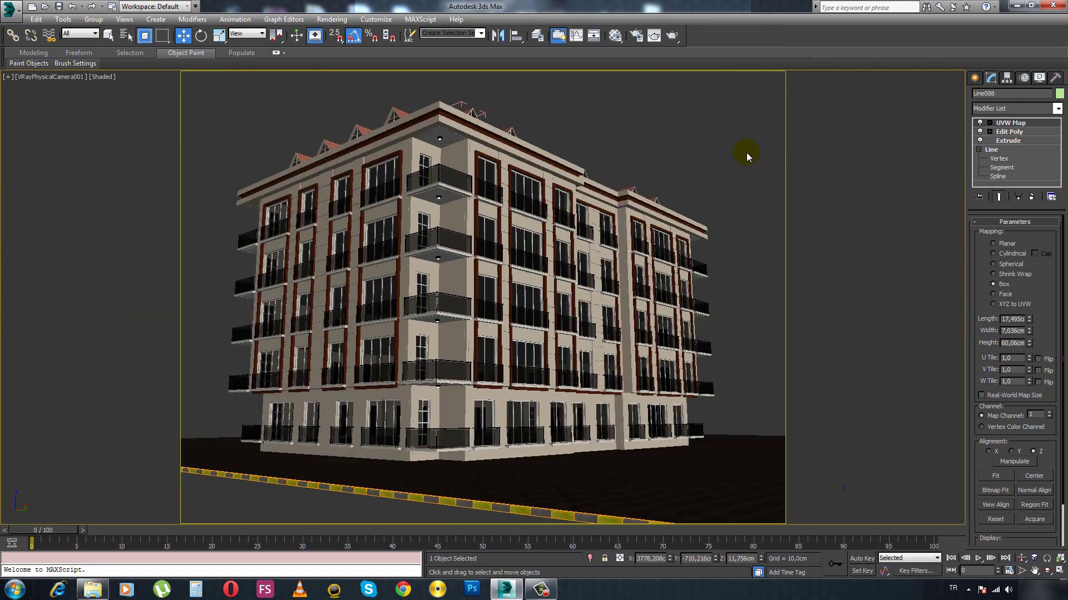
click(746, 153)
key(t)
key(x)
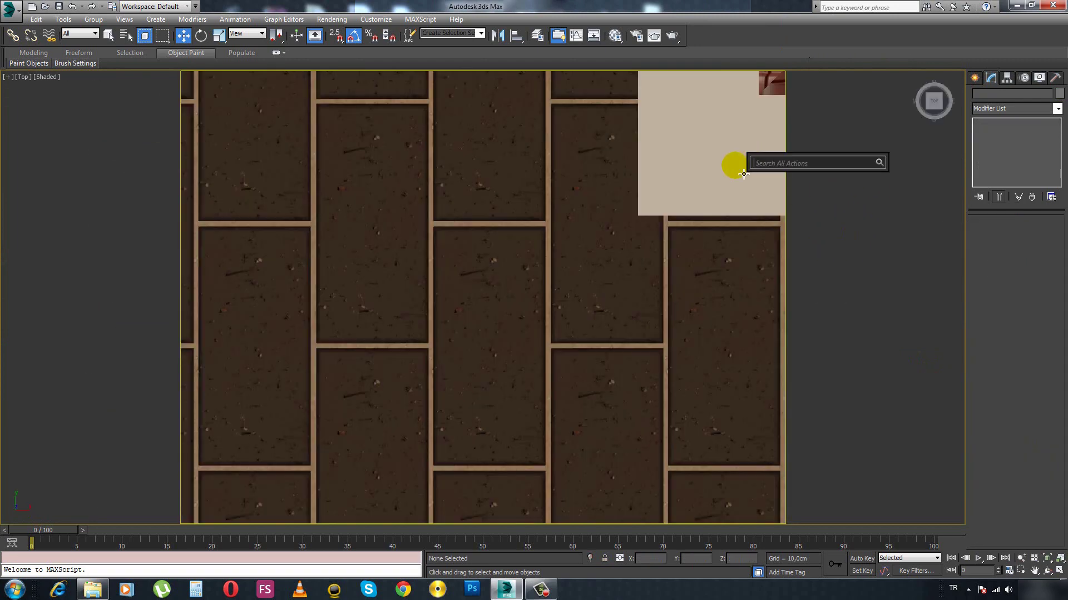
key(Escape)
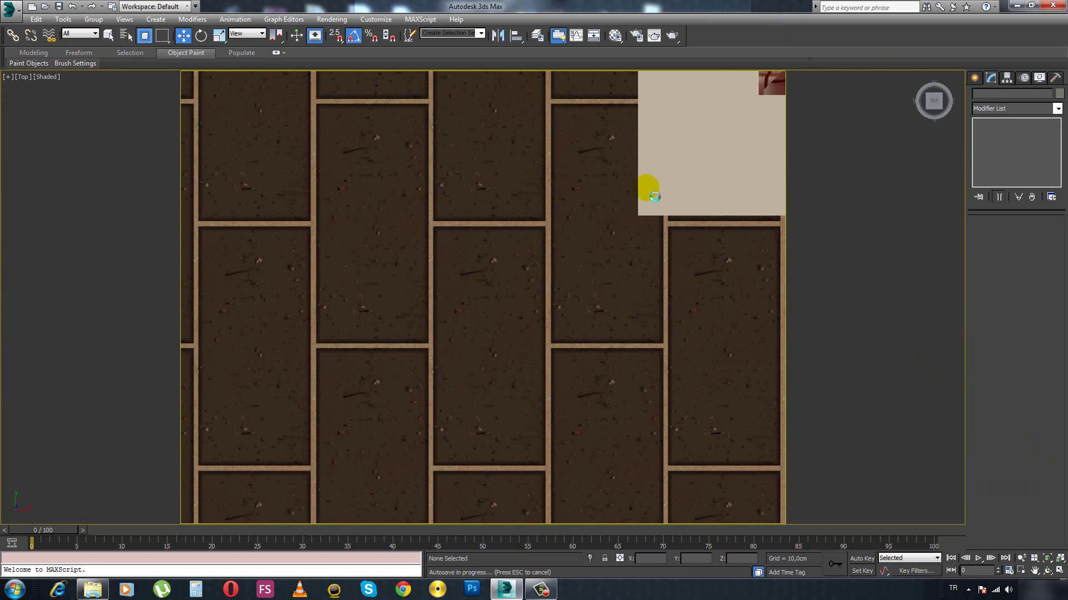
Frame the existing V-Ray camera and ground edge, briefly selecting then deselecting the camera.
scroll(654, 196, down, 10)
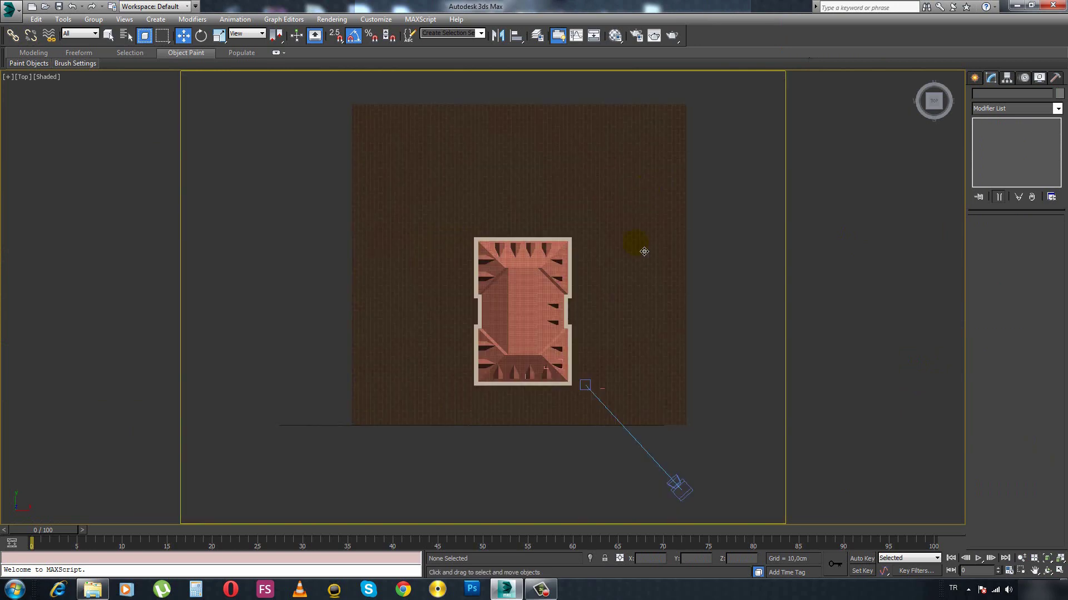
scroll(512, 350, up, 1)
scroll(513, 350, up, 3)
middle_drag(624, 390, 566, 365)
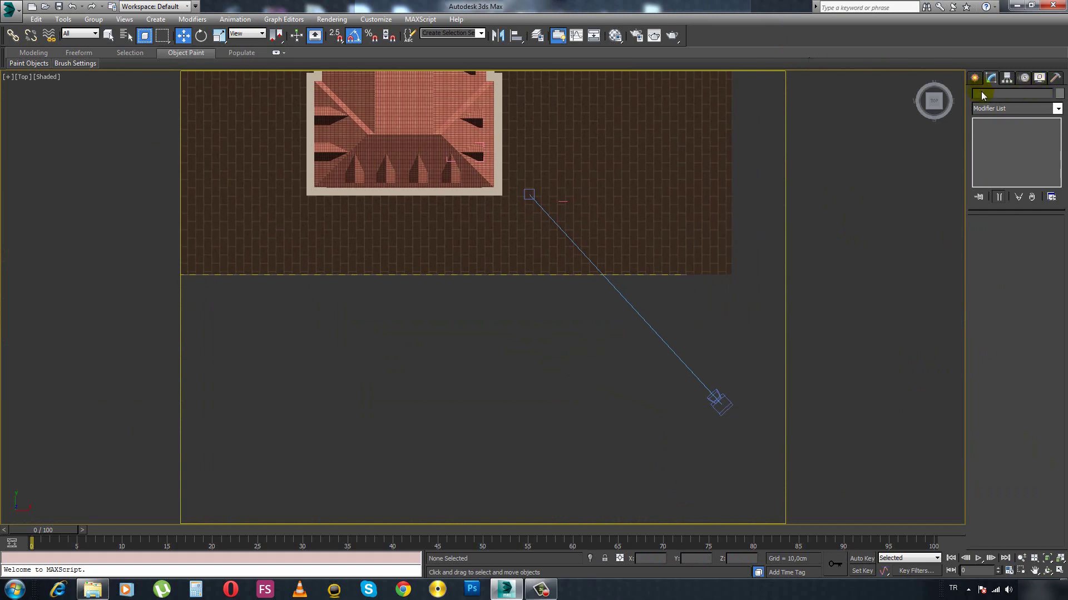
click(977, 77)
click(724, 409)
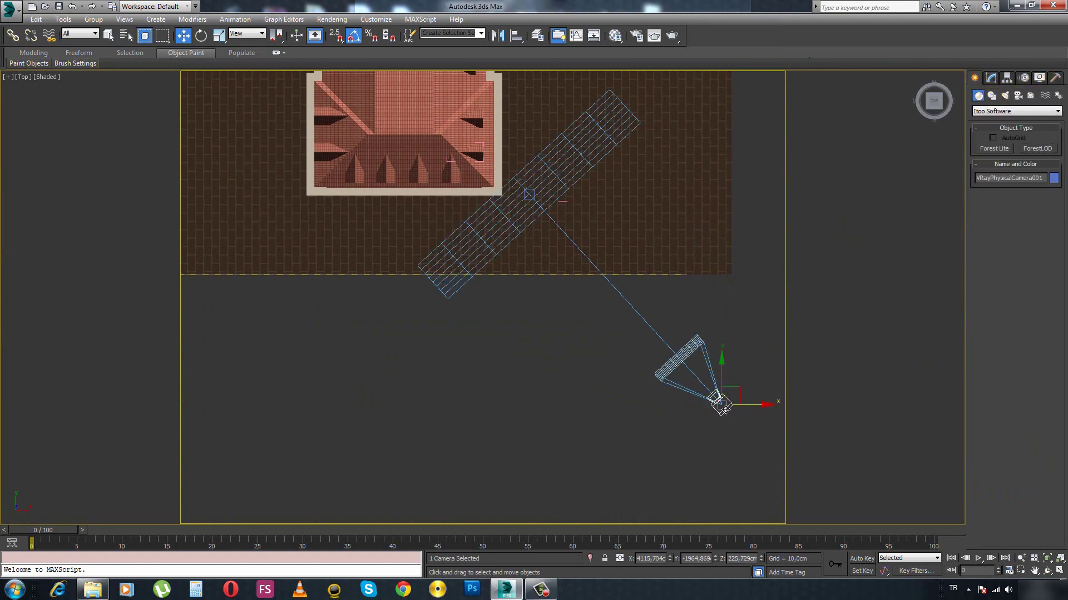
click(753, 343)
Create a new V-Ray physical camera aimed at the building and look through it.
click(1017, 96)
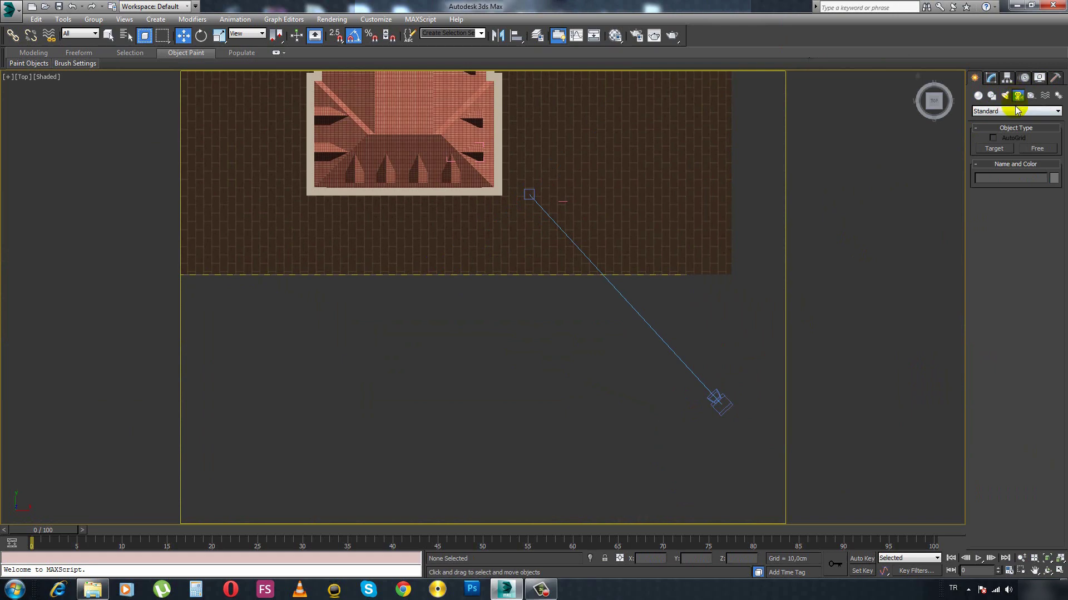
click(1014, 111)
click(1007, 129)
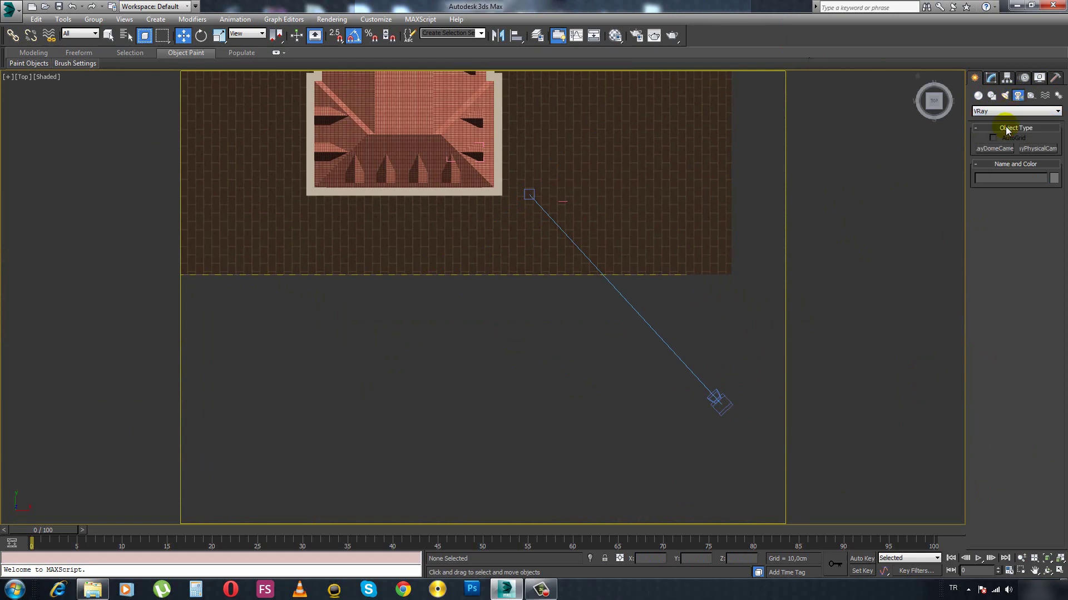
click(1035, 149)
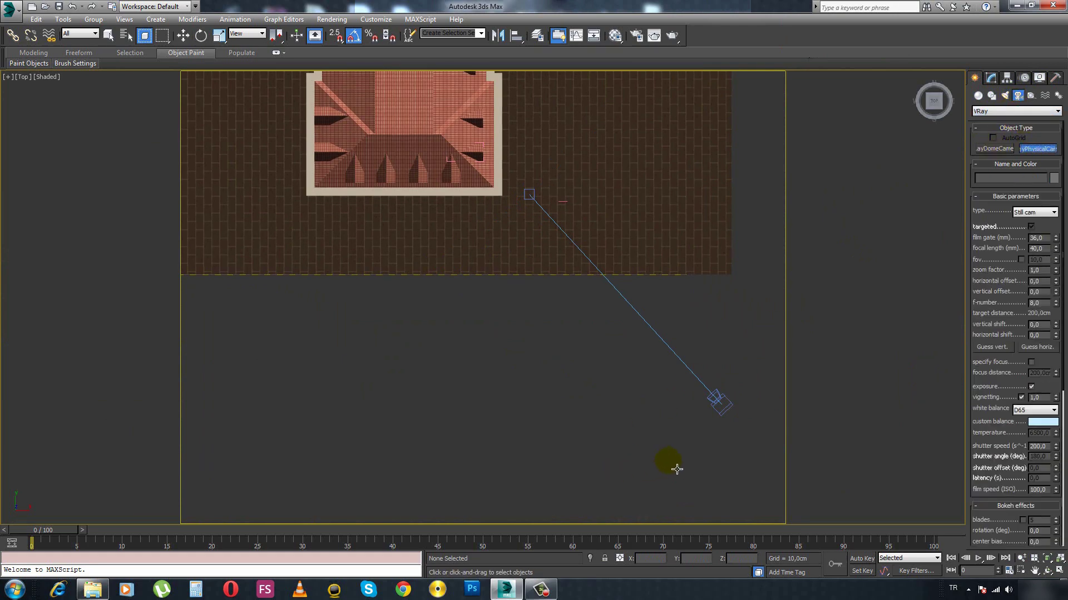
drag(675, 469, 509, 223)
key(c)
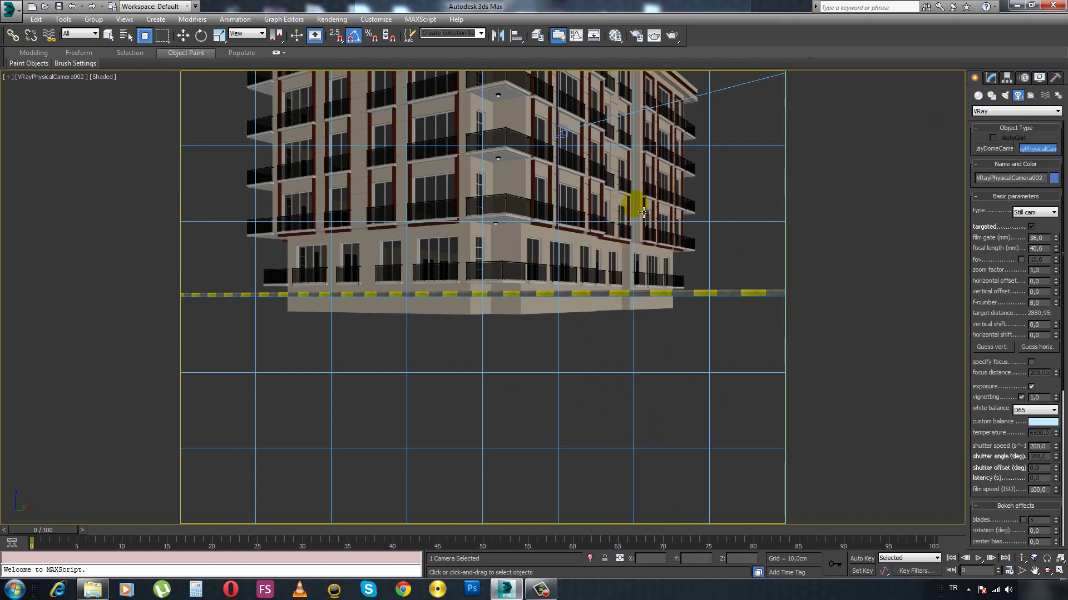
Pan, dolly and orbit the camera onto the building's corner, then return to Perspective view.
mouse_move(739, 187)
middle_down()
mouse_move(742, 215)
mouse_move(717, 278)
mouse_move(677, 322)
mouse_move(599, 343)
mouse_move(728, 347)
middle_up()
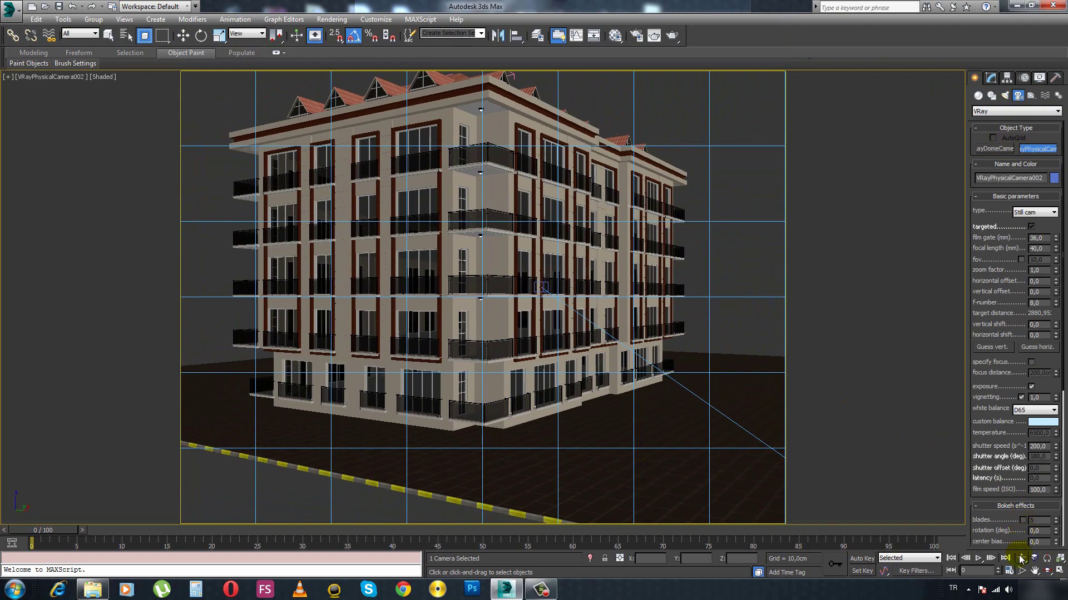
click(1021, 559)
drag(656, 423, 679, 428)
click(1047, 571)
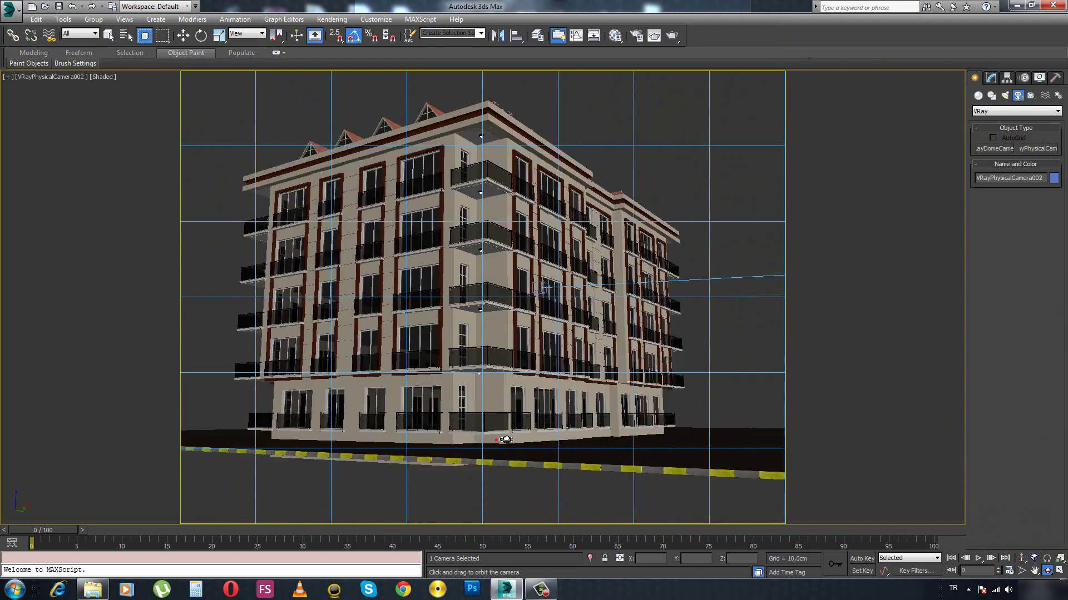
mouse_move(502, 456)
mouse_down()
mouse_move(501, 439)
mouse_move(469, 445)
mouse_move(488, 447)
mouse_move(440, 437)
mouse_move(451, 438)
mouse_up()
key(p)
scroll(377, 330, up, 4)
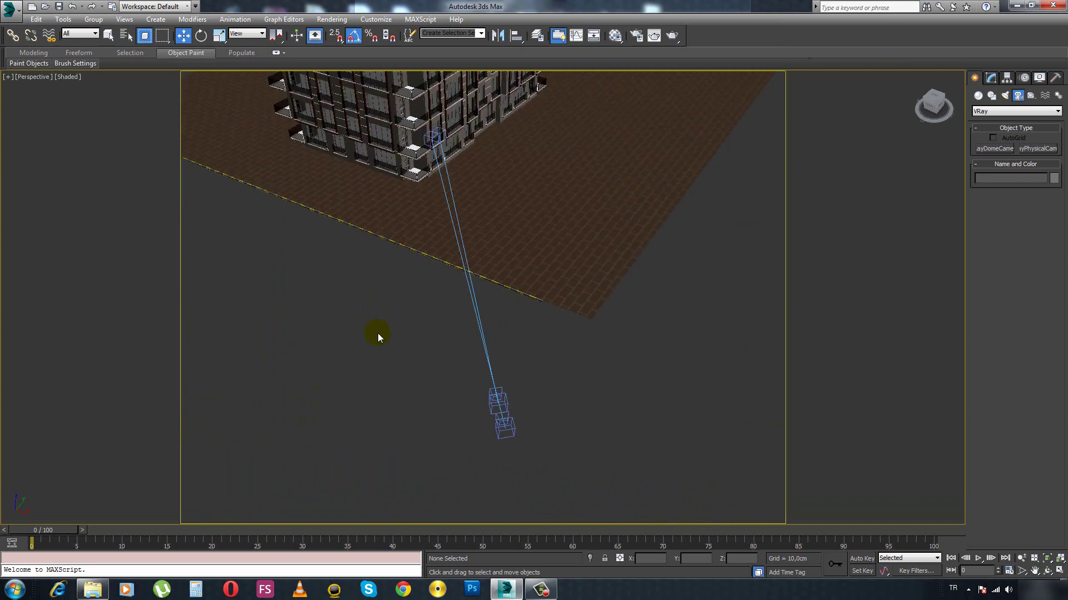
key(c)
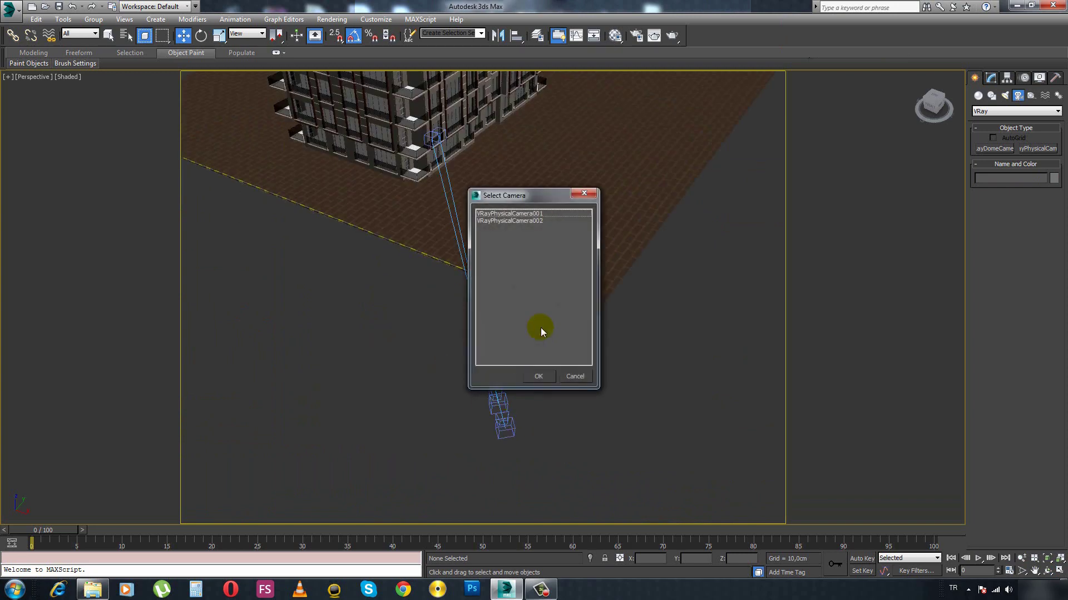
double_click(535, 221)
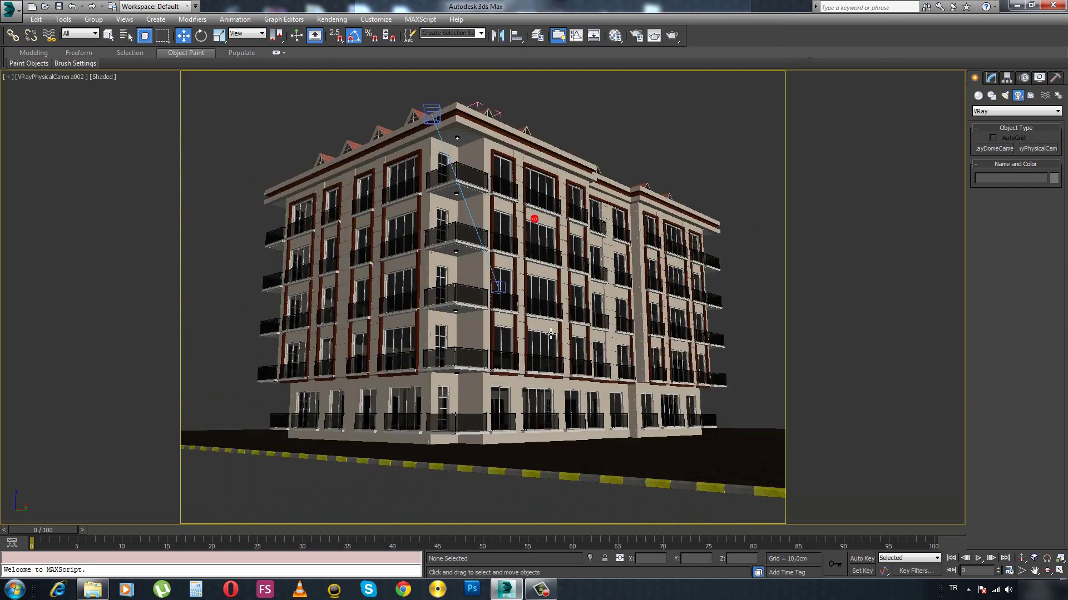
key(p)
mouse_move(529, 351)
alt+middle_down()
mouse_move(543, 410)
mouse_move(446, 142)
alt+middle_up()
click(525, 525)
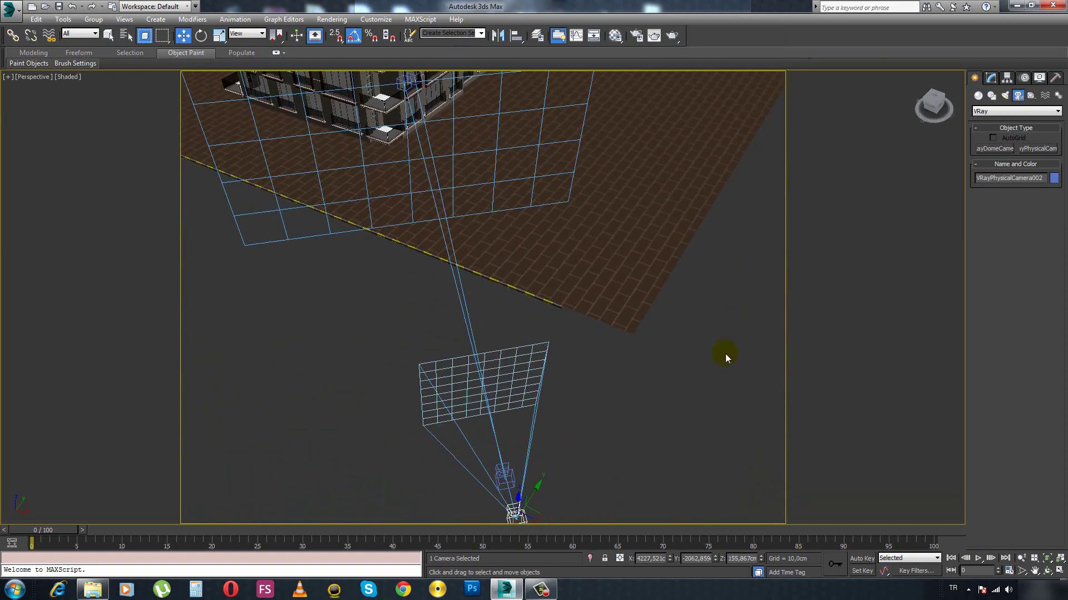
click(589, 442)
scroll(469, 438, down, 3)
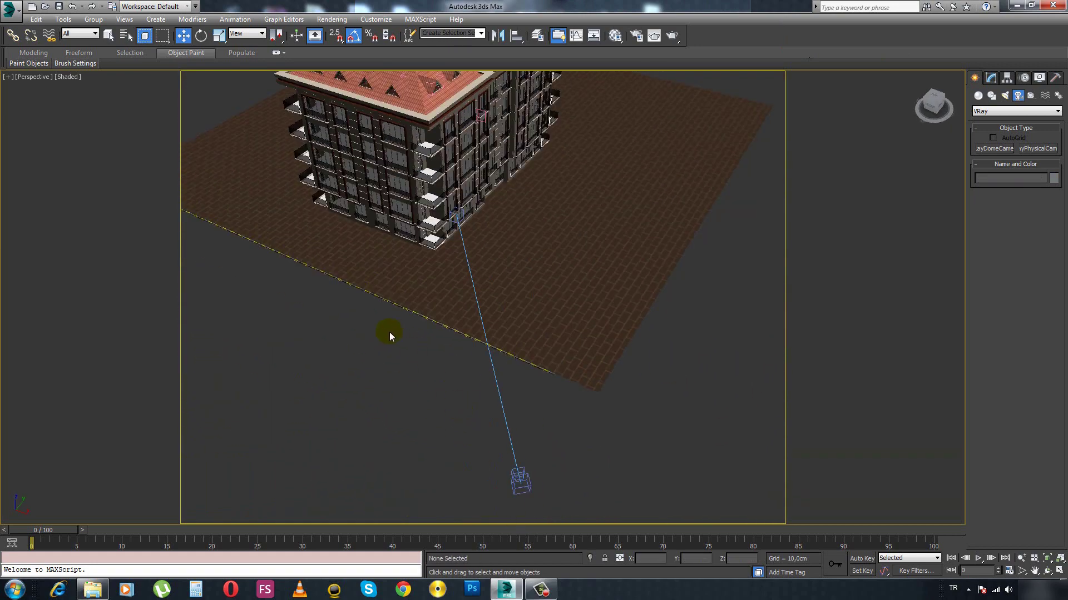
scroll(390, 249, up, 5)
scroll(391, 249, down, 3)
scroll(382, 263, down, 3)
scroll(377, 239, down, 2)
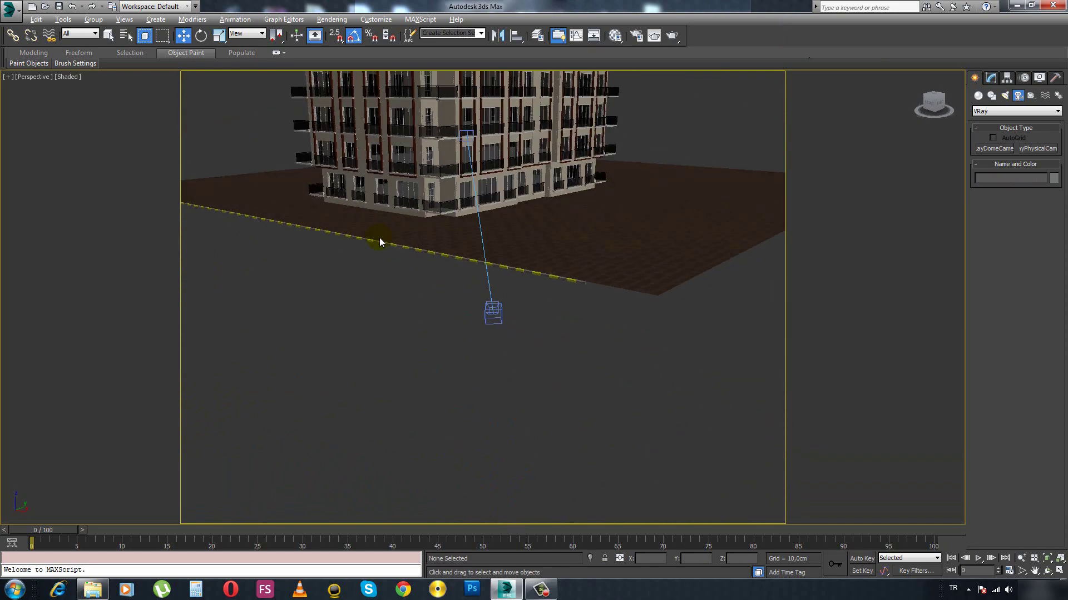
middle_drag(377, 238, 399, 343)
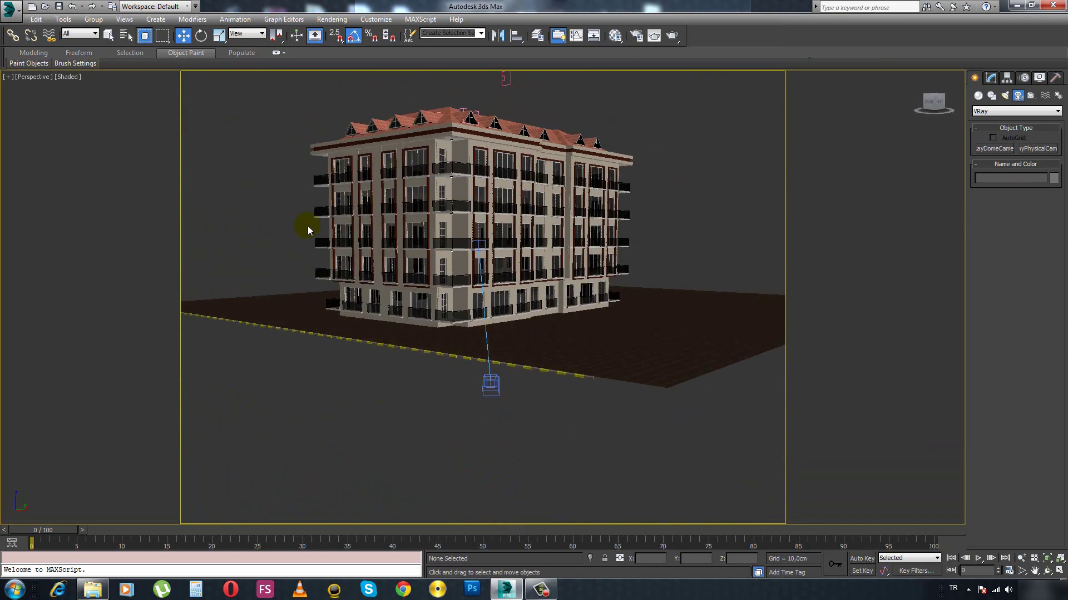
key(c)
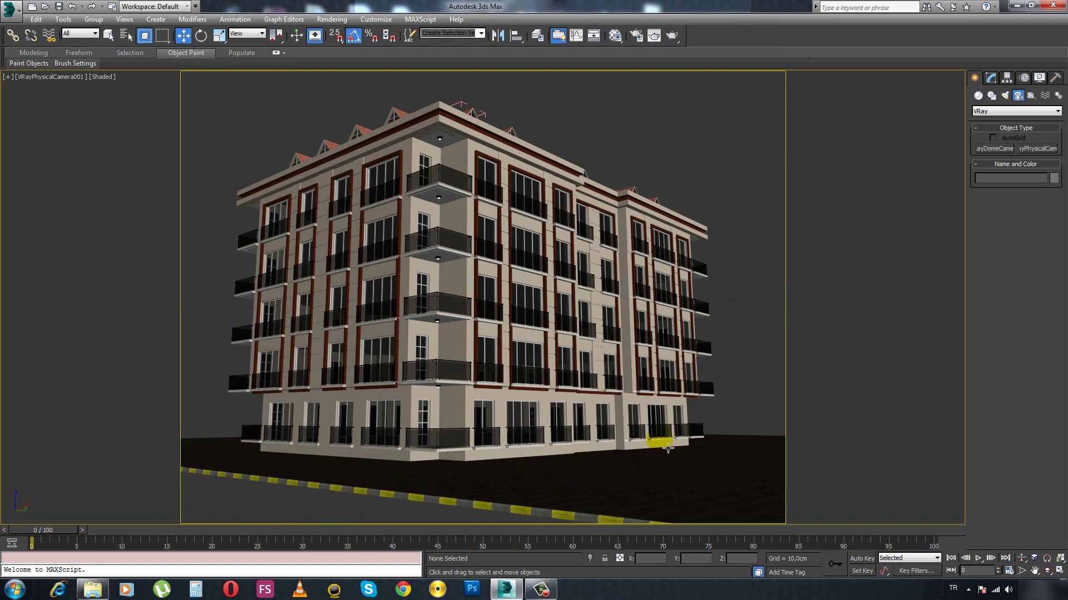
click(383, 456)
key(p)
Orbit to the building's lower corner, then select wall piece Wall013 and move it.
scroll(355, 467, up, 4)
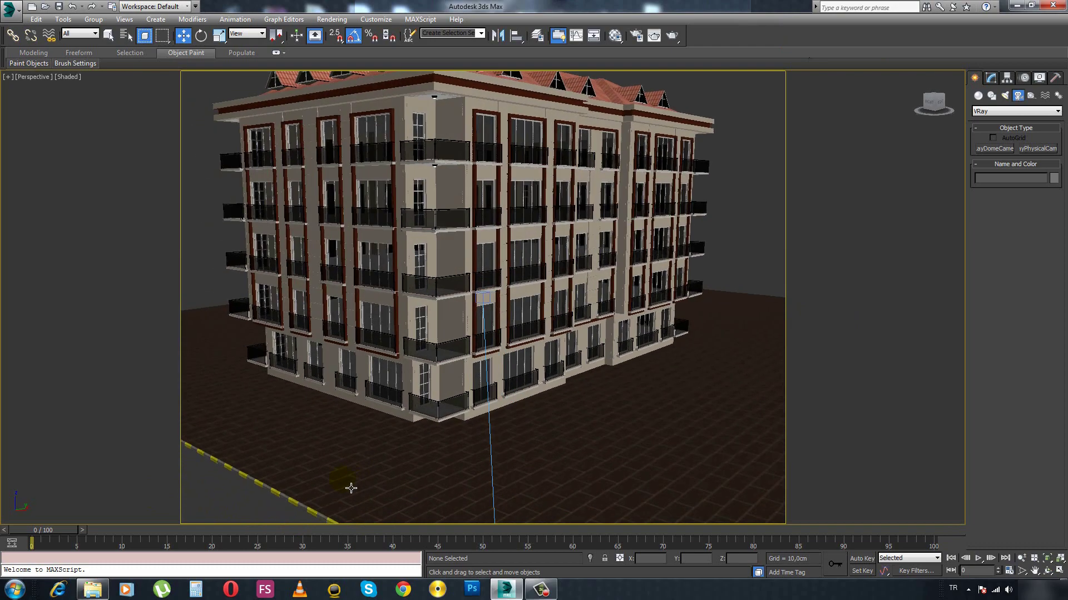
scroll(350, 488, up, 3)
scroll(500, 442, up, 3)
alt+middle_drag(495, 437, 432, 446)
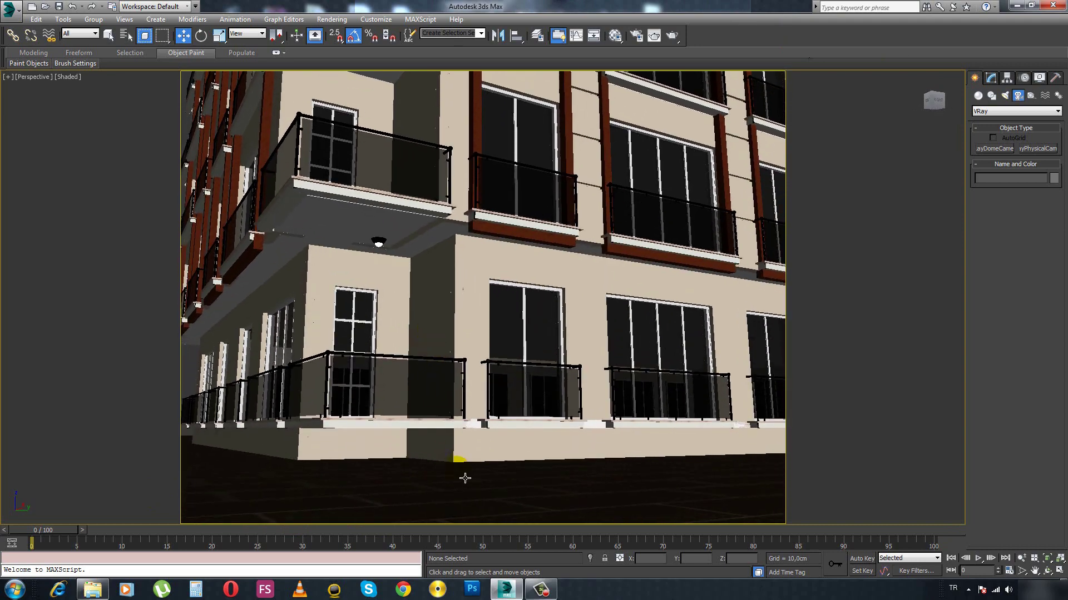
click(464, 494)
mouse_move(433, 446)
alt+middle_down()
mouse_move(462, 477)
mouse_move(574, 486)
alt+middle_up()
scroll(463, 493, down, 3)
scroll(466, 461, down, 4)
click(469, 454)
click(574, 486)
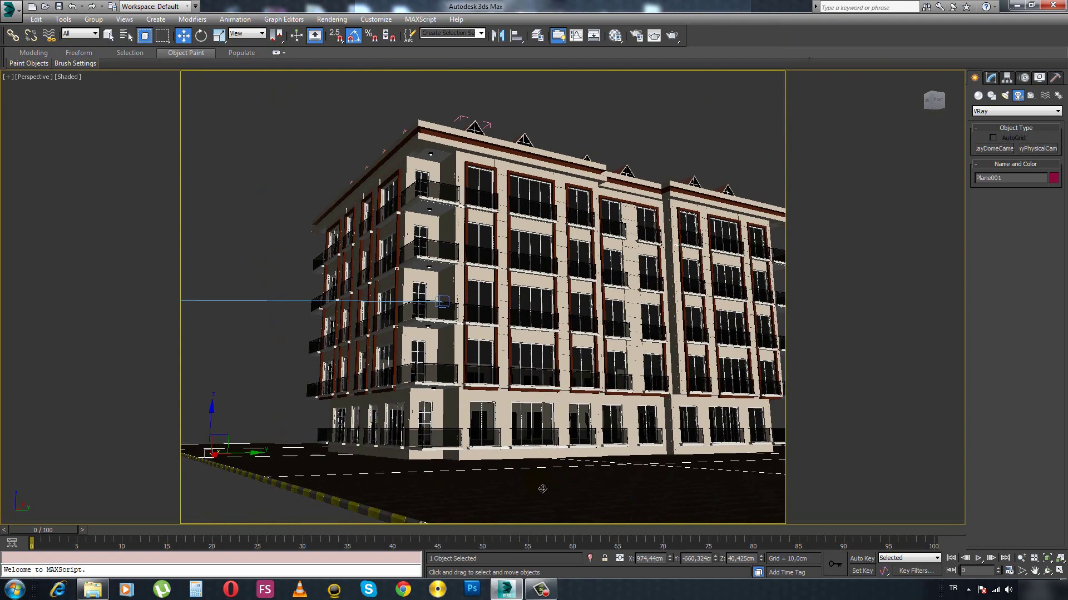
scroll(467, 472, up, 5)
scroll(467, 473, up, 3)
scroll(453, 529, up, 3)
scroll(507, 439, up, 3)
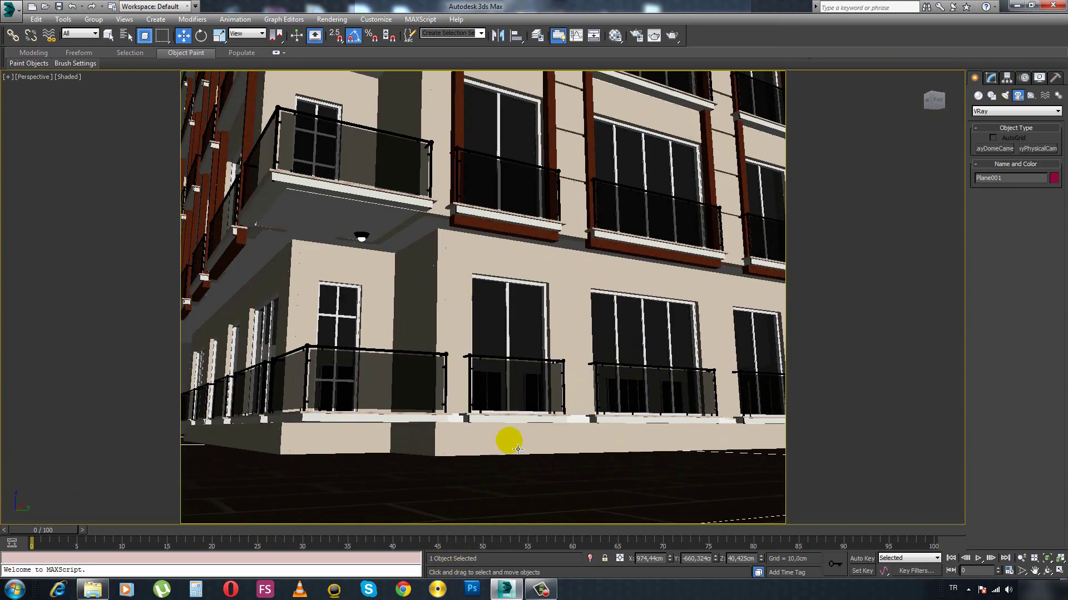
click(510, 445)
scroll(489, 432, down, 3)
scroll(556, 456, down, 4)
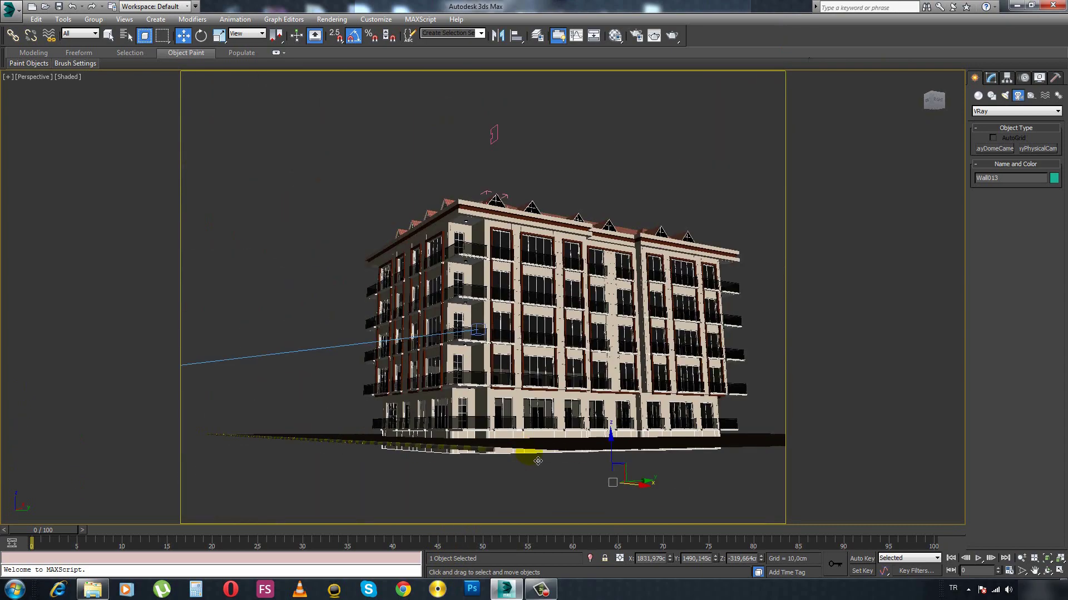
alt+middle_drag(550, 463, 644, 446)
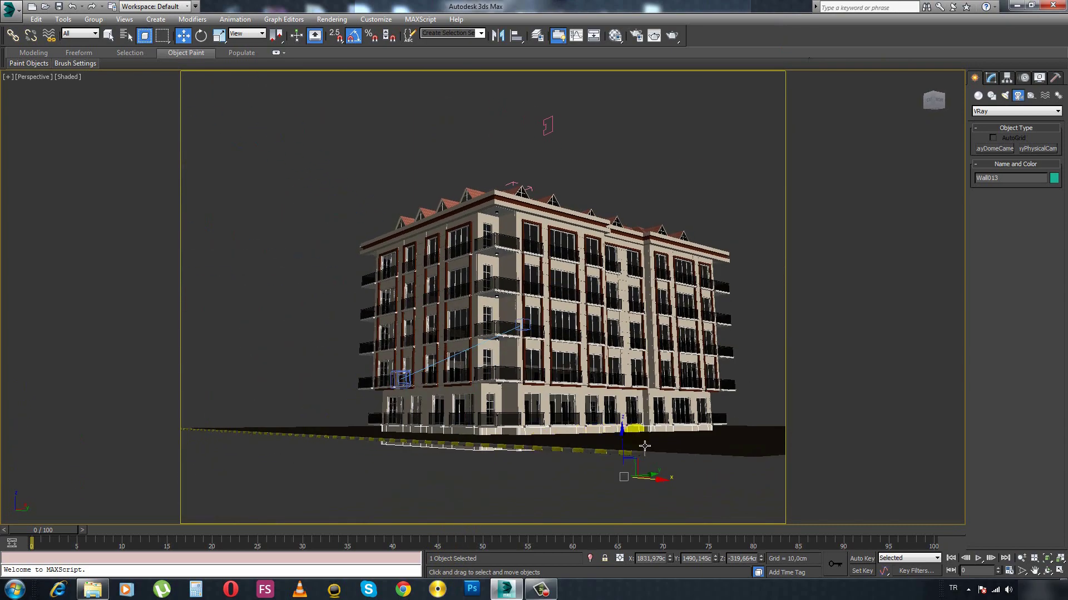
mouse_move(631, 446)
mouse_down()
mouse_move(604, 504)
mouse_move(521, 476)
mouse_up()
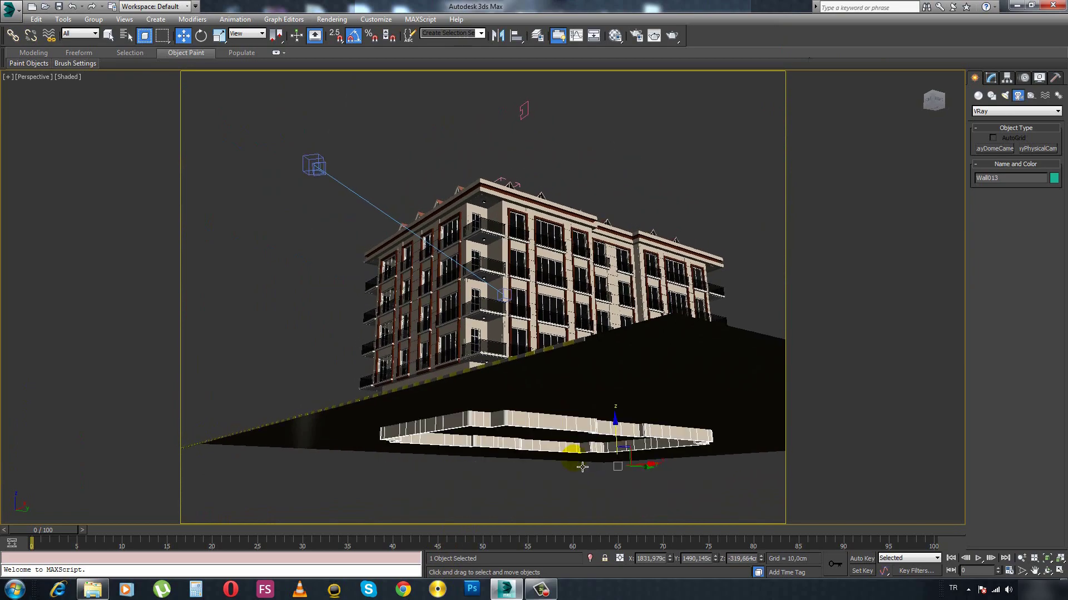
Pan down to the lower windows and select the ground-floor group kat004.
scroll(521, 476, up, 5)
scroll(488, 439, up, 2)
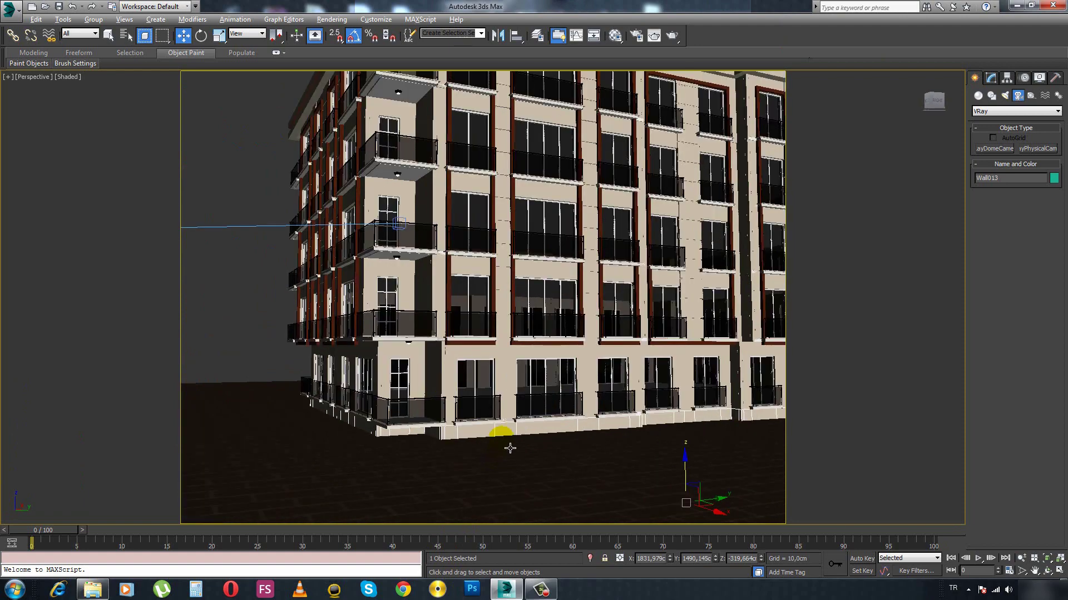
scroll(494, 432, up, 3)
scroll(489, 420, down, 3)
scroll(499, 434, up, 2)
scroll(501, 450, up, 2)
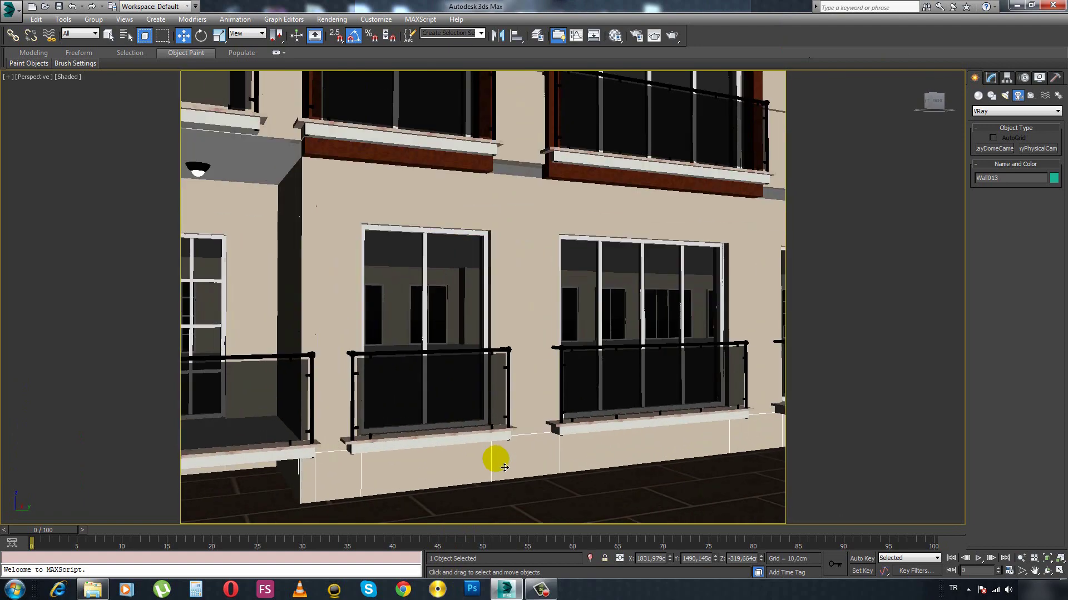
mouse_move(495, 457)
middle_down()
mouse_move(469, 254)
mouse_move(526, 210)
middle_up()
scroll(401, 390, down, 1)
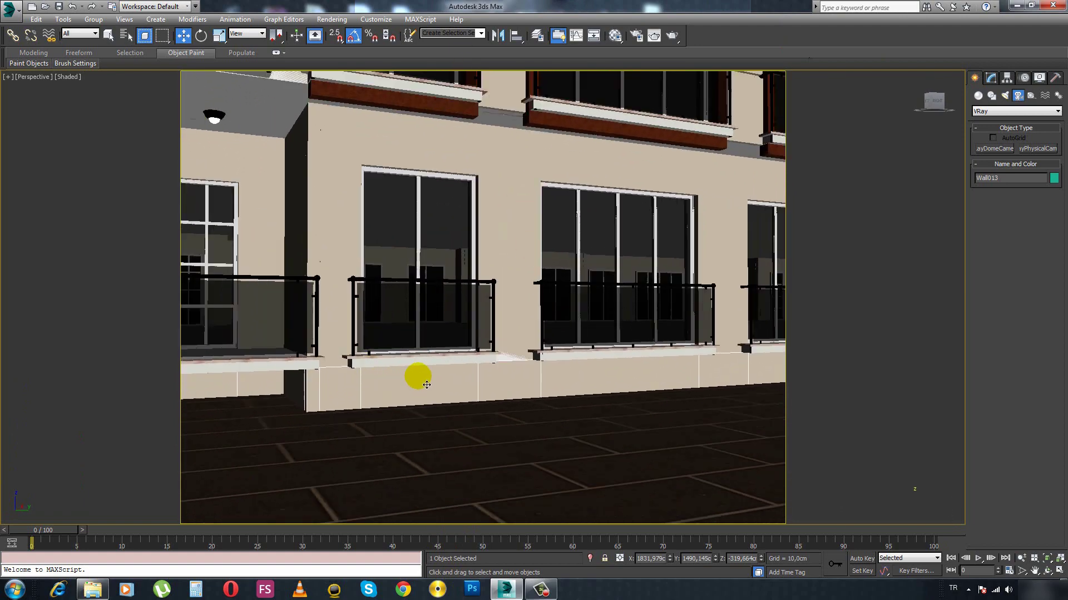
scroll(412, 384, down, 1)
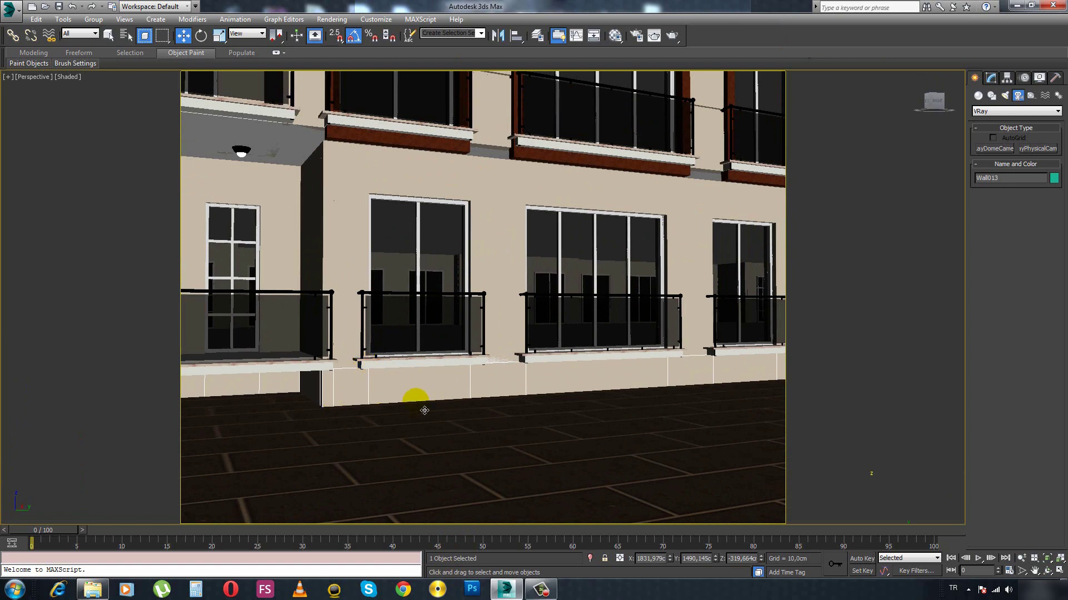
scroll(390, 393, down, 4)
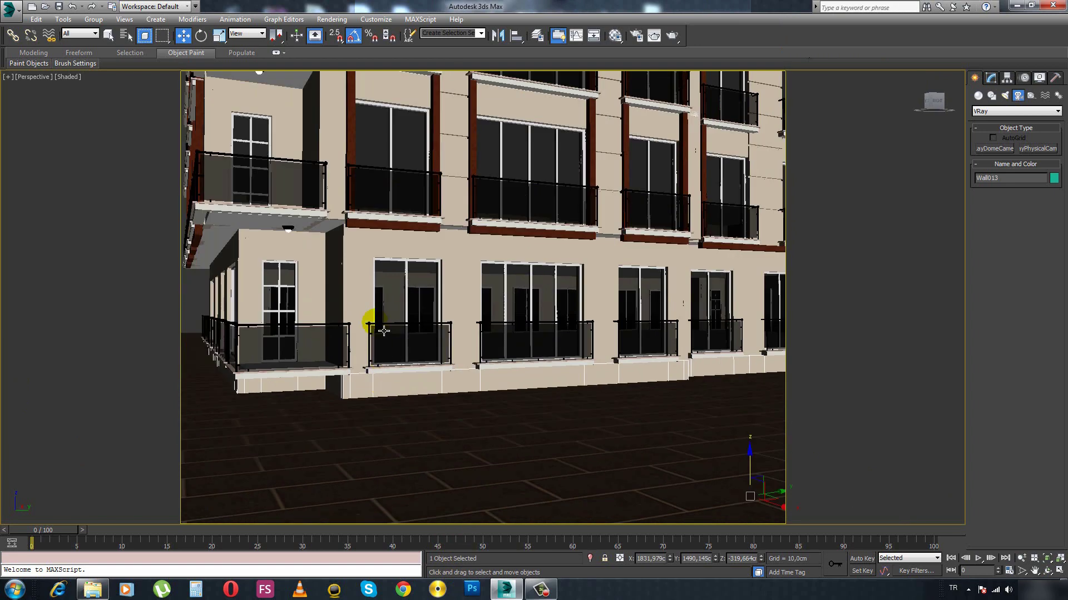
click(364, 292)
scroll(364, 287, down, 2)
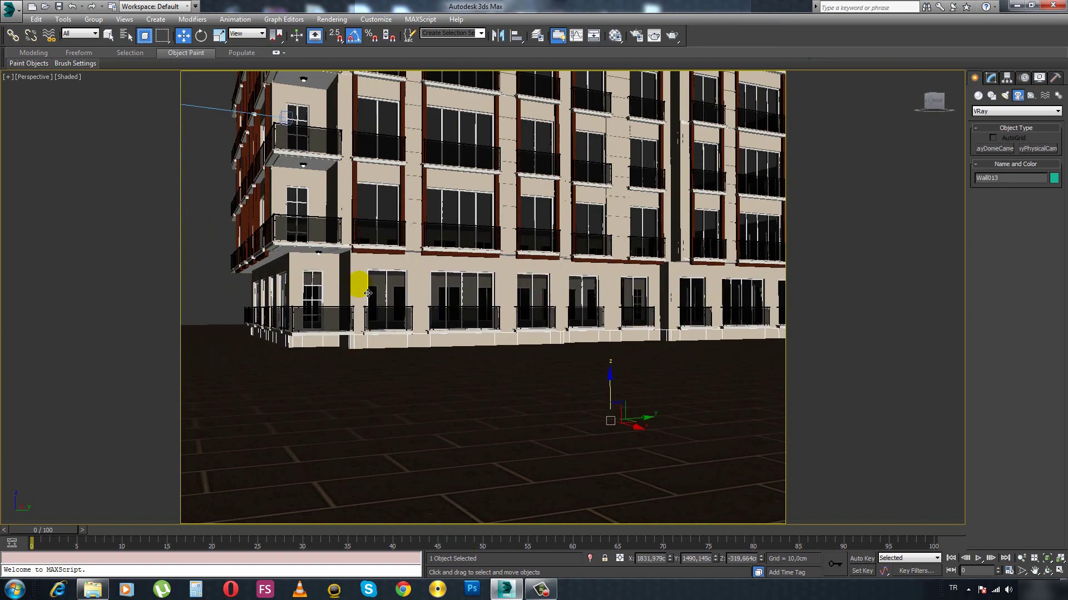
scroll(358, 283, down, 3)
Clone kat004 downward as kat005 and ungroup the copy.
shift+drag(469, 275, 469, 425)
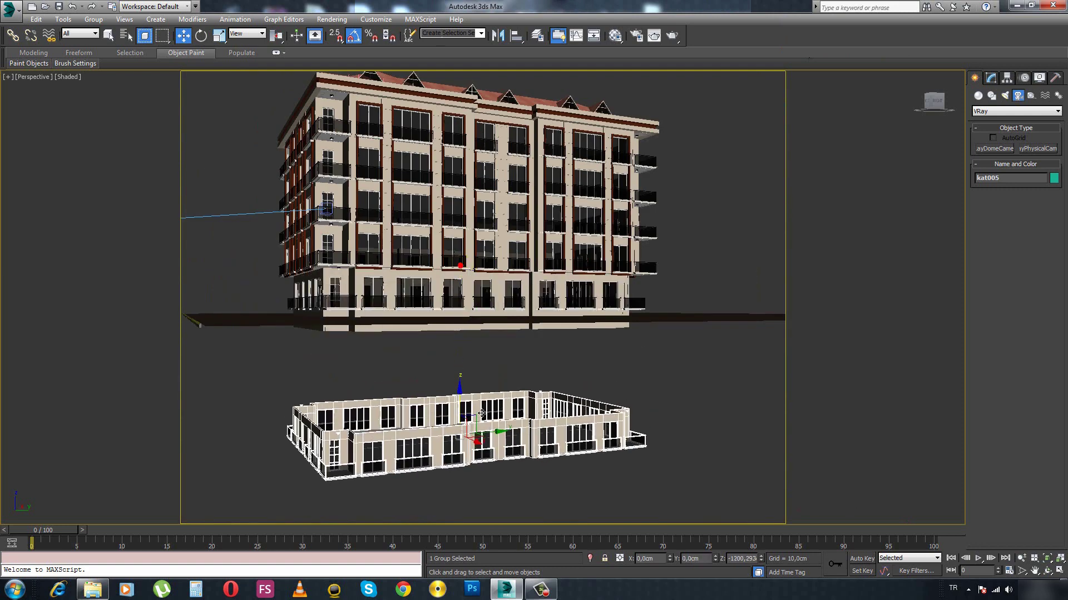
click(536, 342)
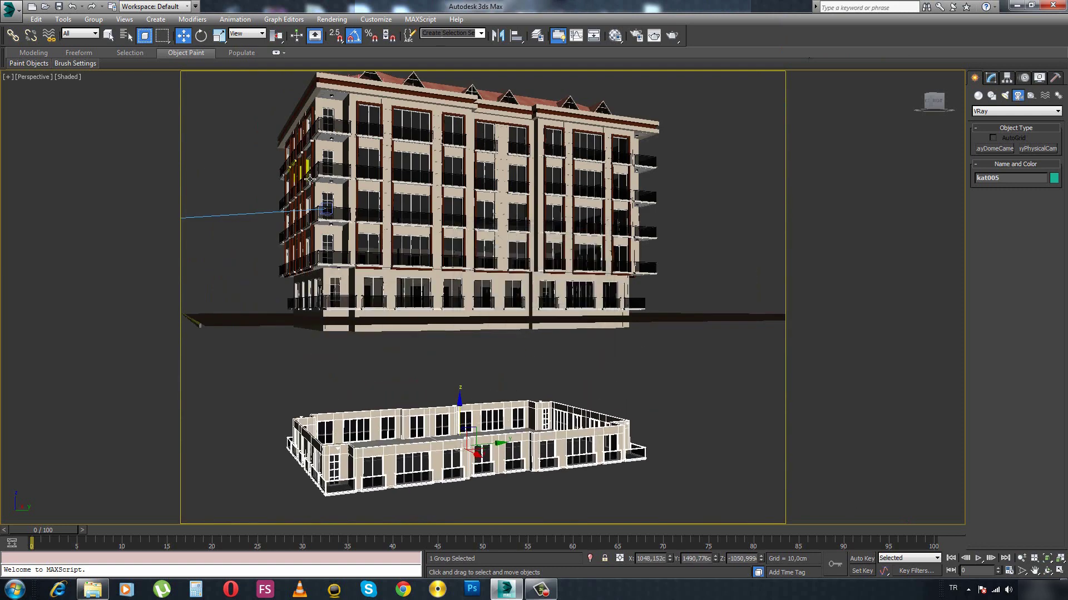
click(93, 19)
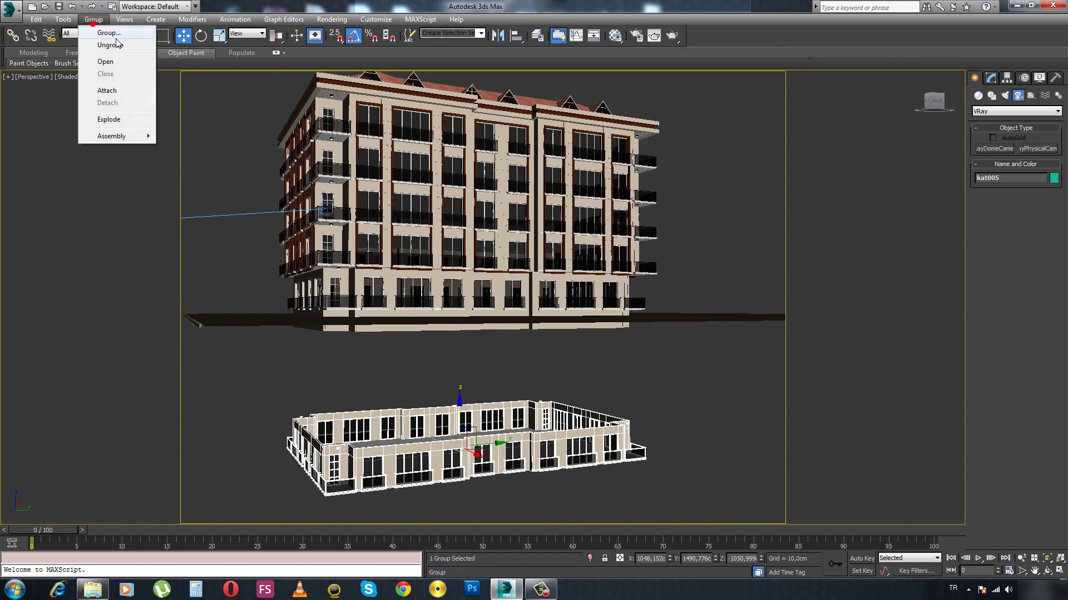
click(97, 38)
Raise the copy's wall piece Wall014 along Z to 640.448 cm under the building.
click(381, 348)
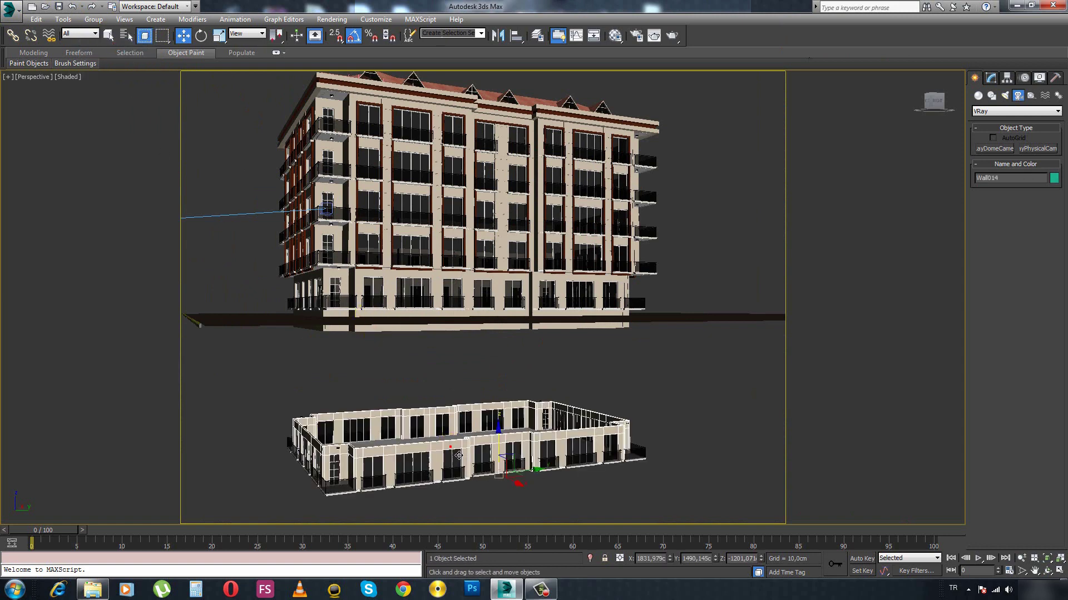
click(472, 431)
middle_drag(501, 444, 494, 421)
drag(494, 421, 494, 346)
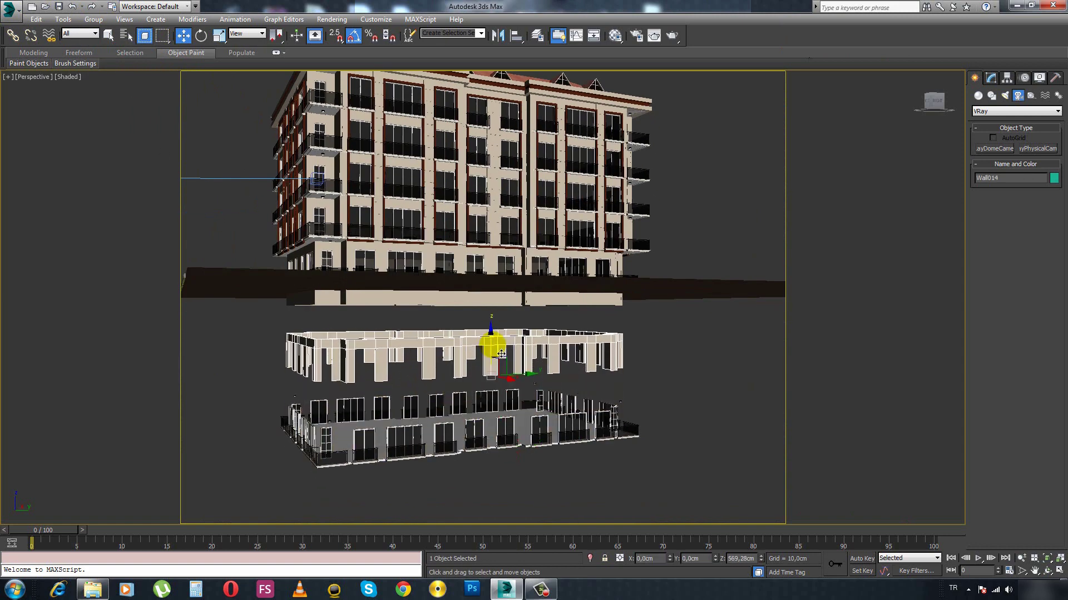
Delete the copy's lower row of window objects, keeping Wall014 selected.
alt+middle_drag(616, 420, 621, 400)
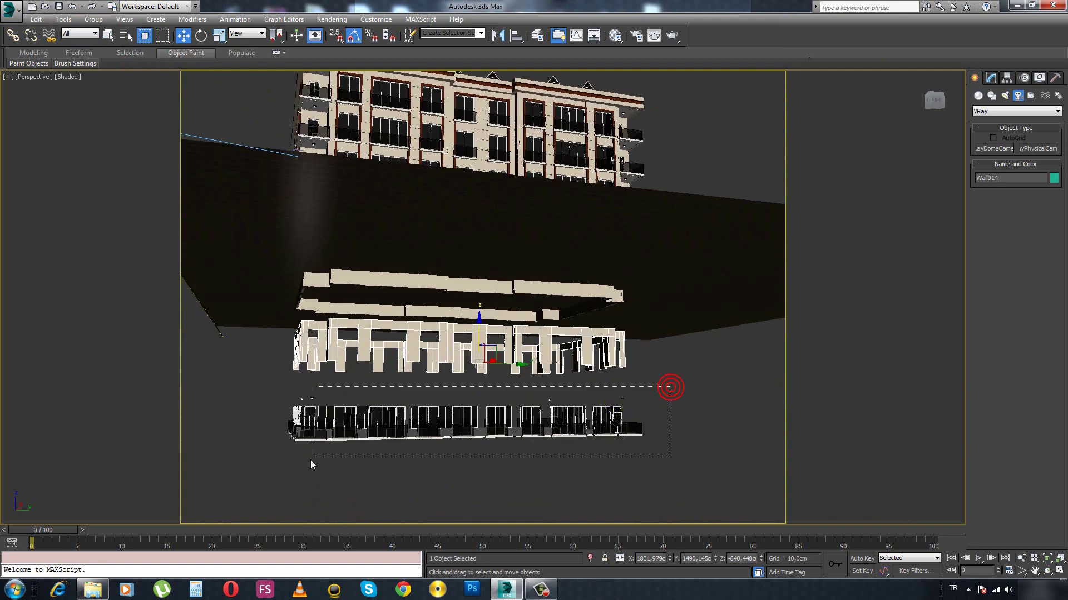
drag(311, 461, 246, 467)
key(Delete)
click(376, 347)
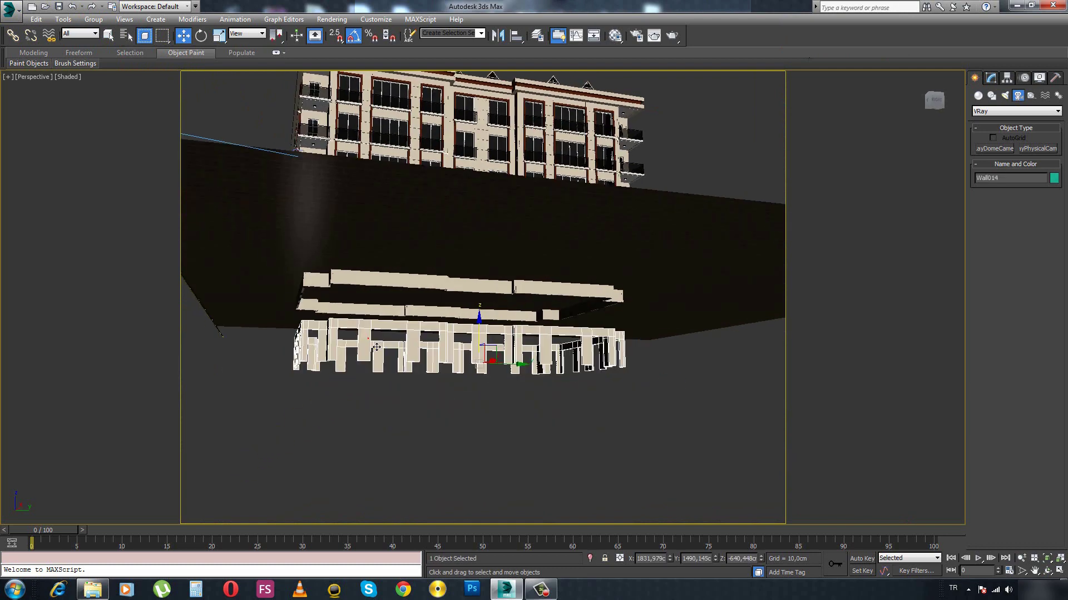
alt+middle_drag(368, 373, 391, 377)
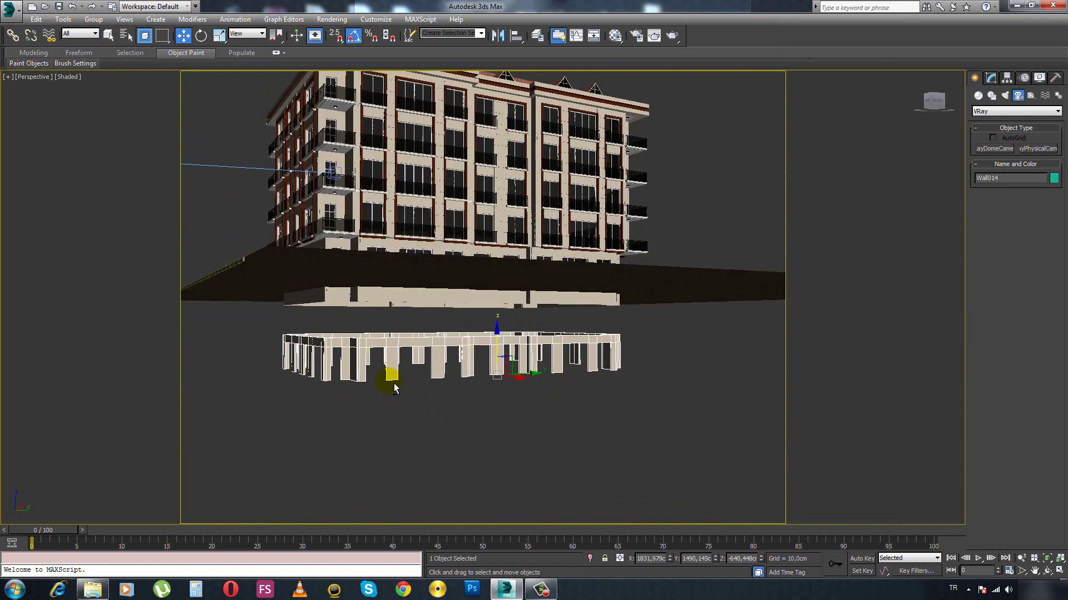
Add an Edit Poly modifier to Wall014 and enter Vertex sub-object mode.
click(991, 79)
click(1057, 109)
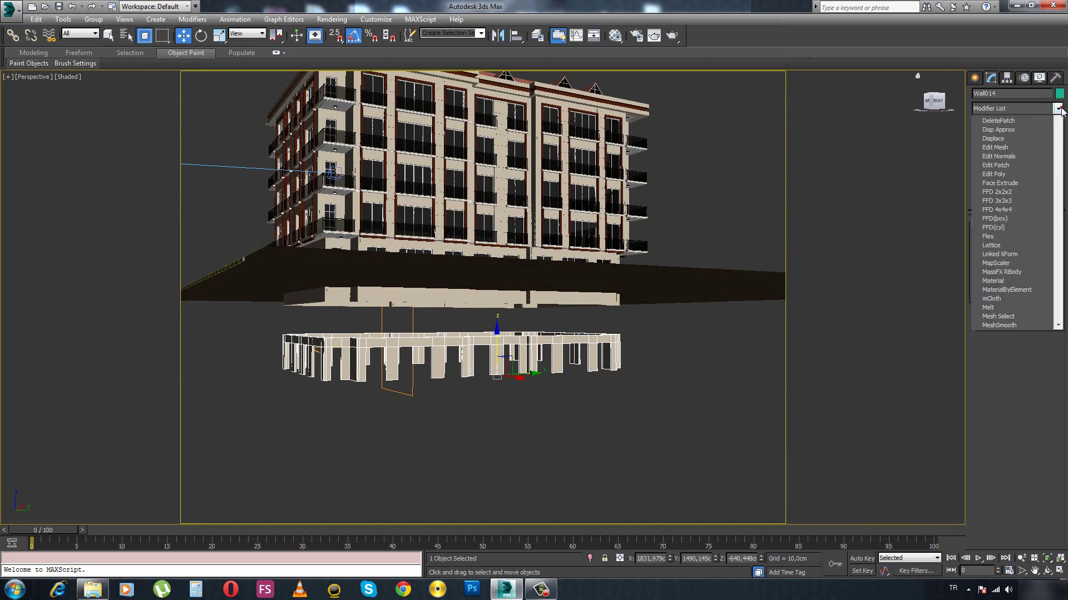
key(e)
click(1020, 147)
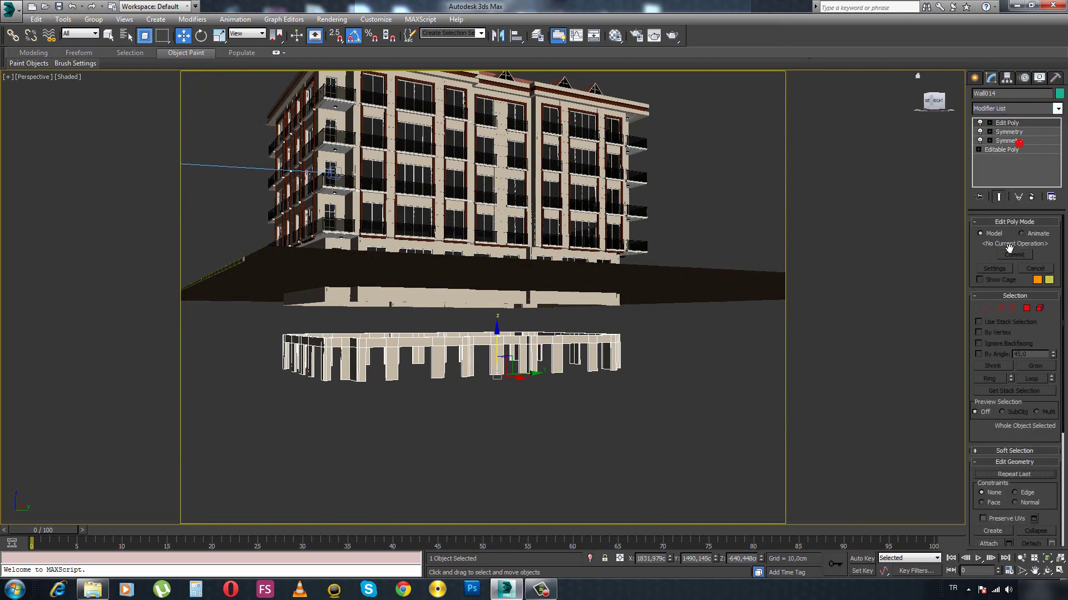
click(986, 309)
Flatten the fence into a thin horizontal strip and raise it slightly.
alt+middle_drag(516, 414, 497, 409)
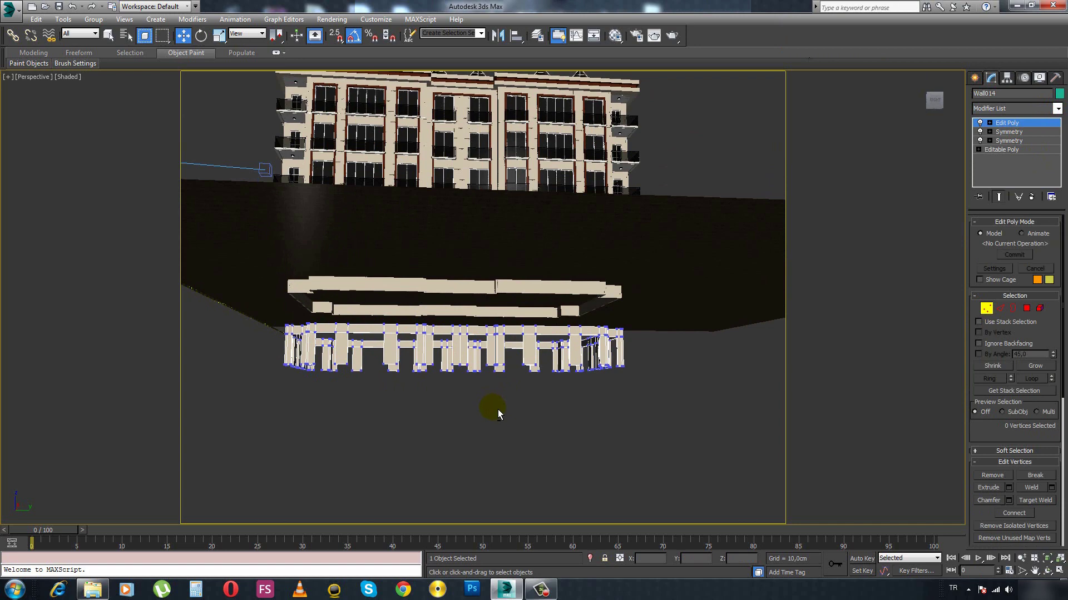
alt+middle_drag(638, 362, 637, 367)
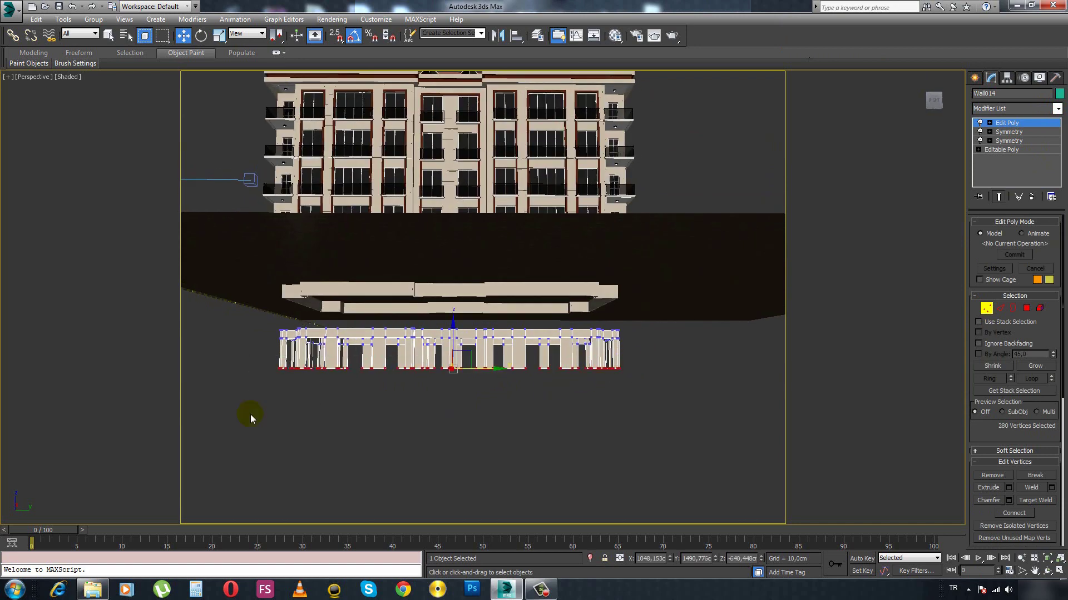
click(326, 376)
alt+middle_drag(351, 387, 389, 408)
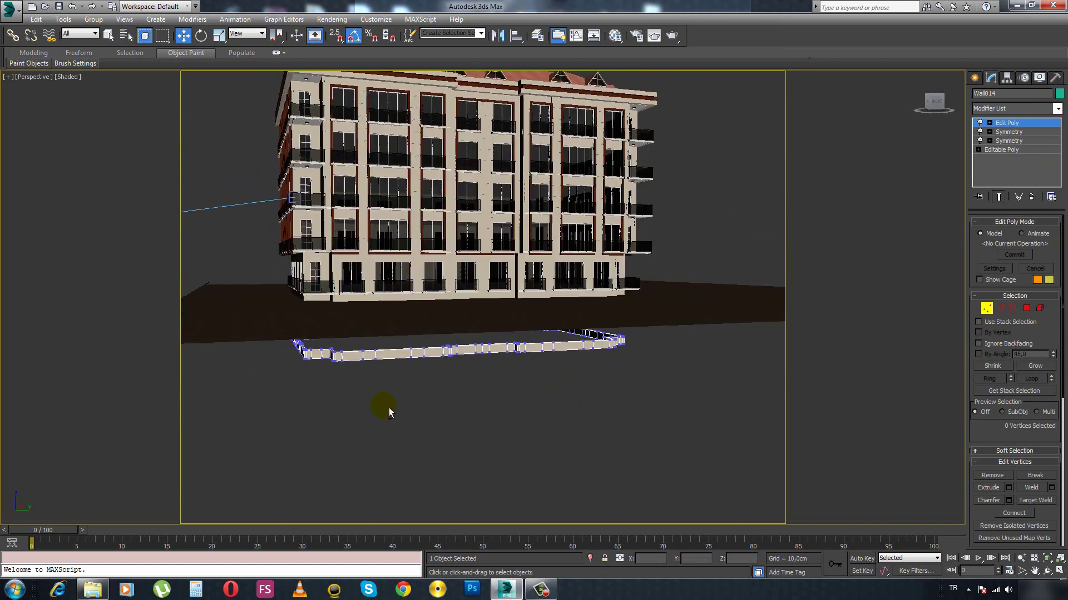
click(974, 77)
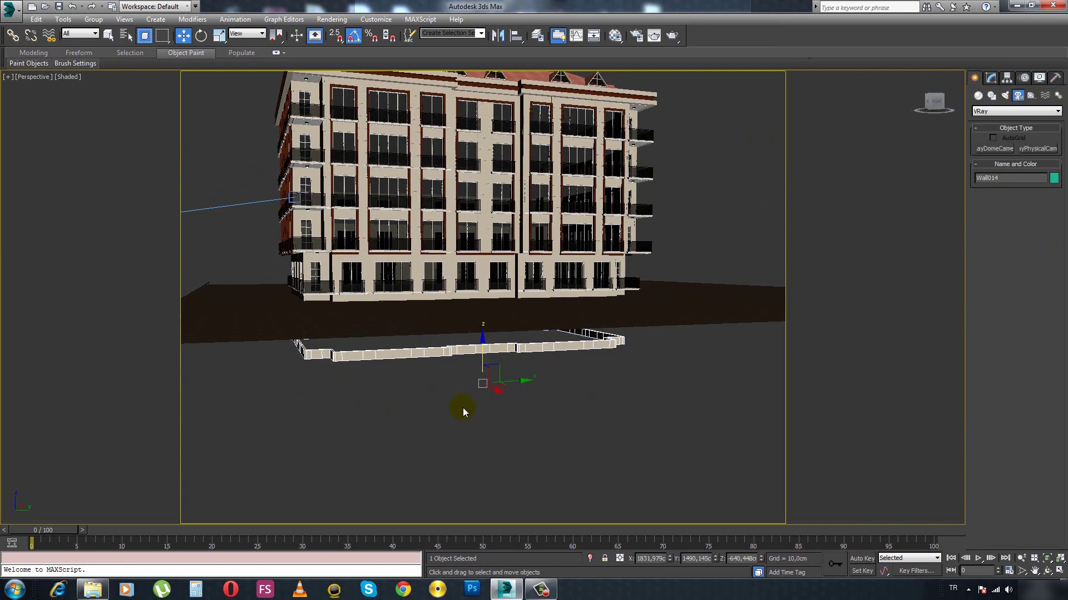
drag(490, 345, 501, 402)
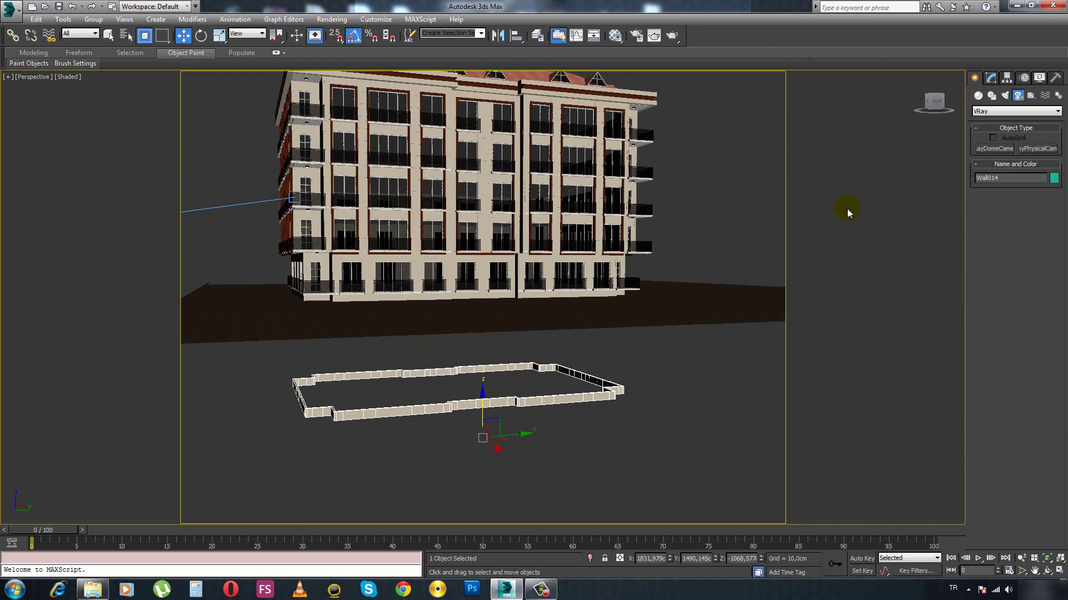
In Front view, drag the fence's bottom row of vertices to make a much taller wall.
click(990, 78)
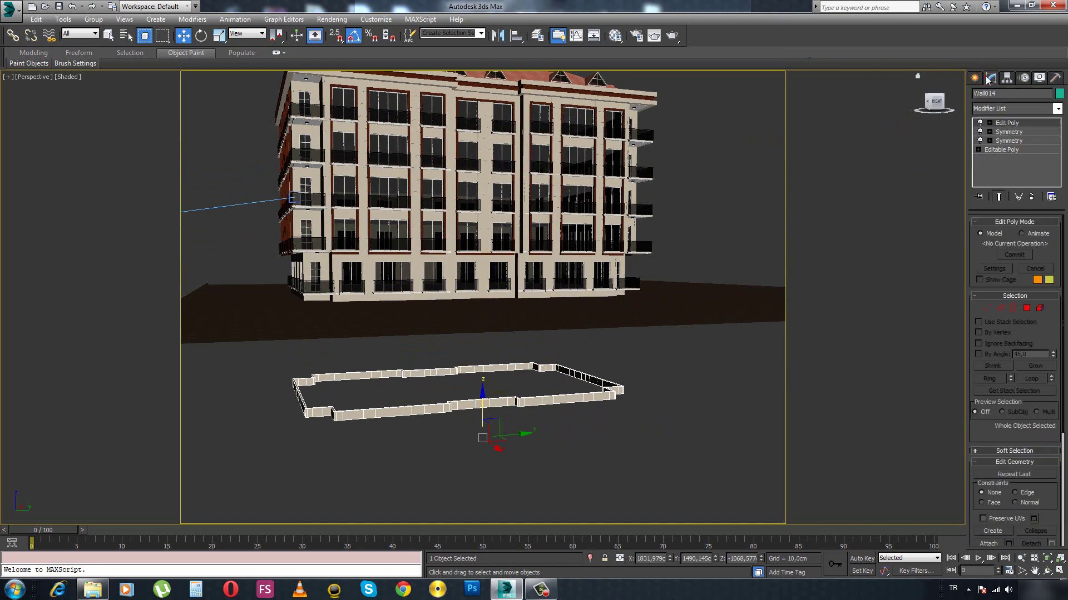
click(987, 308)
key(f)
key(z)
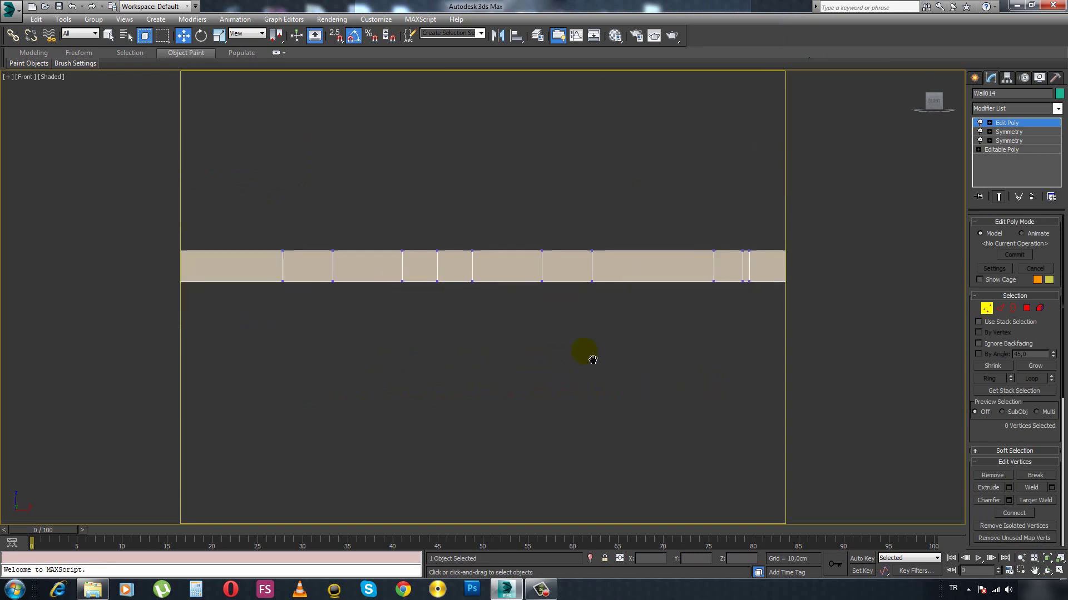
scroll(584, 322, down, 5)
scroll(631, 317, up, 2)
scroll(617, 327, up, 2)
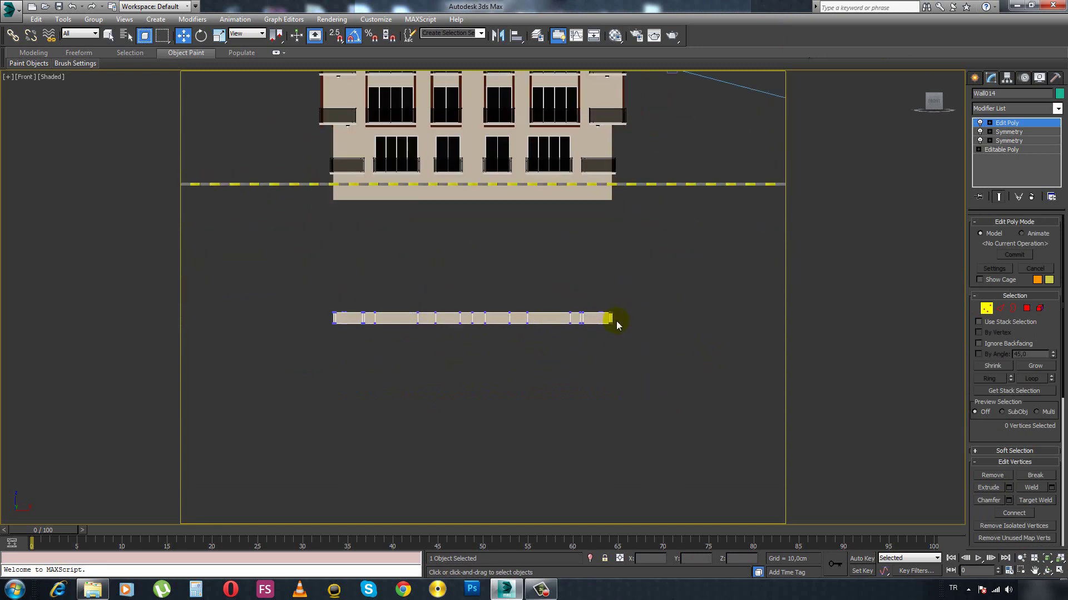
drag(616, 321, 309, 359)
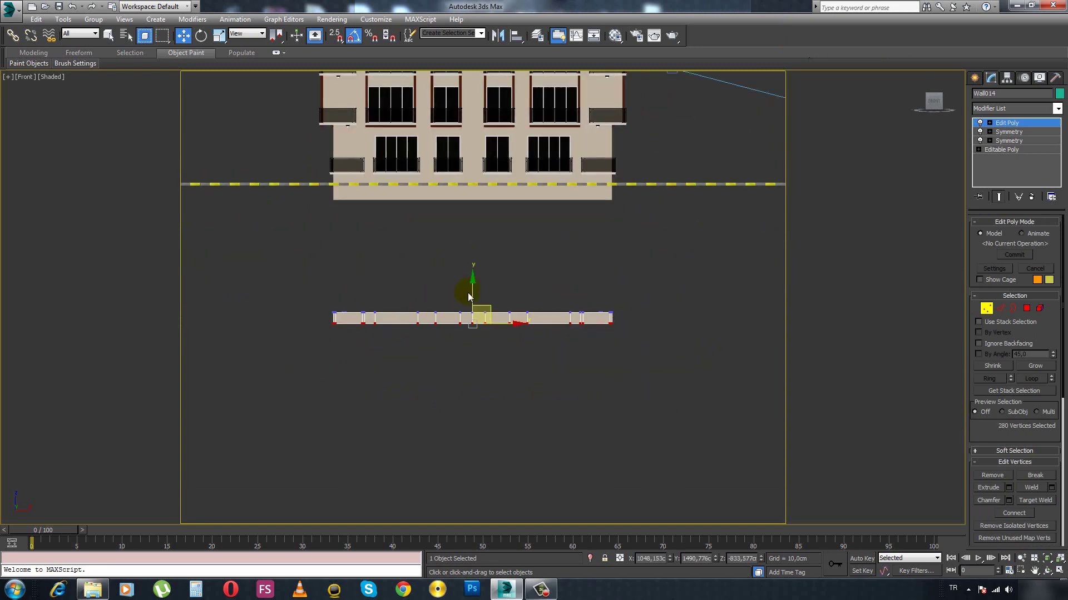
drag(472, 317, 470, 342)
mouse_move(472, 343)
middle_down()
mouse_move(475, 326)
mouse_move(759, 255)
middle_up()
Hide the fence, orbit to the building's corner, then view through VRayPhysicalCamera001.
click(973, 78)
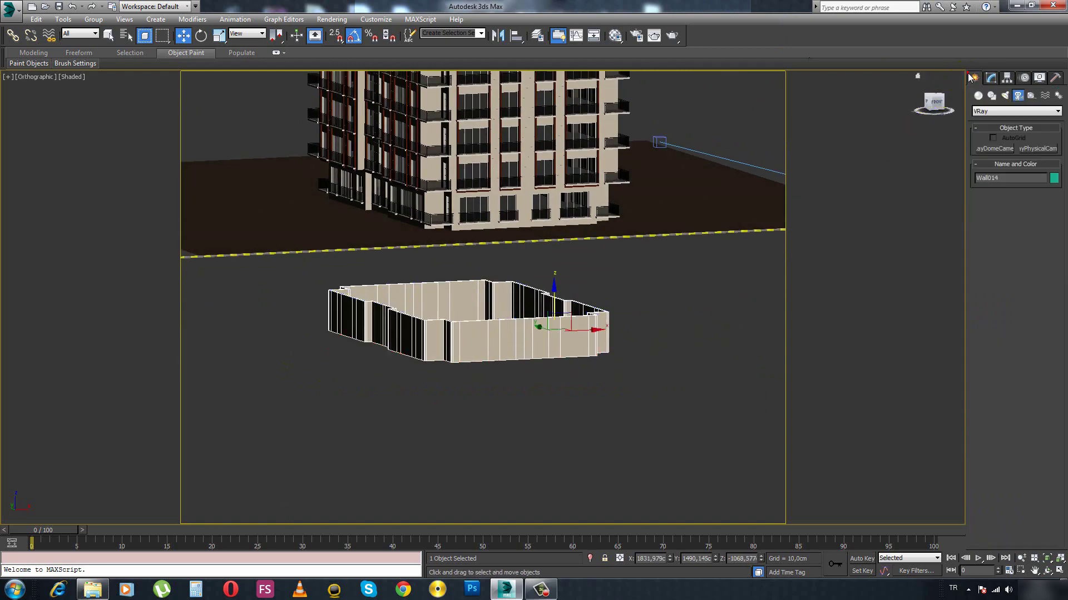
key(Delete)
scroll(417, 267, down, 2)
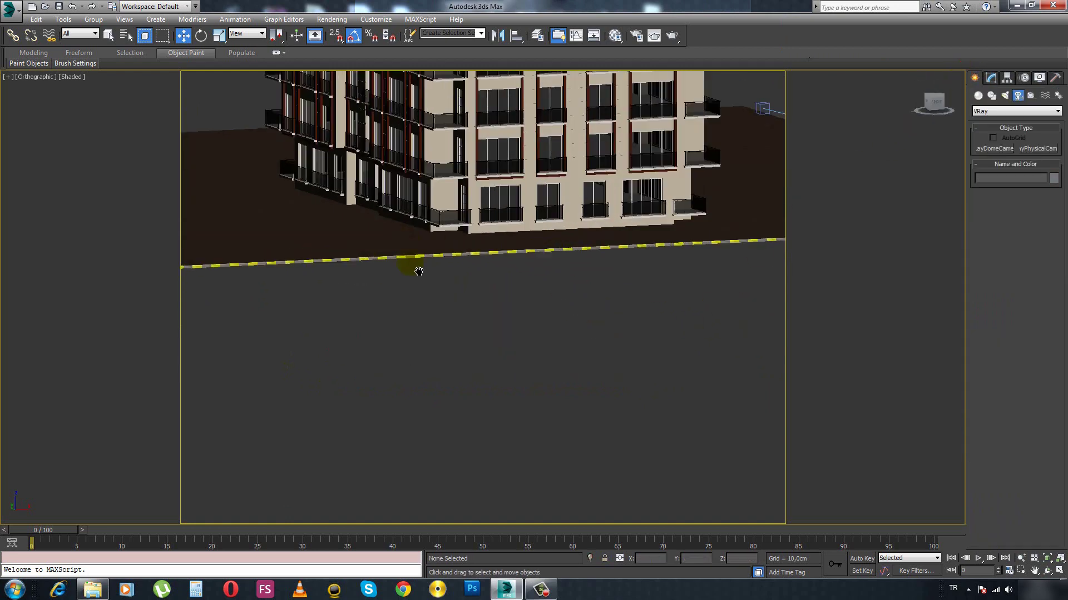
scroll(476, 231, down, 3)
scroll(477, 231, down, 3)
scroll(474, 173, down, 1)
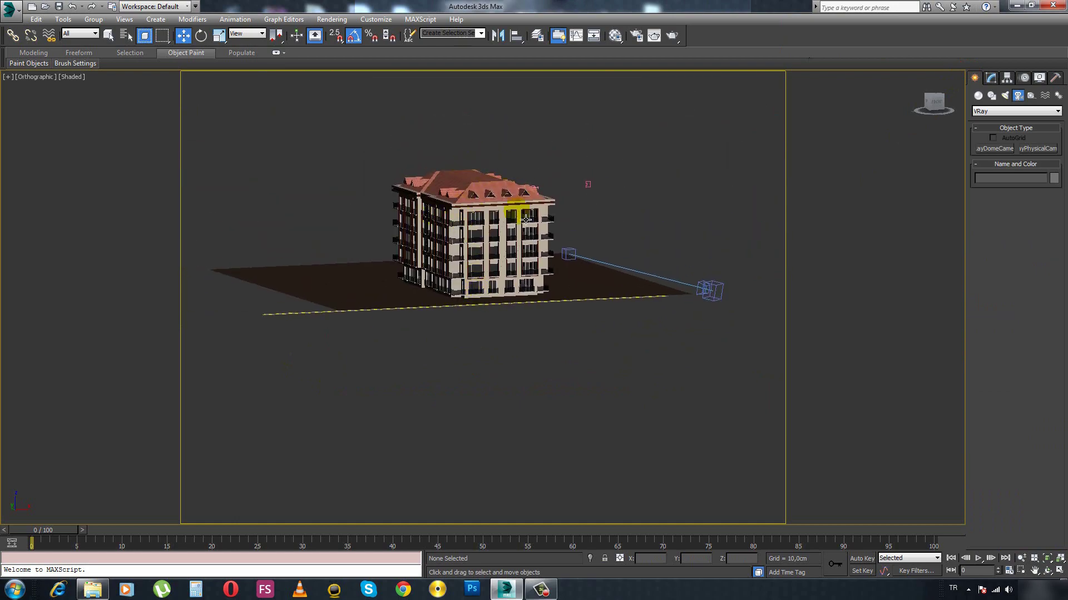
scroll(503, 290, up, 3)
scroll(495, 300, up, 3)
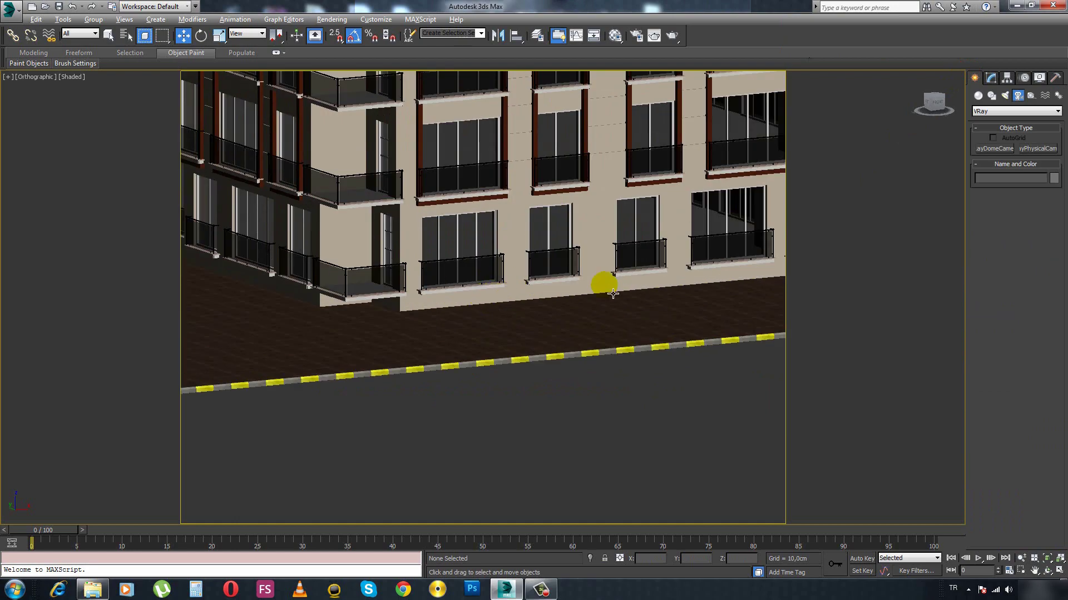
mouse_move(607, 281)
alt+middle_down()
mouse_move(496, 293)
mouse_move(687, 307)
mouse_move(389, 306)
alt+middle_up()
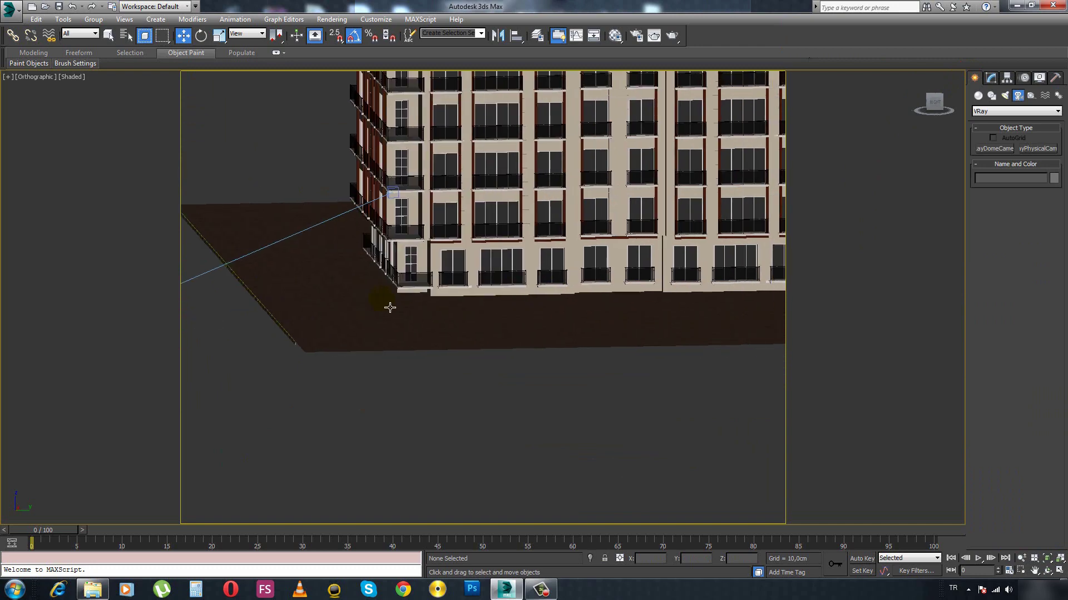
key(c)
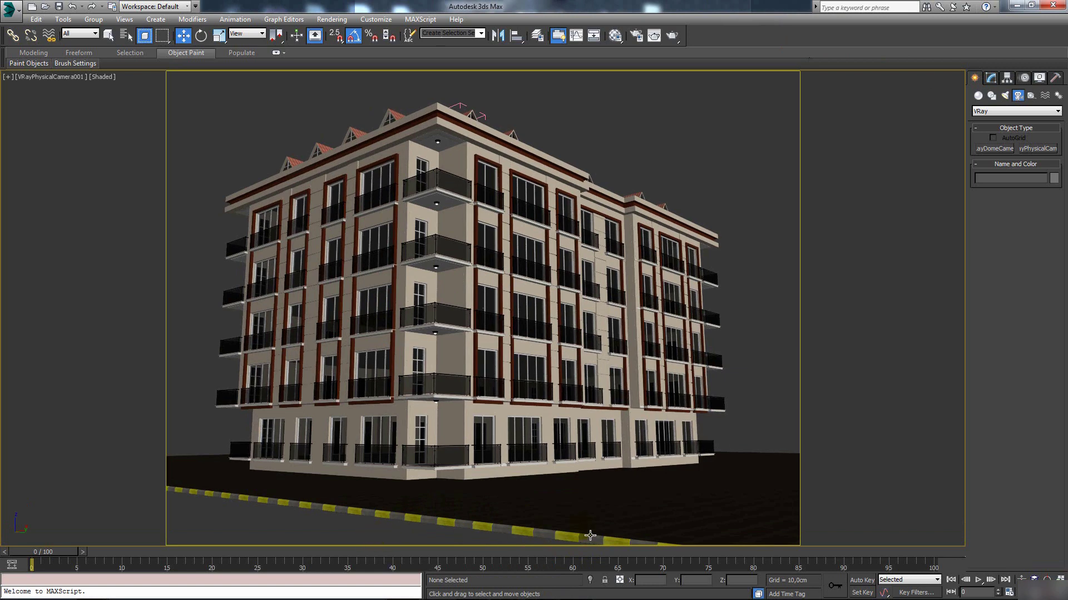
In Top view, draw a standard Plane primitive along the site's front edge.
key(t)
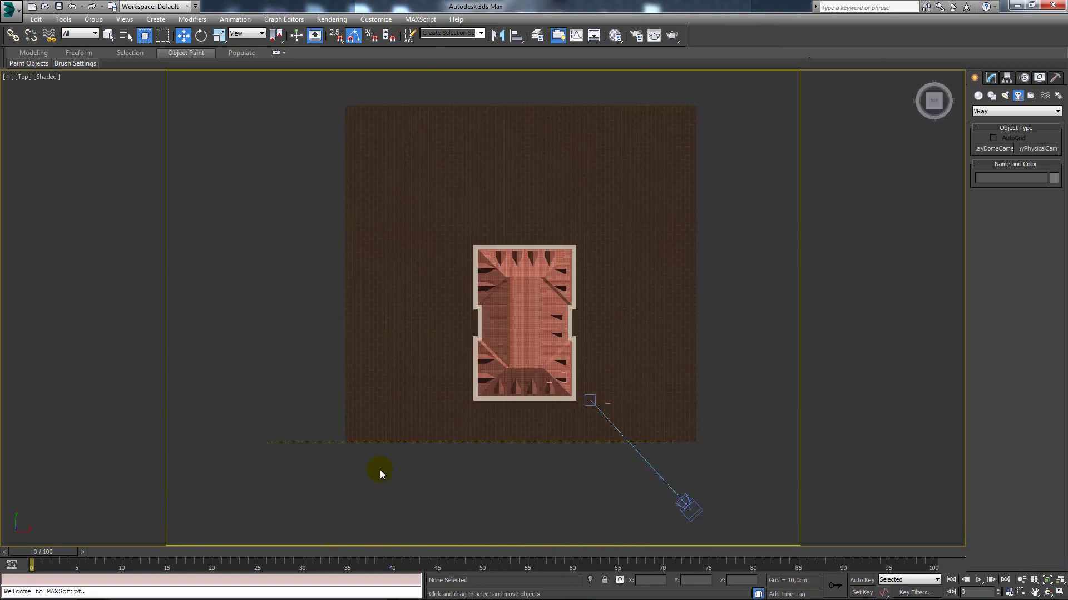
middle_drag(379, 471, 386, 422)
scroll(467, 343, up, 2)
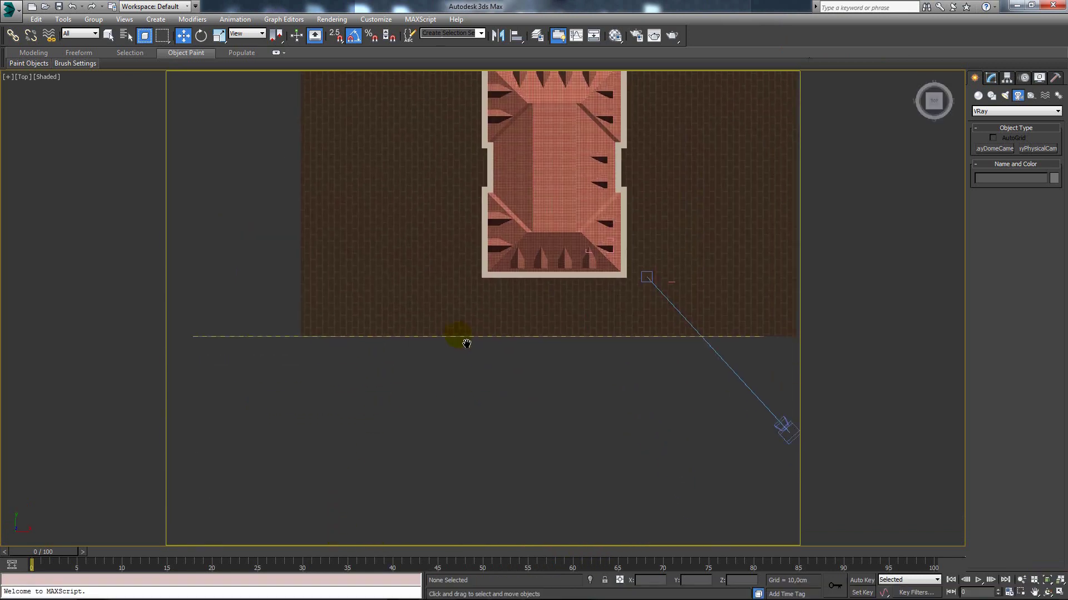
click(979, 97)
click(985, 112)
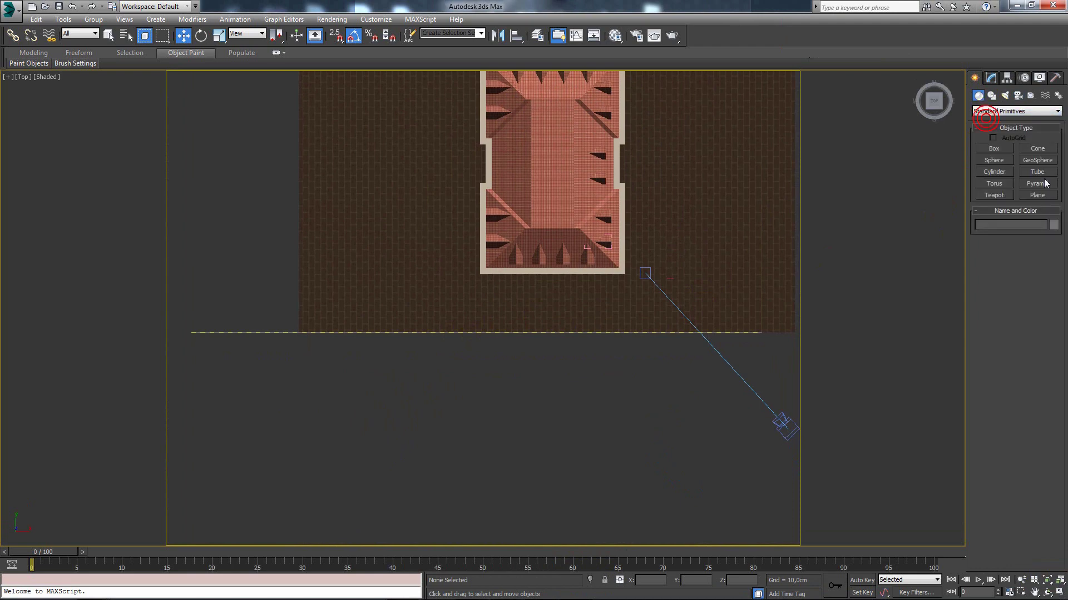
click(1037, 195)
middle_drag(661, 321, 606, 317)
scroll(607, 316, down, 2)
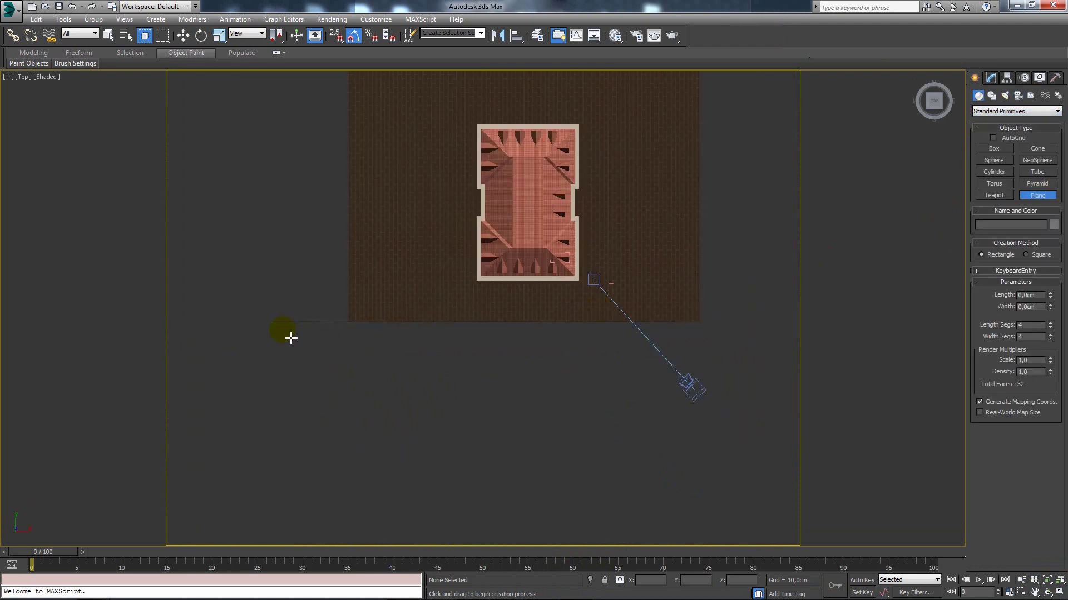
mouse_move(271, 322)
mouse_down()
mouse_move(722, 382)
mouse_move(712, 355)
mouse_up()
right_click(711, 355)
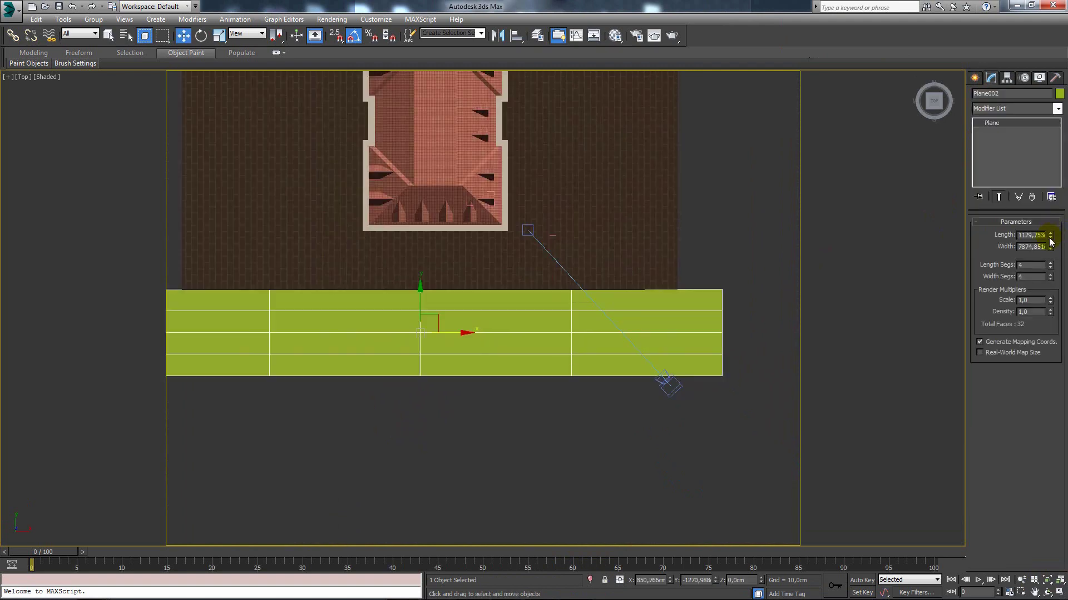
Lengthen Plane002 to about 847 by 7875 cm and nudge it against the paving edge.
drag(1049, 239, 1062, 267)
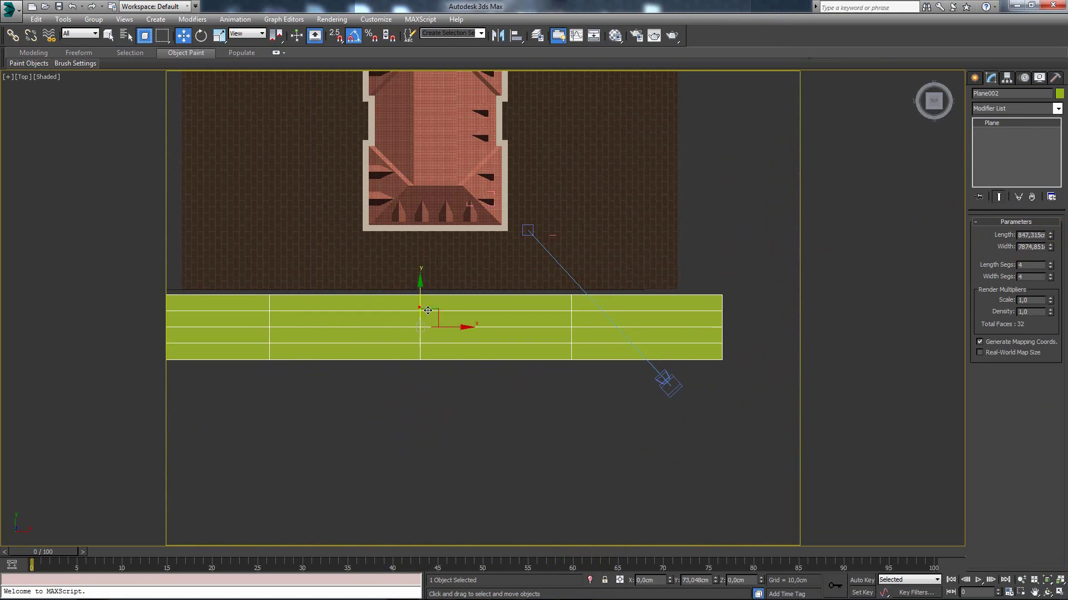
scroll(433, 318, up, 3)
scroll(439, 323, up, 5)
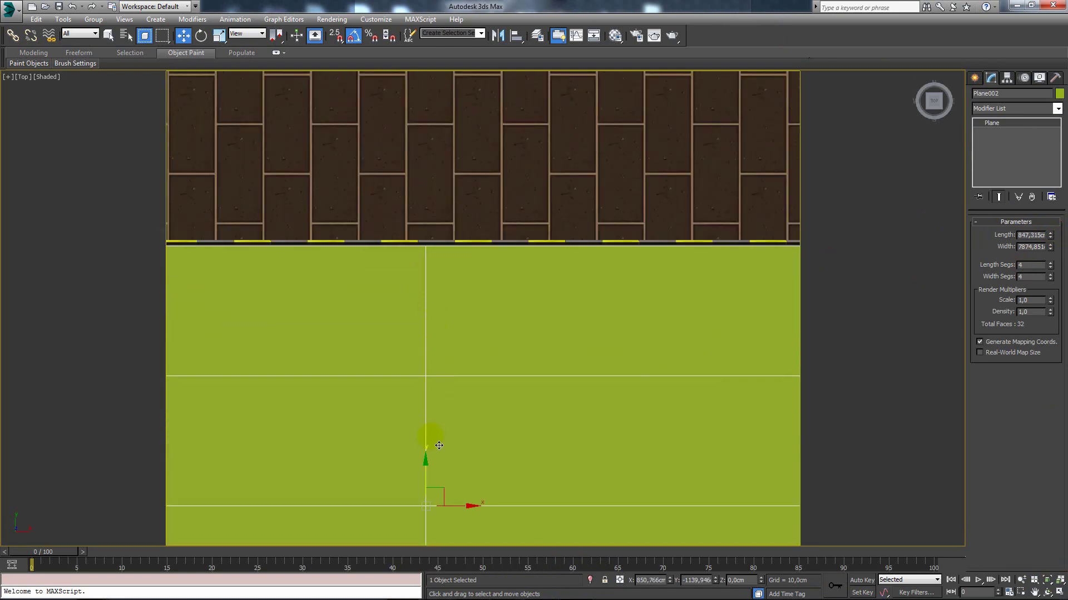
drag(439, 445, 434, 468)
scroll(440, 453, down, 4)
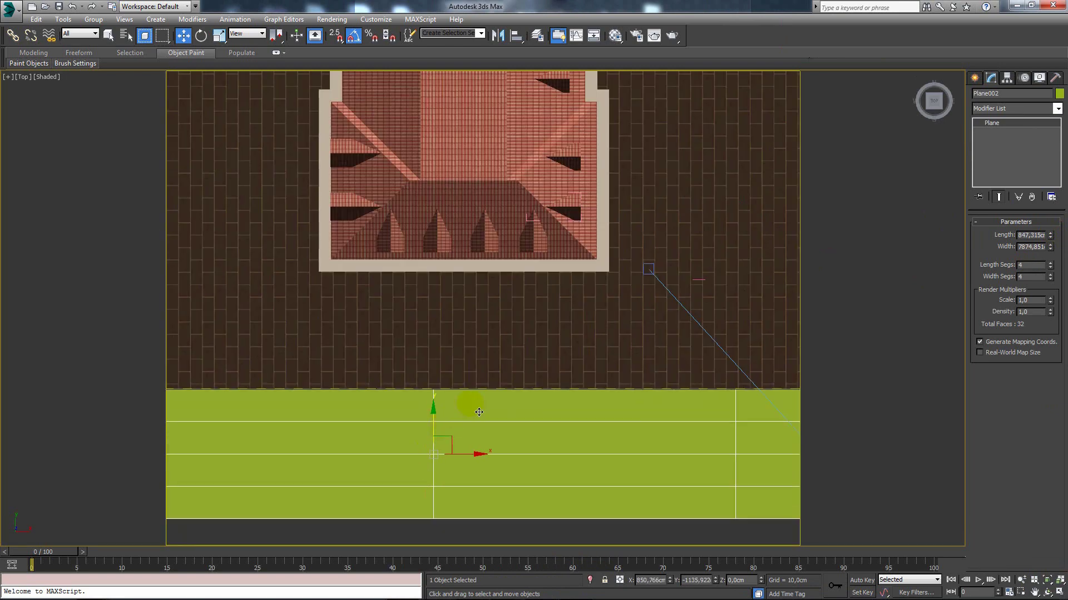
middle_drag(469, 405, 443, 358)
Create a new VRayMtl named 'yol' in an unused Material Editor slot.
key(m)
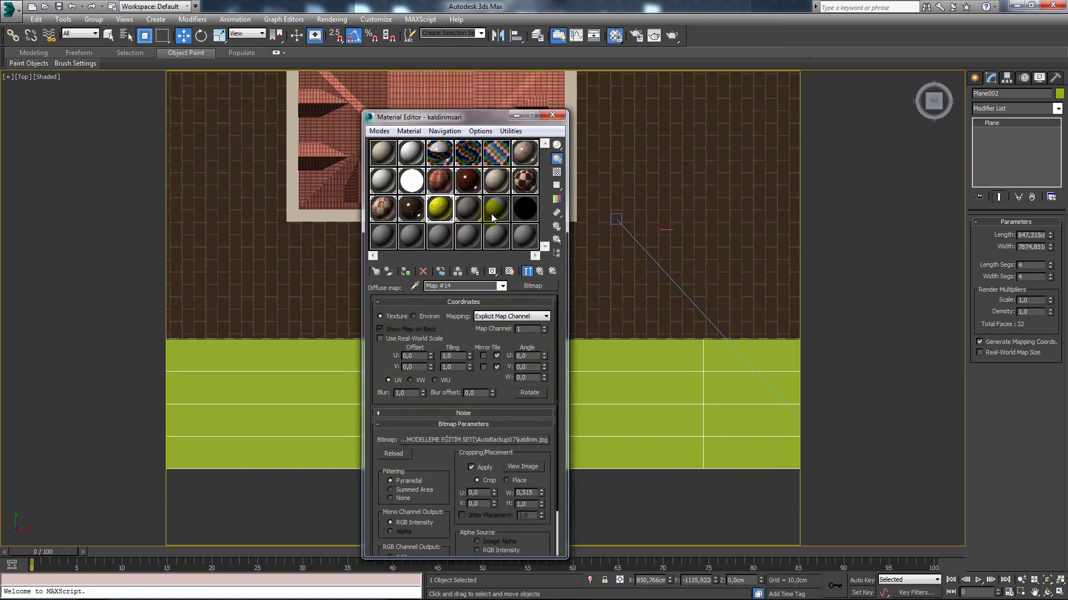
click(493, 211)
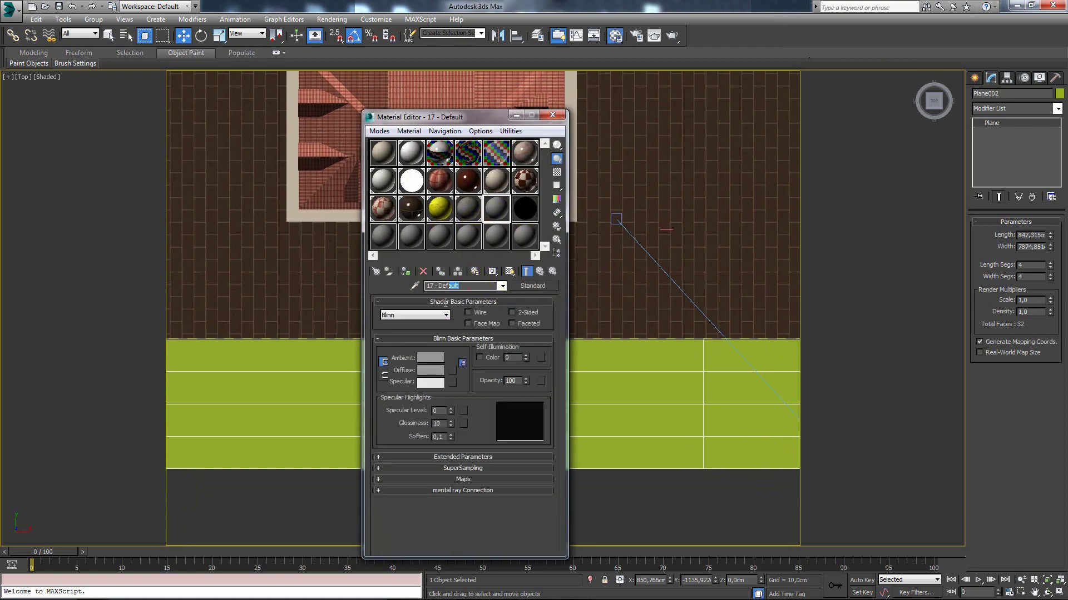
key(BackSpace)
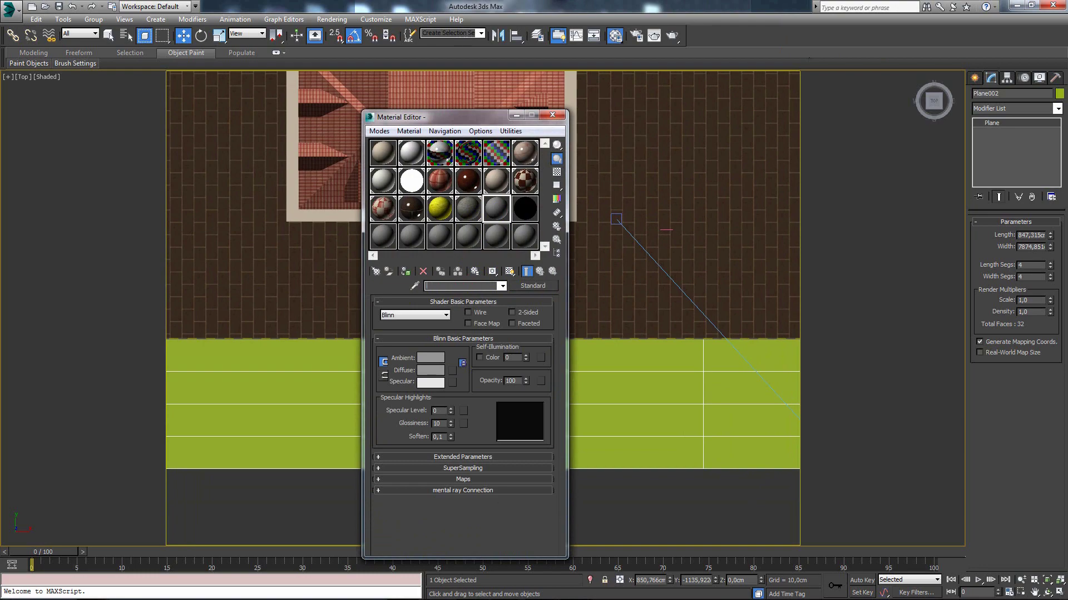
text(yol)
click(532, 290)
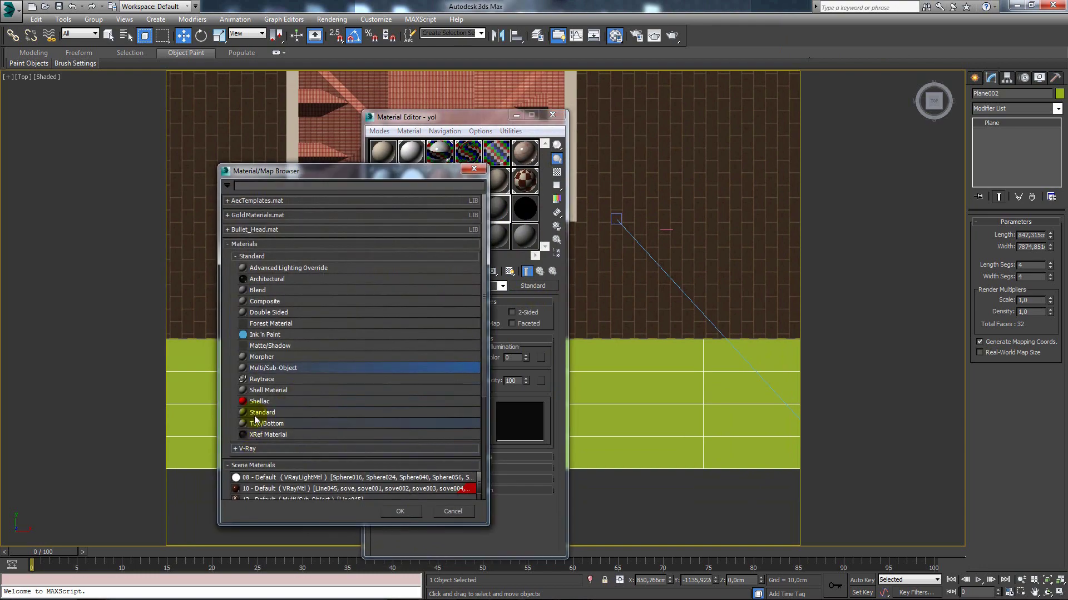
click(248, 448)
scroll(275, 472, down, 3)
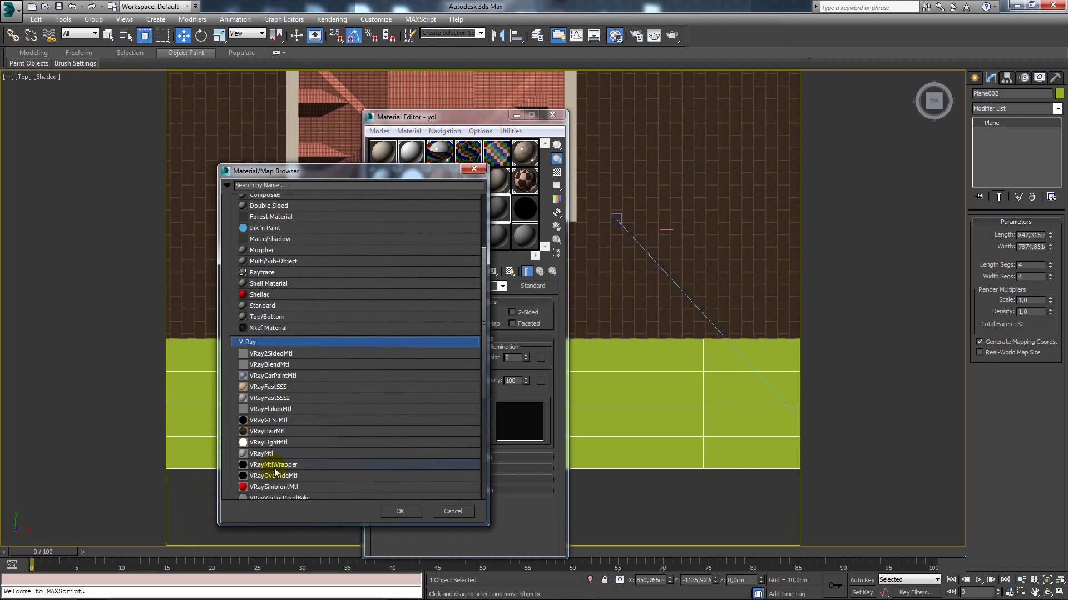
double_click(273, 453)
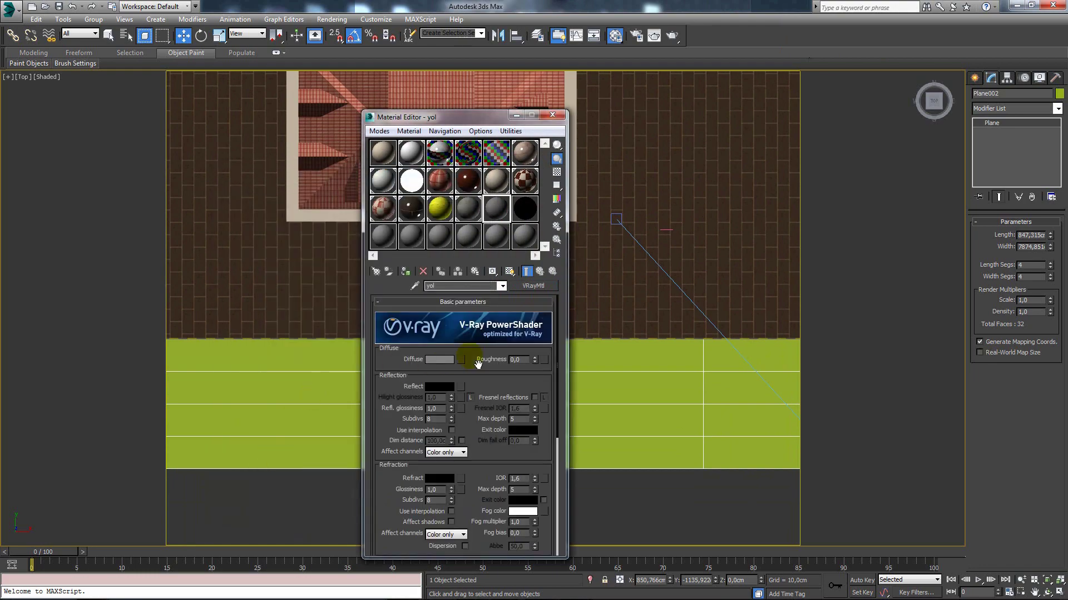
Load the Roads0059_4_S2 image from Explorer into the yol material's Diffuse map.
key(alt+Tab)
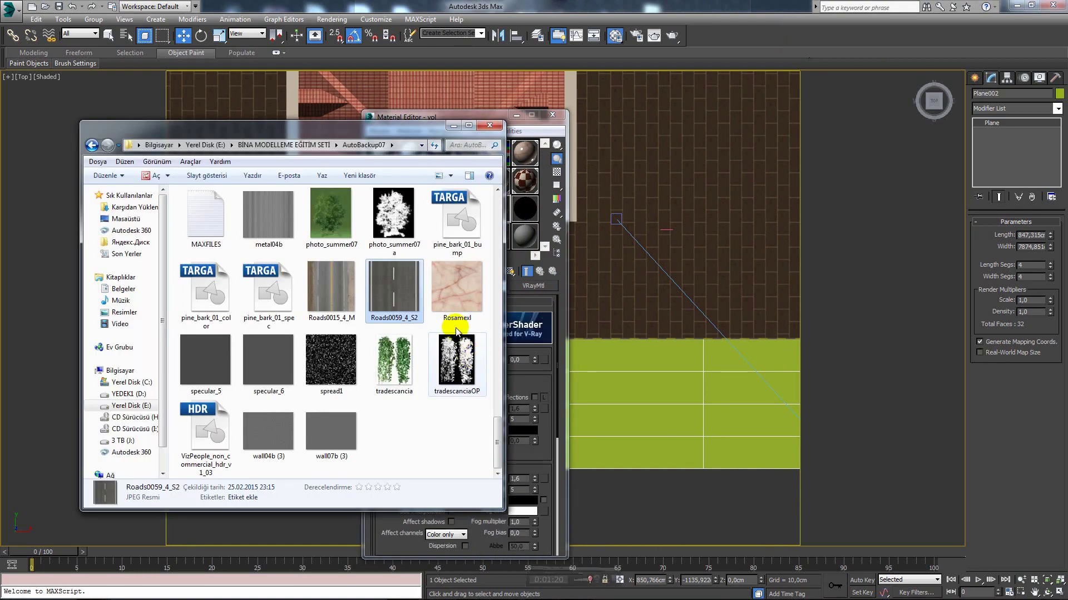
drag(390, 95, 203, 115)
double_click(273, 256)
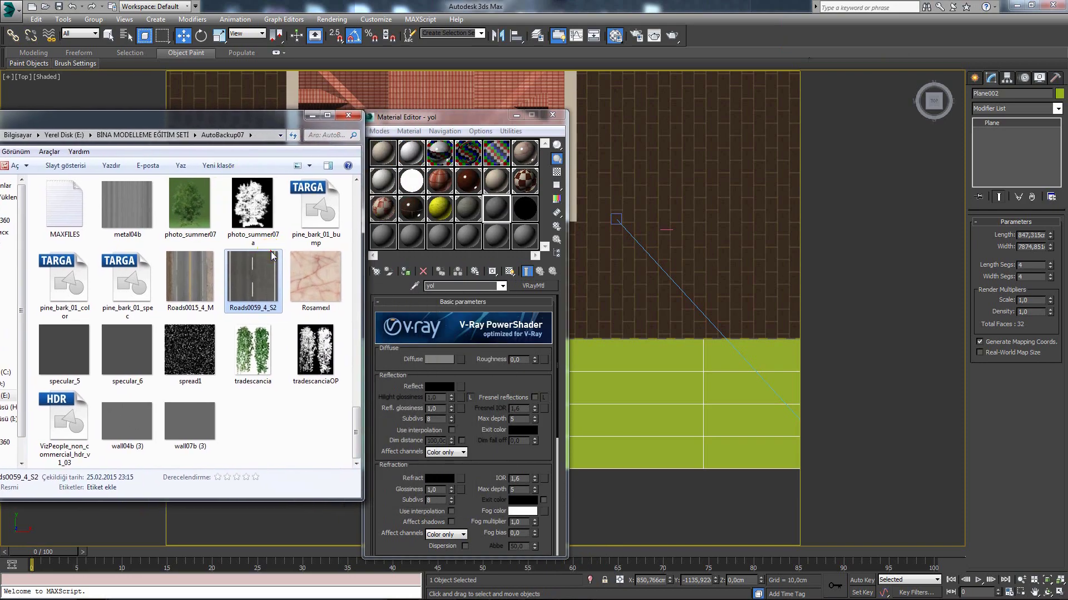
click(1055, 5)
drag(252, 278, 461, 361)
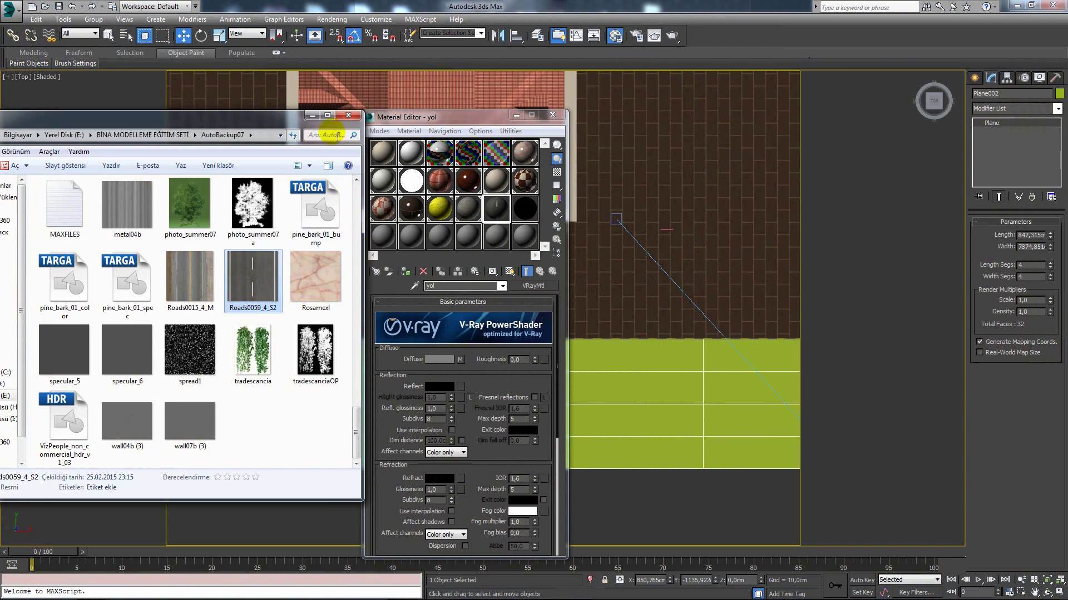
Apply the yol material to Plane002 and show it shaded in the viewport.
click(312, 115)
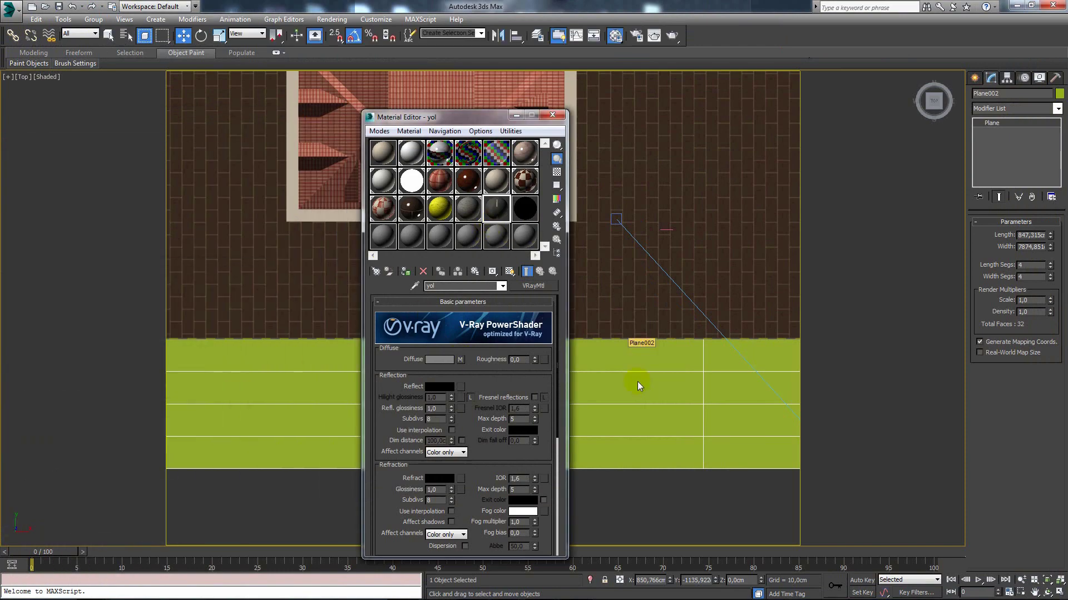
drag(526, 233, 638, 382)
click(510, 271)
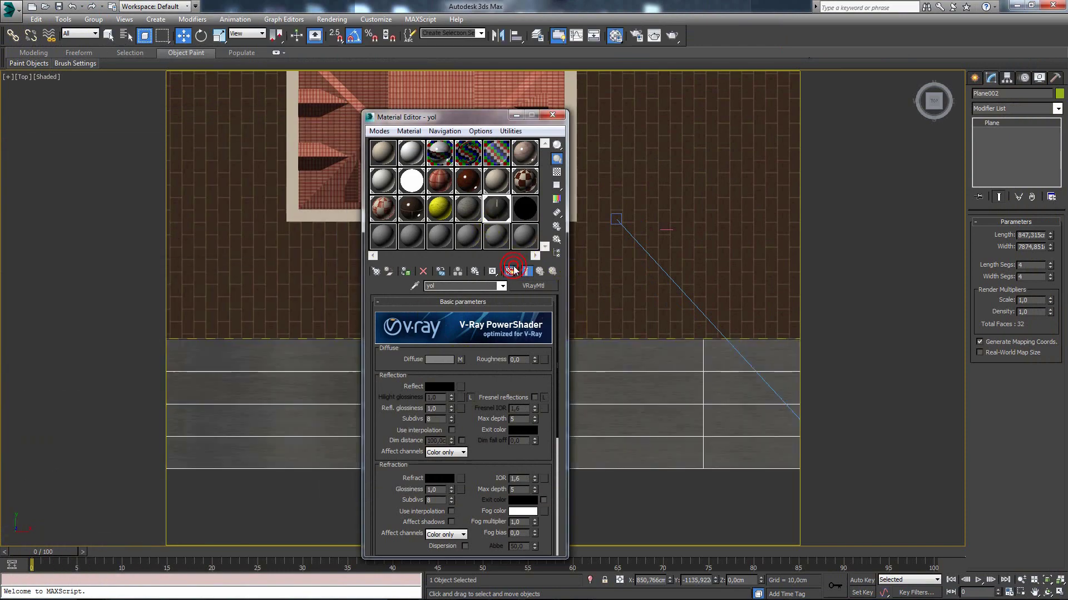
click(516, 115)
middle_drag(552, 398, 549, 397)
Add a UVW Map modifier to Plane002 and select its Gizmo.
scroll(549, 398, down, 4)
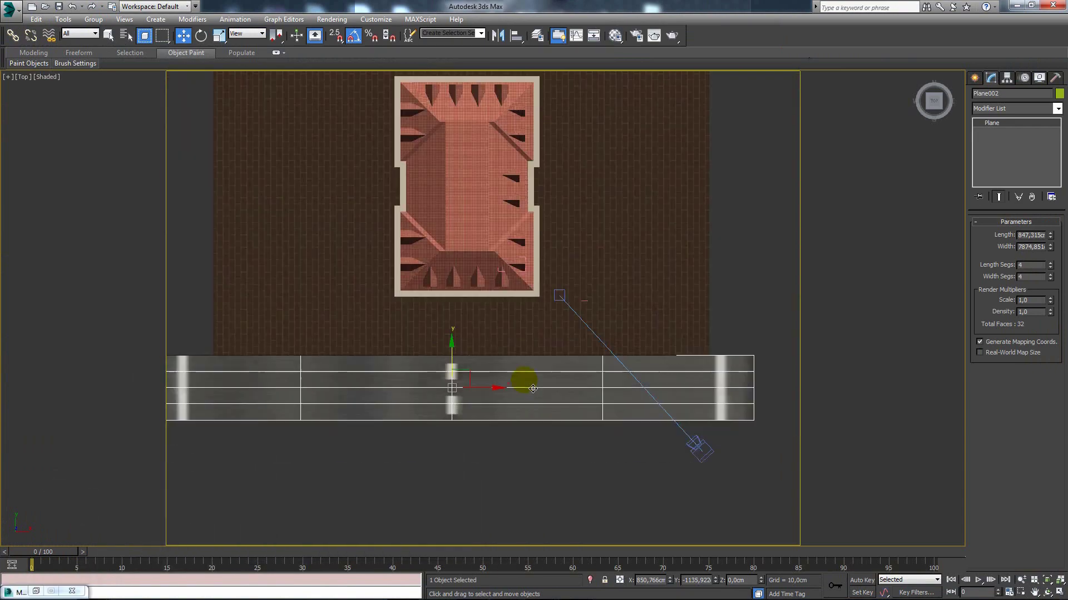
click(1058, 108)
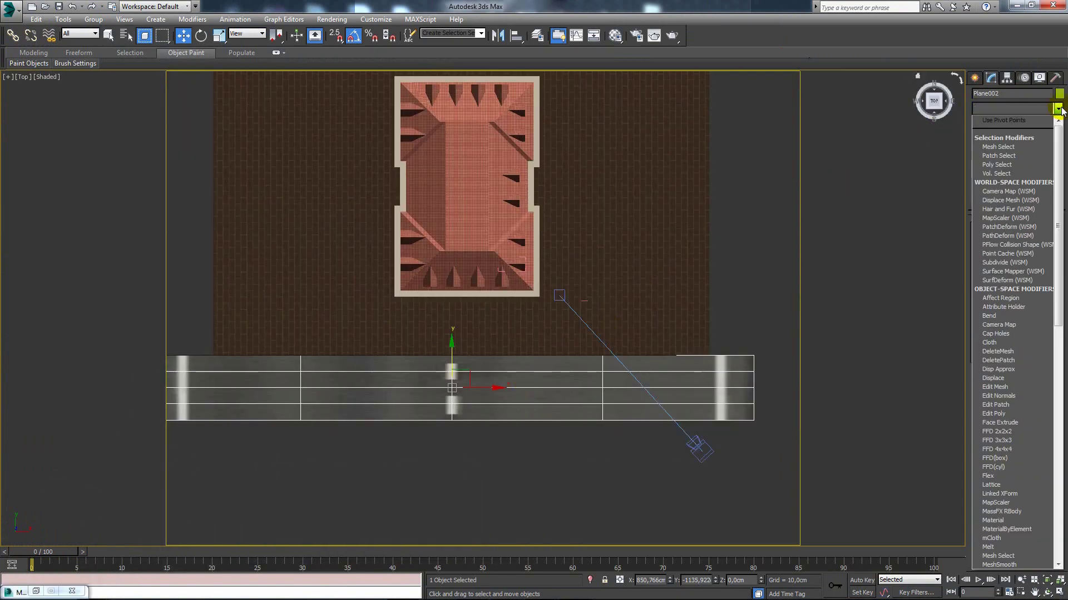
scroll(1012, 445, down, 10)
click(1012, 468)
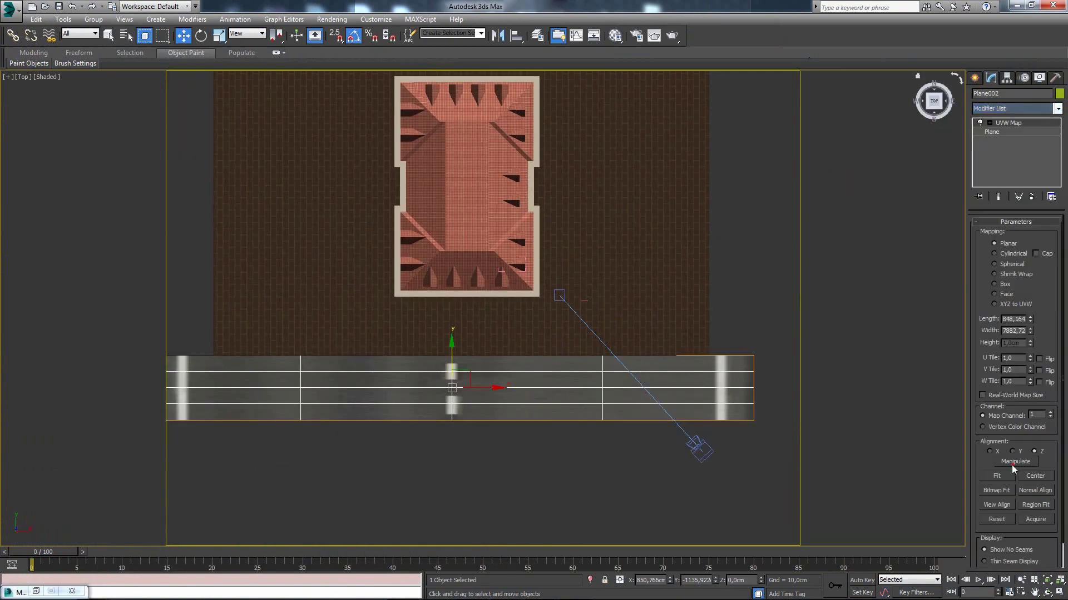
scroll(604, 438, down, 2)
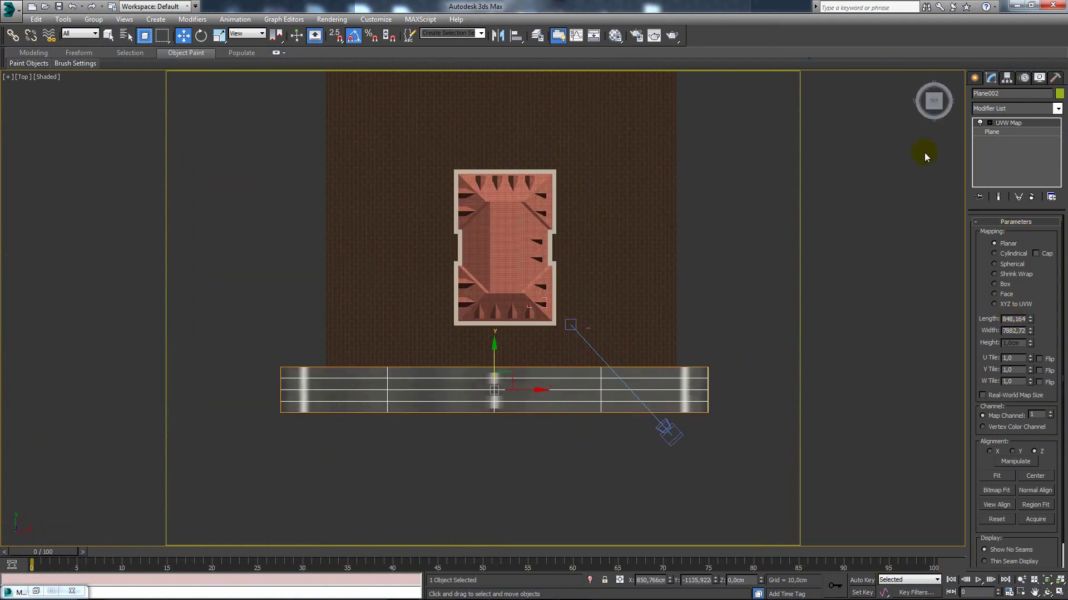
click(989, 122)
Rotate the UVW Map gizmo -90° with Angle Snap so the lanes run lengthwise.
scroll(478, 389, up, 3)
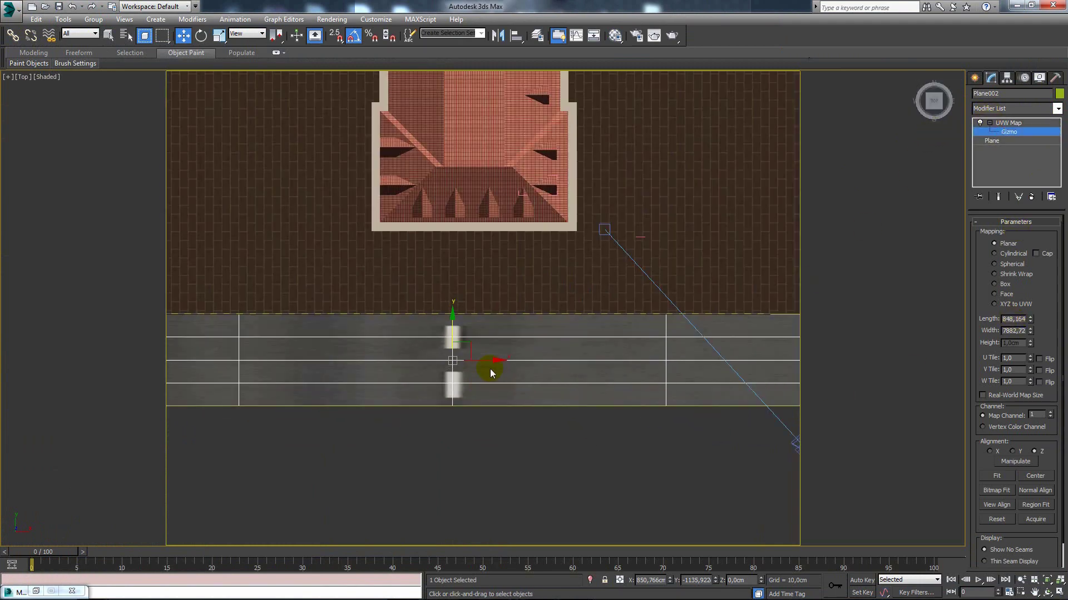
scroll(489, 369, down, 1)
scroll(459, 375, up, 1)
key(e)
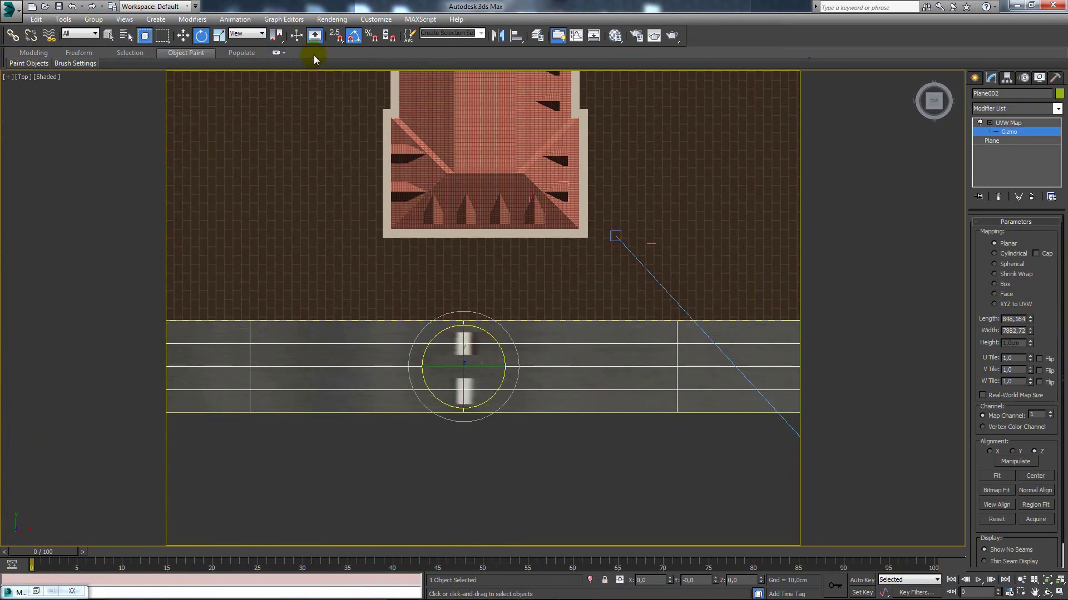
click(353, 37)
drag(508, 356, 545, 389)
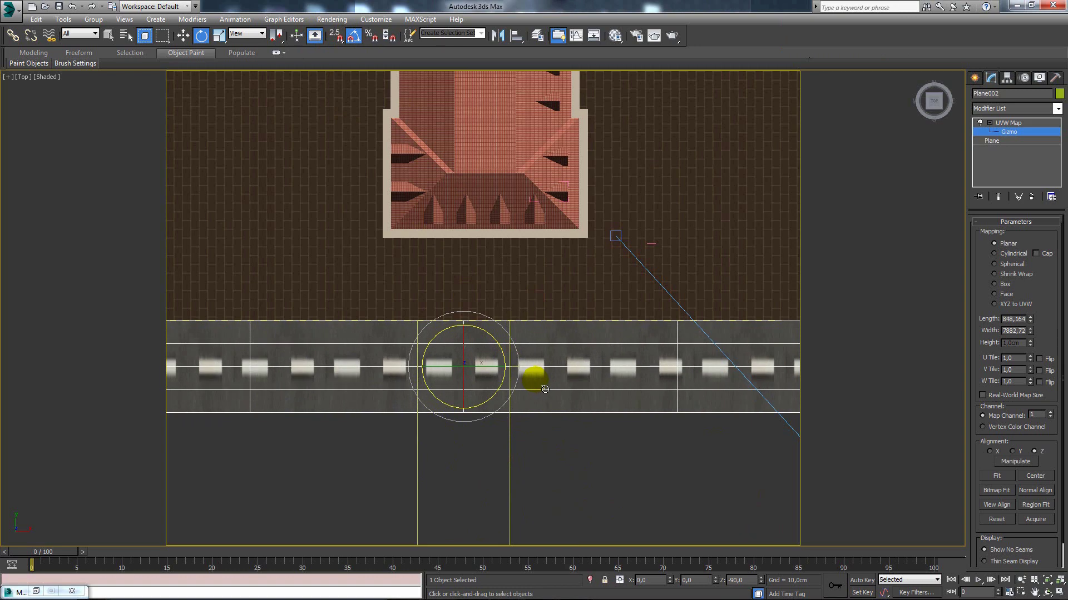
Set the UVW Map to Box mapping and raise V Tile to 4.71.
scroll(542, 391, down, 2)
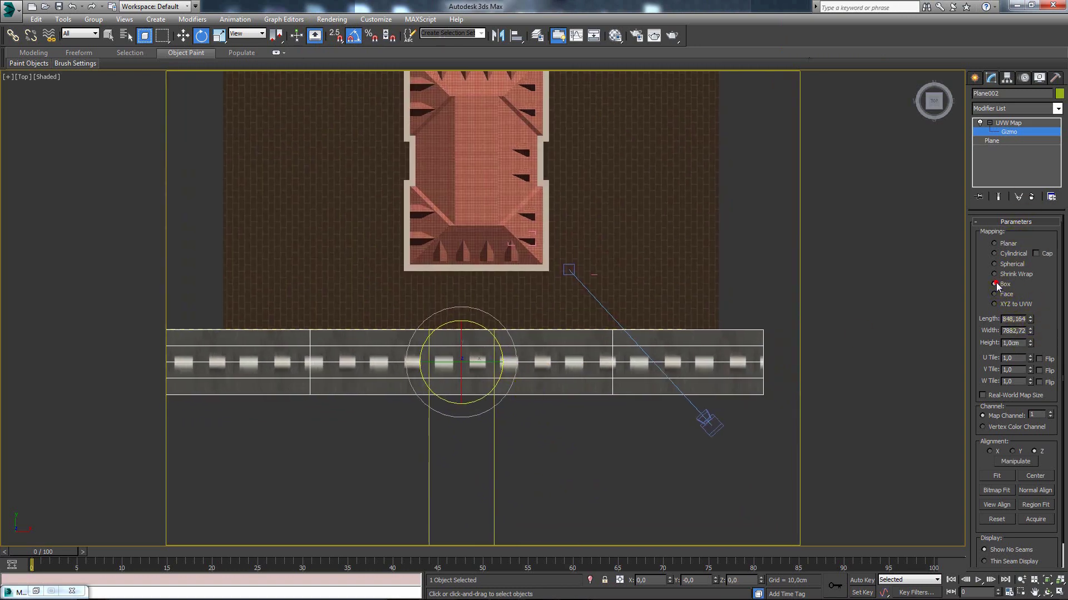
click(1009, 476)
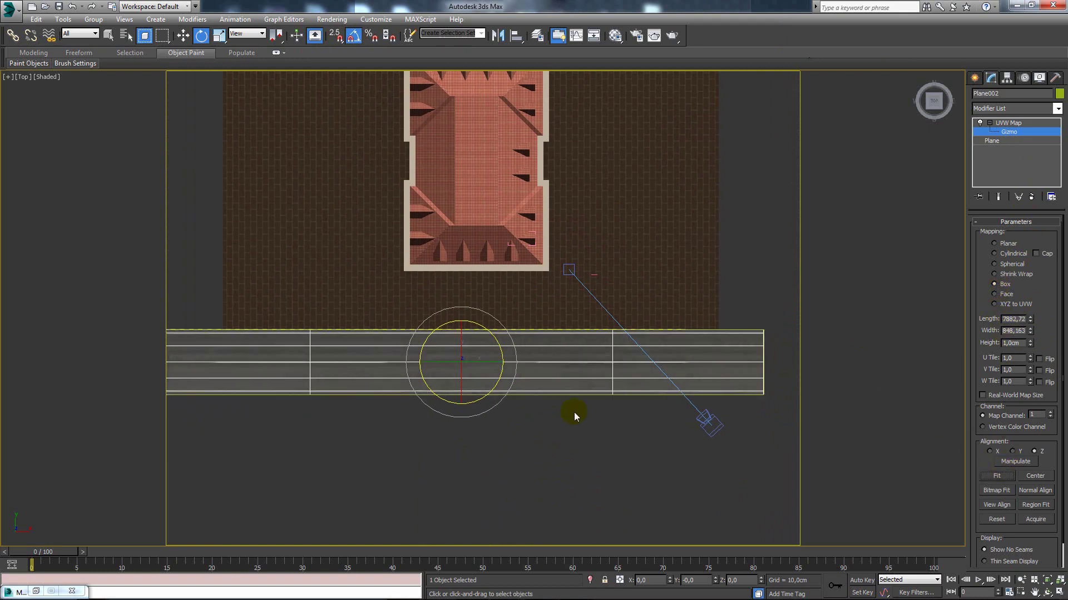
middle_drag(574, 416, 635, 472)
drag(1030, 371, 1018, 289)
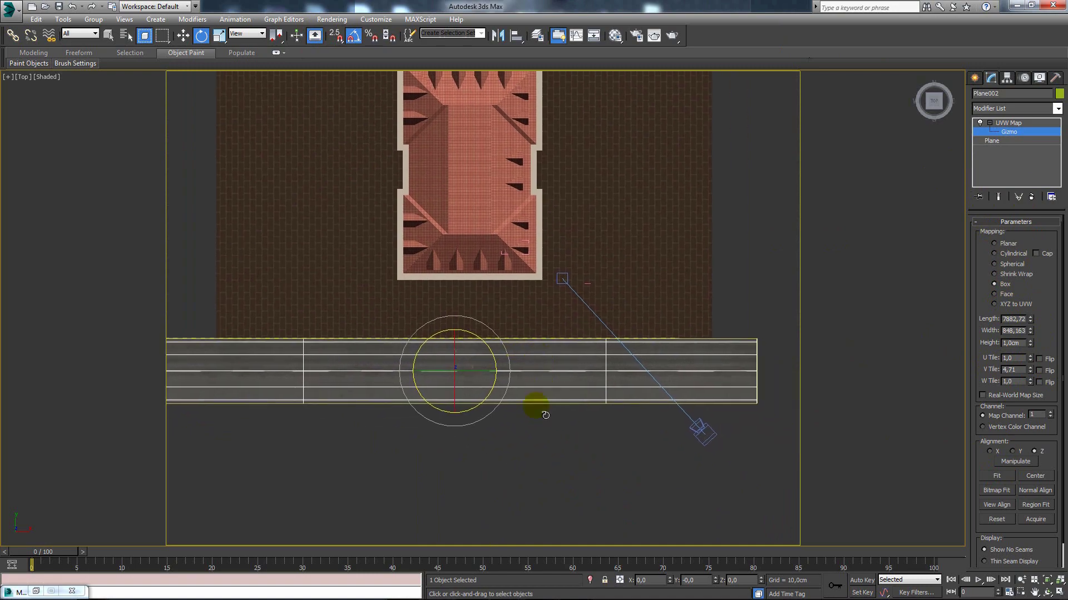
scroll(534, 400, up, 5)
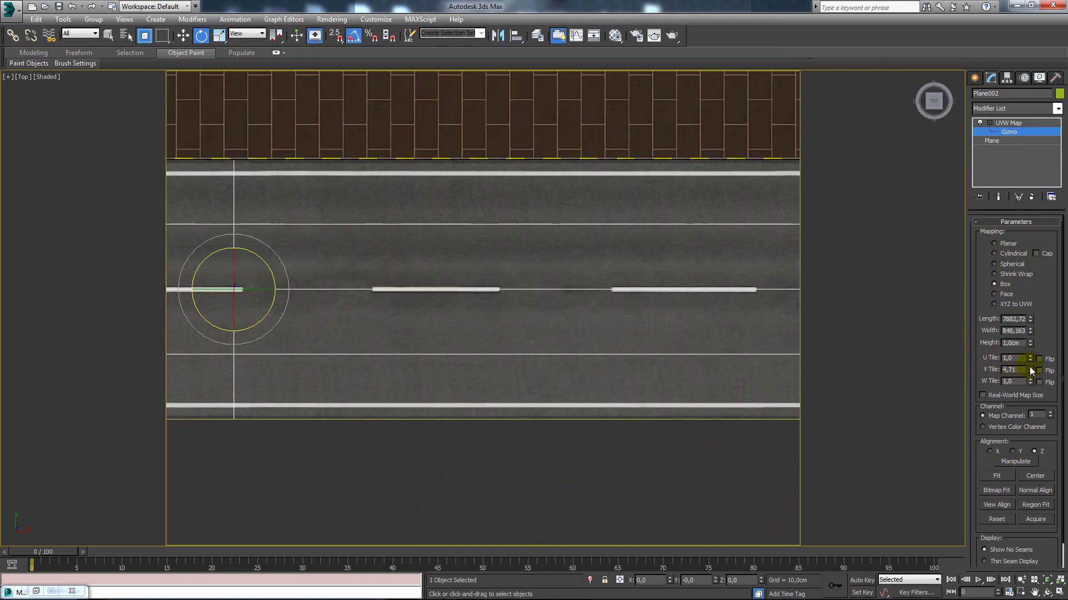
drag(1031, 371, 1030, 344)
Pick the Tape measuring helper from Create > Helpers.
click(971, 79)
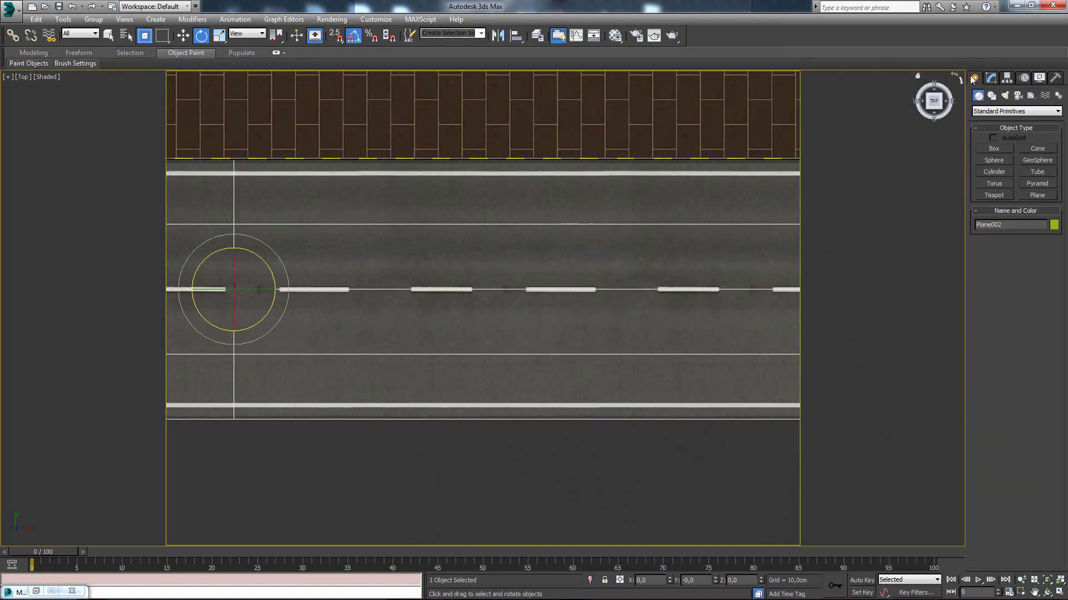
click(1030, 95)
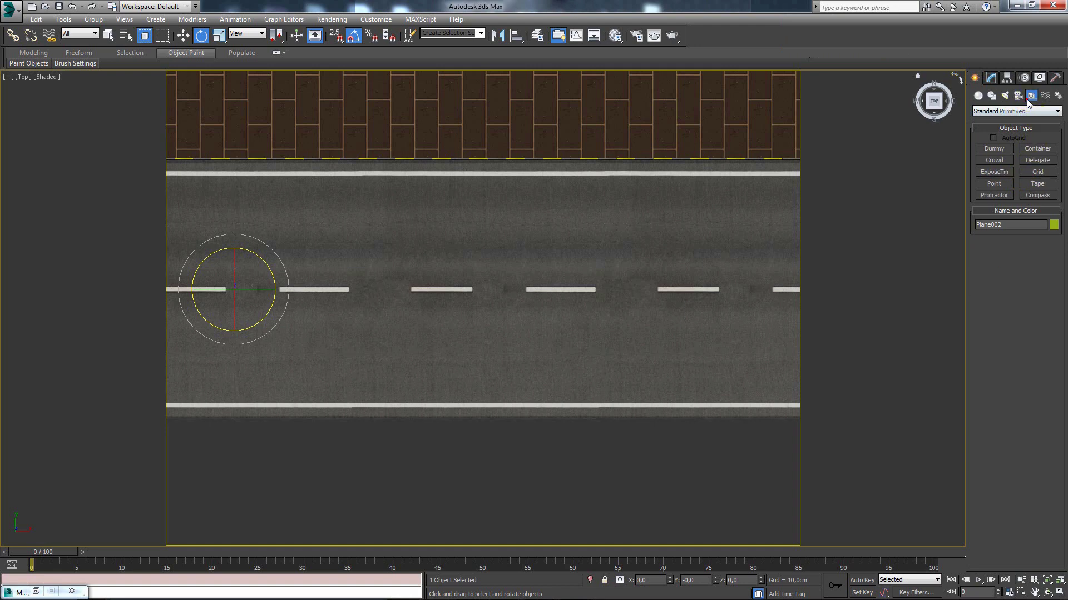
click(1044, 185)
scroll(479, 305, up, 1)
scroll(481, 208, up, 2)
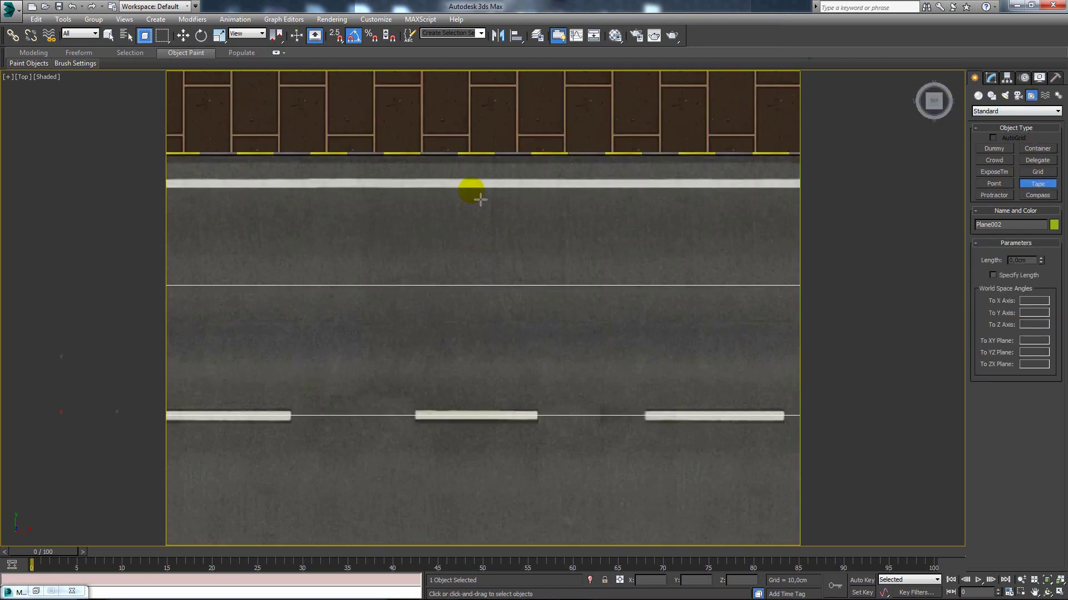
Draw a tape from the top lane line down across the lane, about 283 cm.
drag(480, 199, 479, 379)
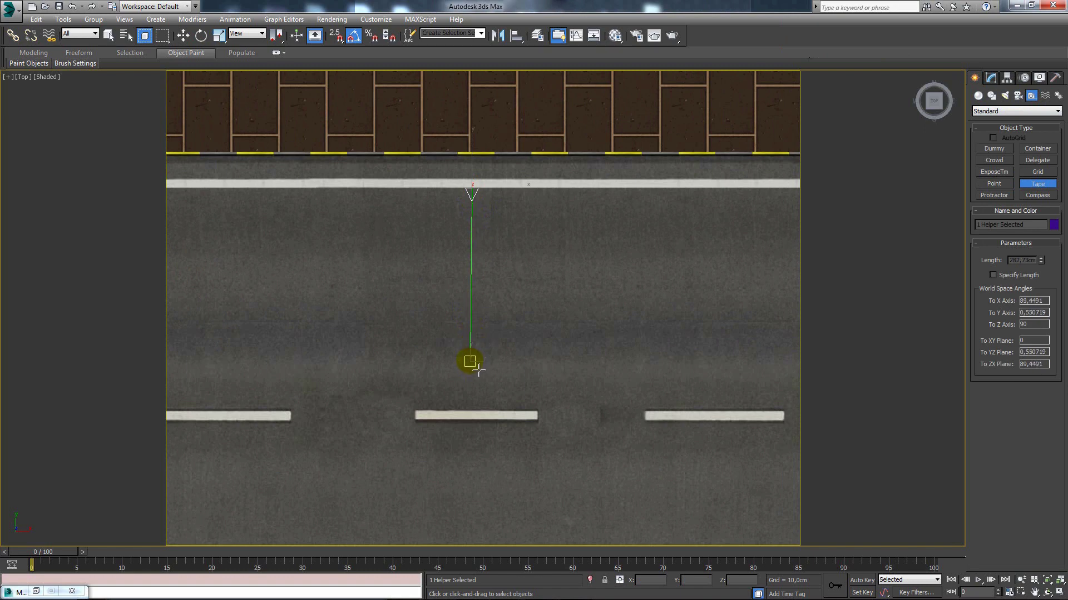
drag(479, 370, 482, 372)
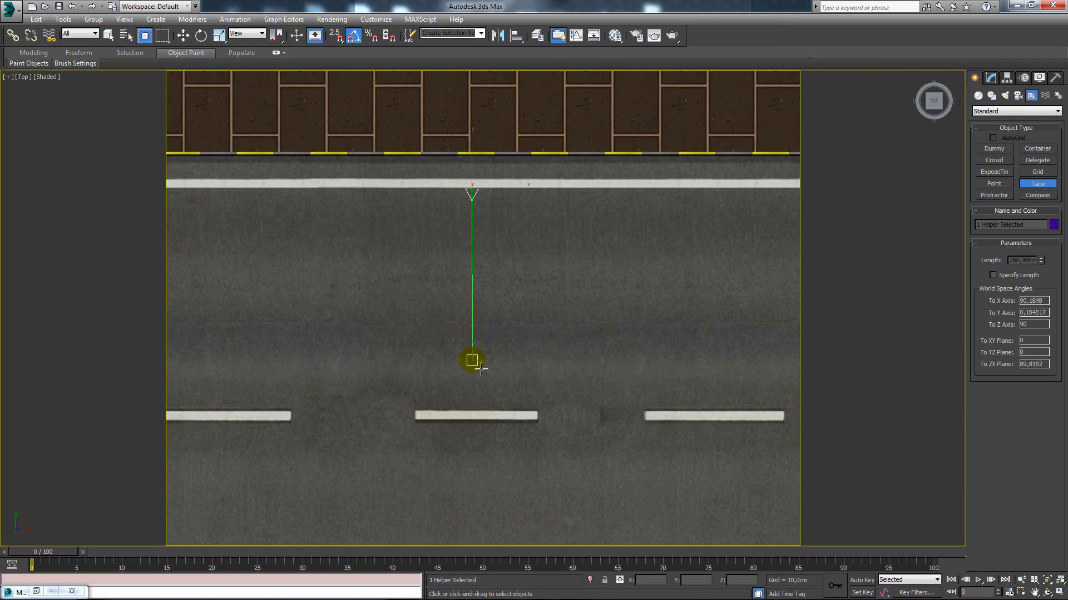
Finish the tape and reselect Plane002's UVW Map settings.
key(e)
scroll(475, 383, down, 5)
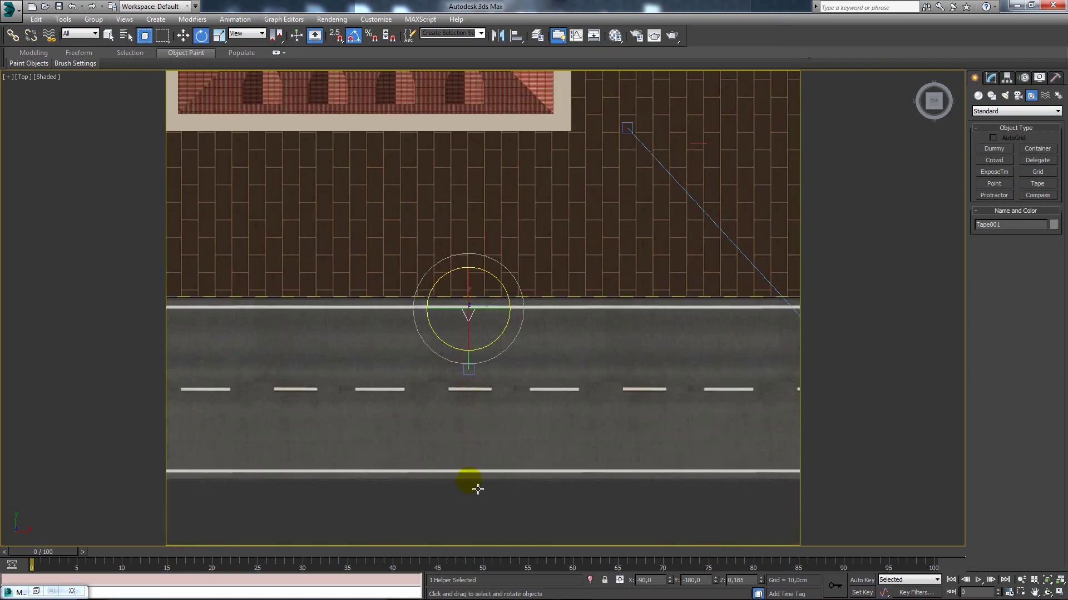
click(480, 446)
click(987, 80)
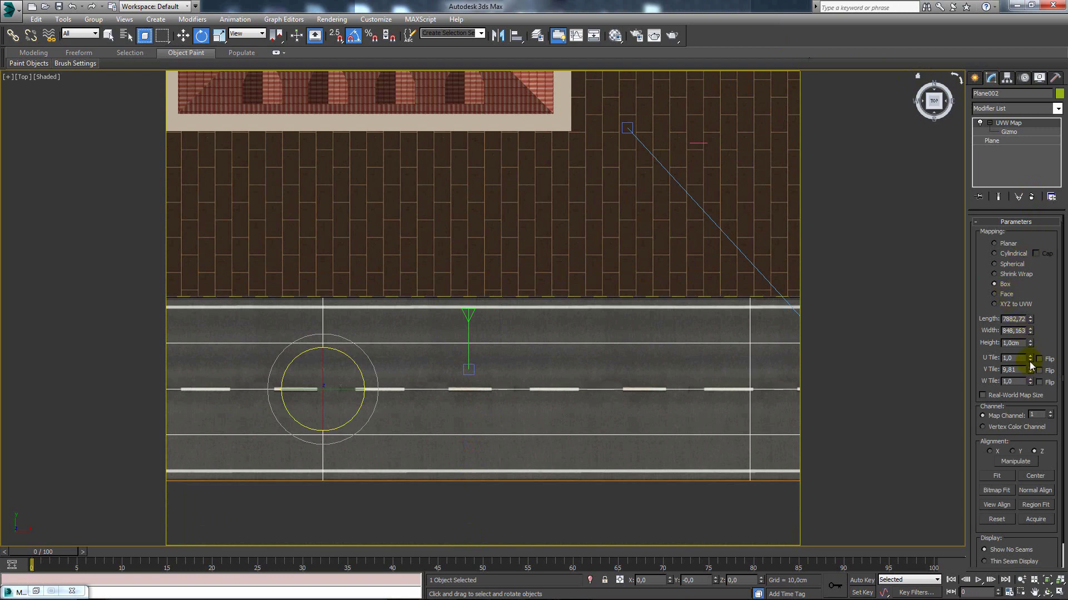
Fine-tune the road's UVW Map U Tile to 1,24.
drag(1030, 359, 1030, 347)
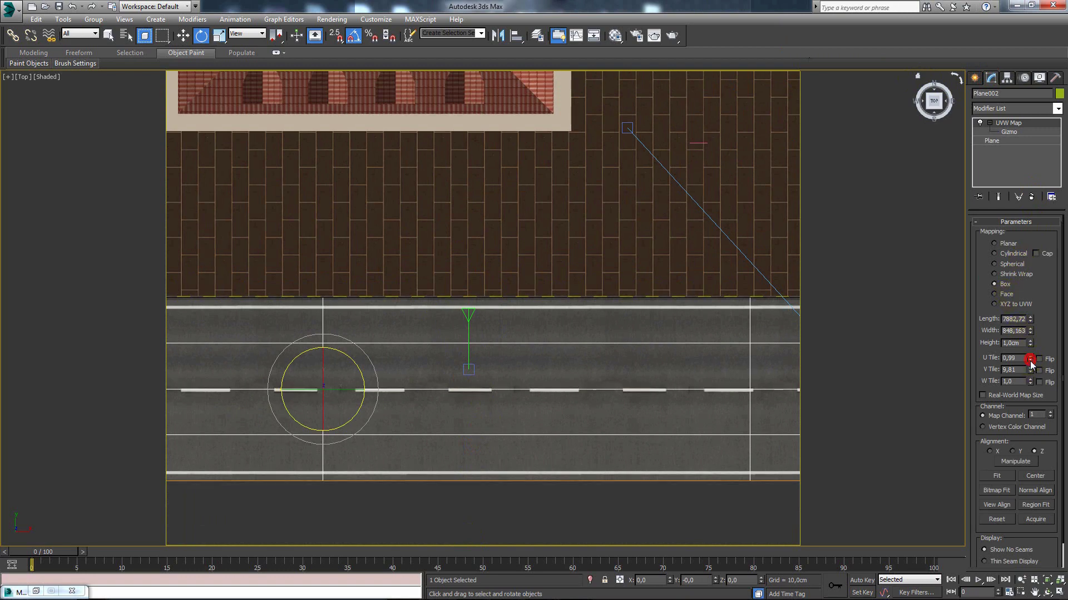
scroll(484, 394, up, 2)
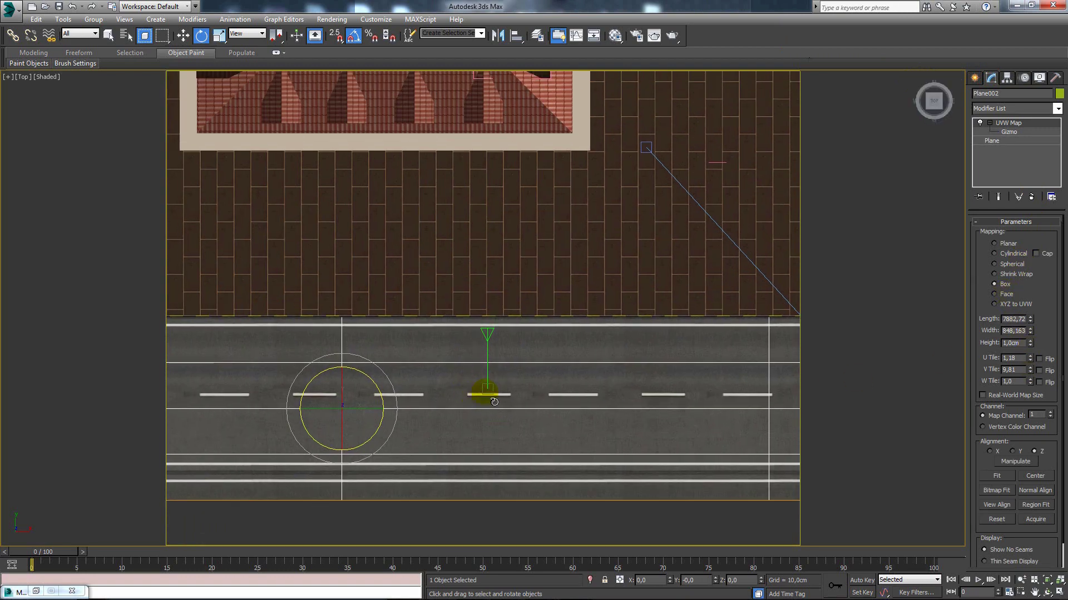
scroll(484, 341, up, 2)
scroll(500, 357, up, 2)
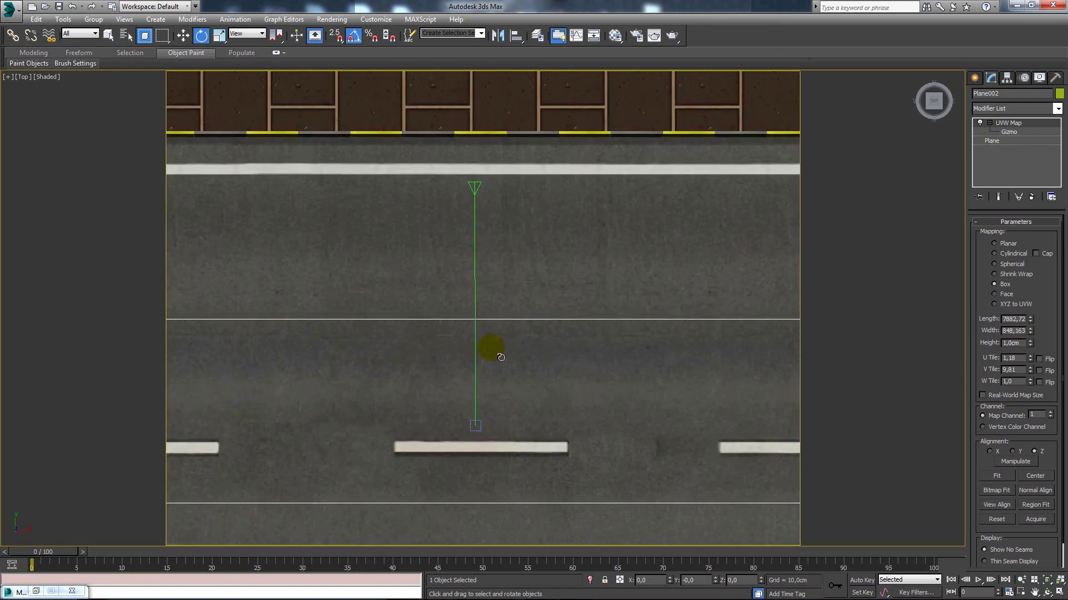
click(1030, 360)
click(1031, 356)
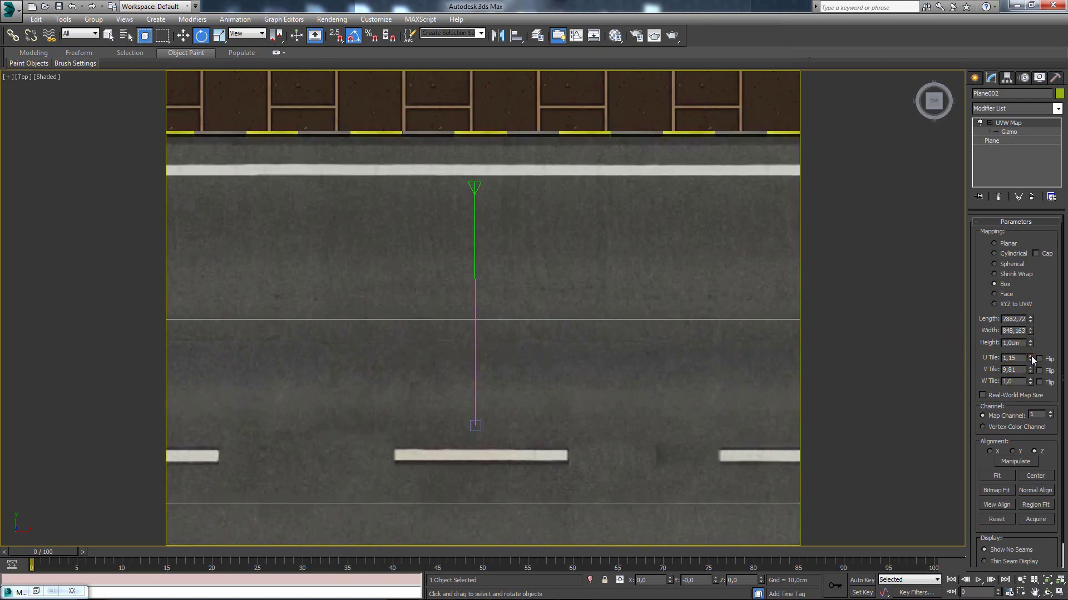
click(1031, 357)
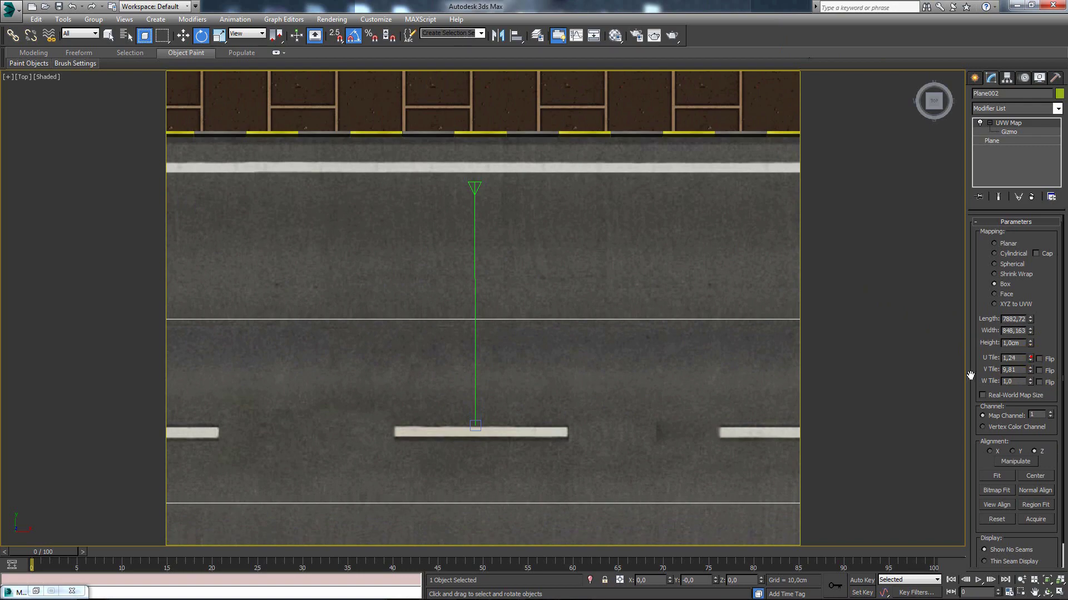
Raise the V Tile to 11.37, then return to Move with the Top view in wireframe.
middle_drag(665, 366, 625, 305)
scroll(633, 319, down, 5)
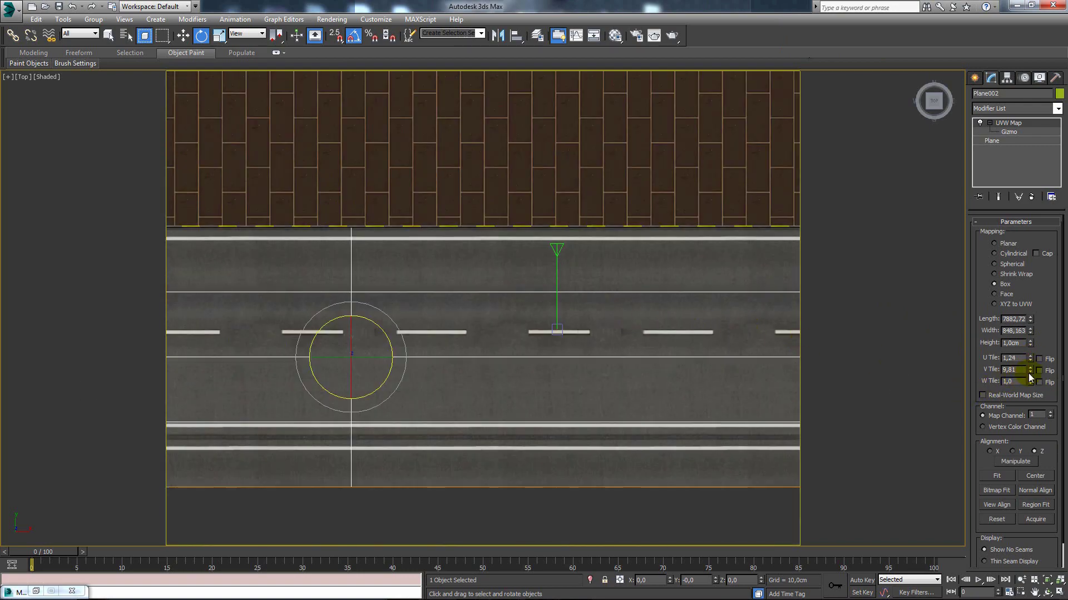
drag(1029, 372, 1017, 293)
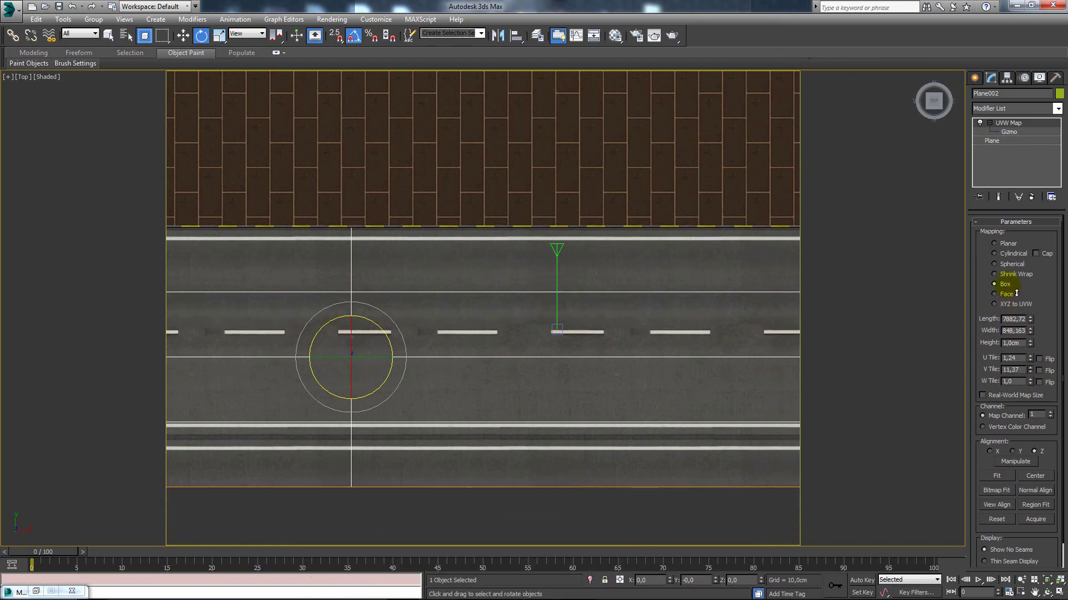
scroll(548, 382, down, 3)
scroll(488, 450, up, 1)
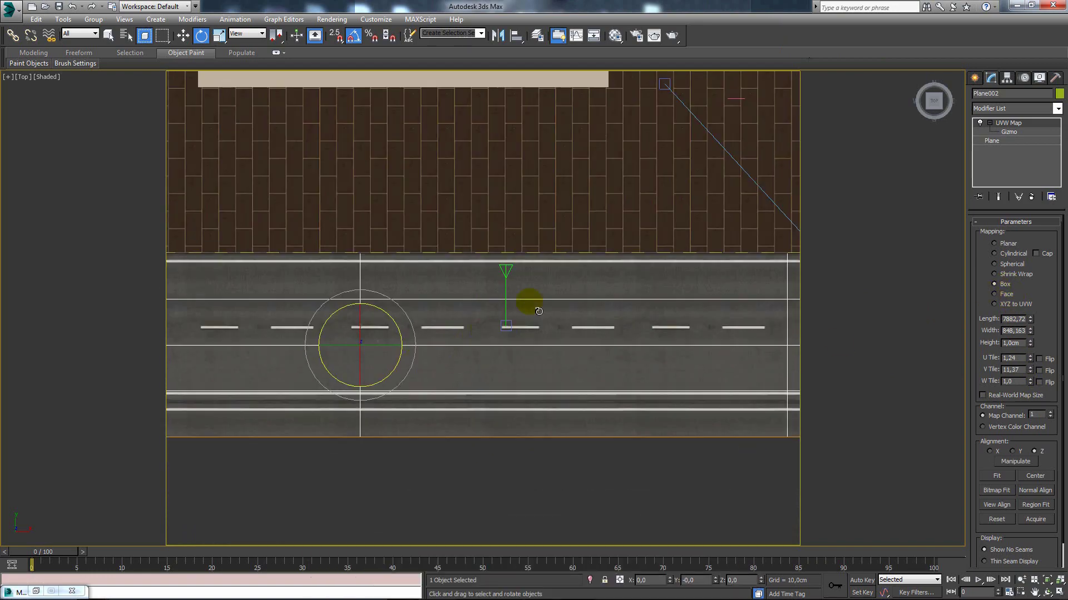
scroll(538, 312, up, 2)
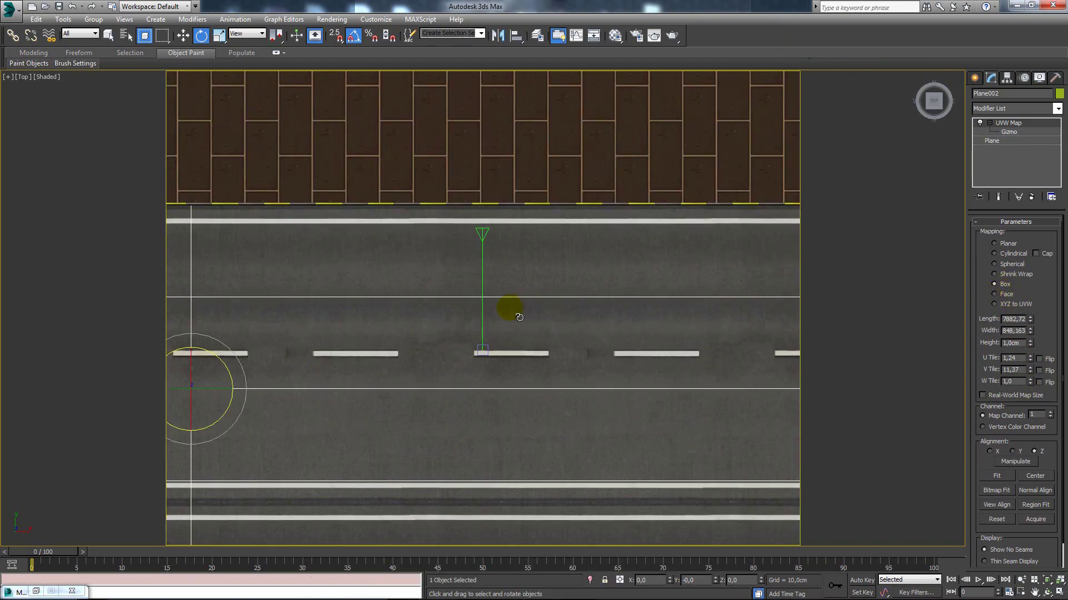
click(182, 35)
scroll(425, 179, up, 3)
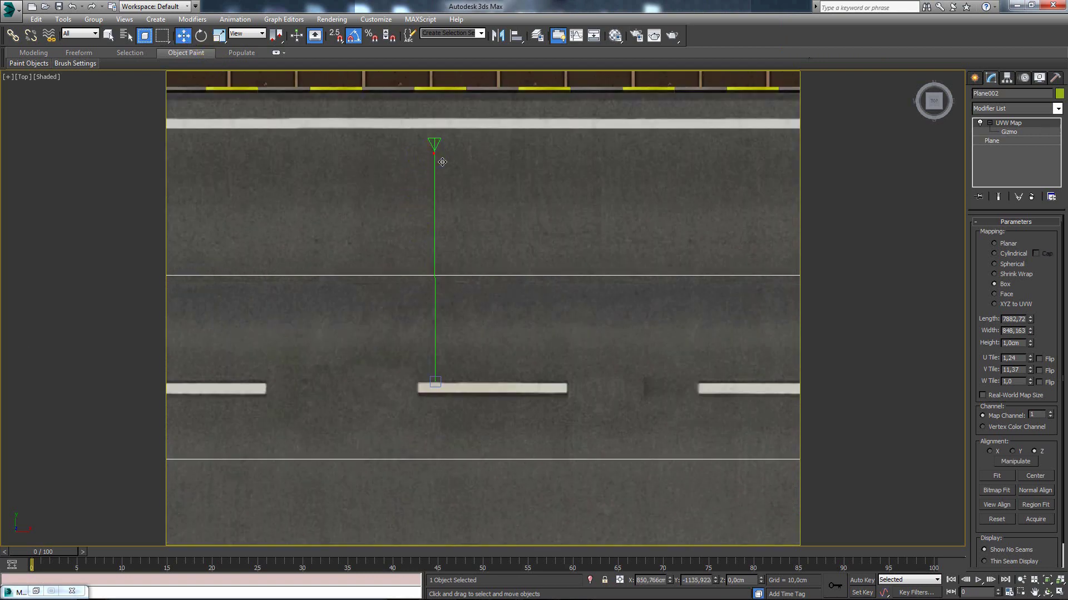
key(F3)
Extend Tape001's target up to the white edge line (about 328 cm) and restore shaded view.
click(442, 157)
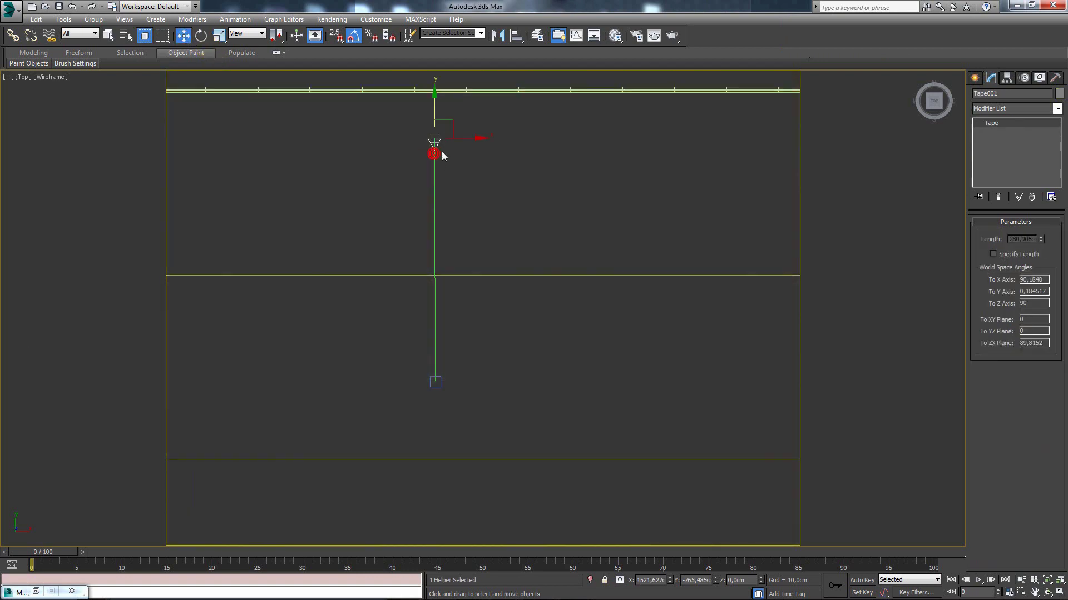
drag(445, 129, 446, 88)
key(F3)
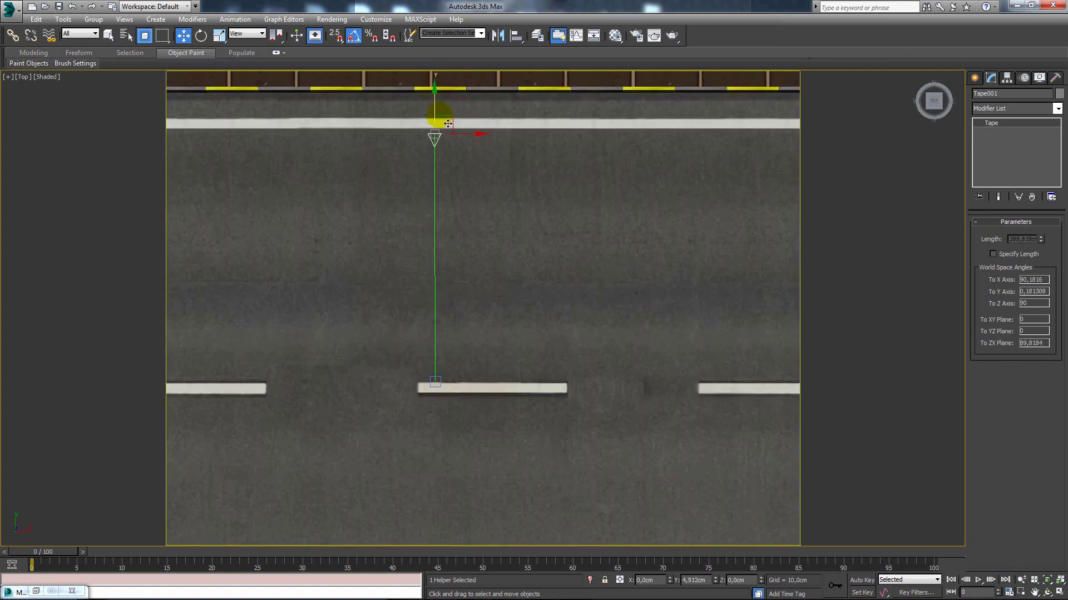
scroll(459, 192, down, 5)
scroll(459, 199, down, 2)
scroll(458, 199, down, 2)
click(475, 368)
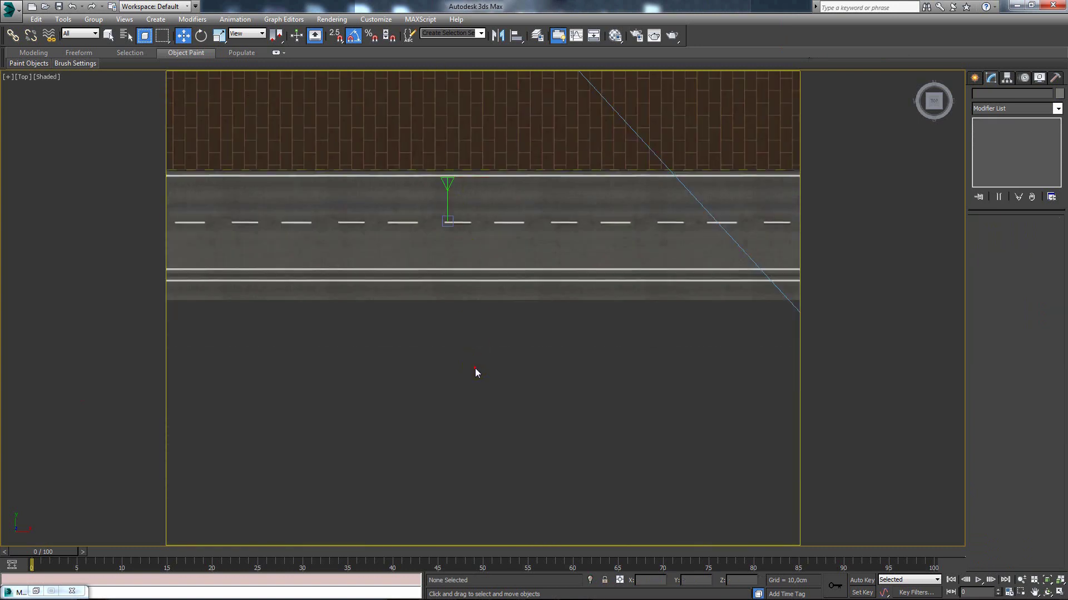
middle_drag(474, 368, 443, 418)
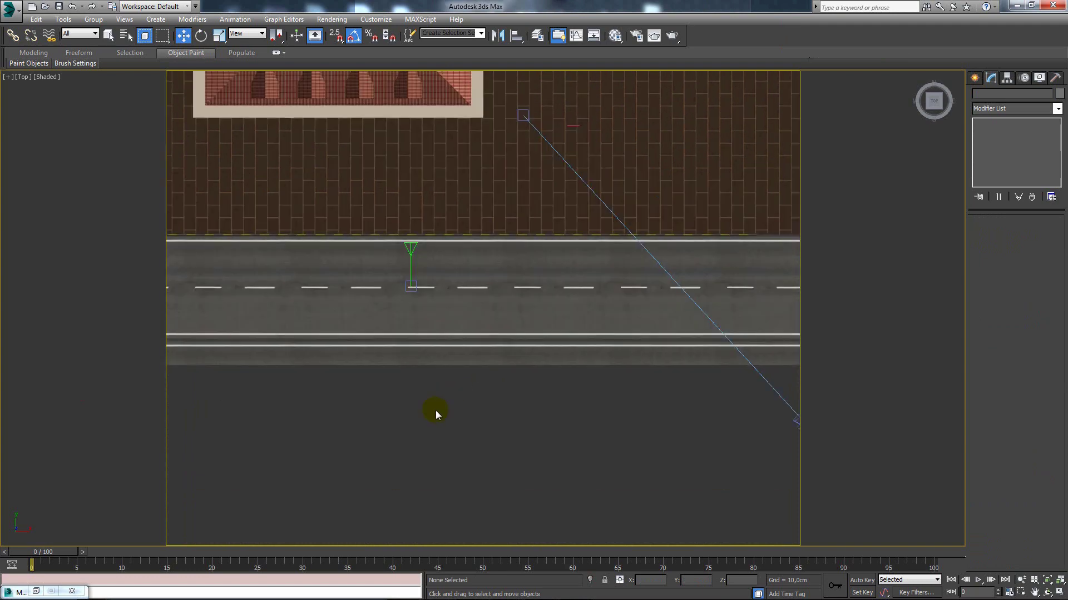
In the V-Ray camera view, raise Plane002's UVW Map V Tile above 11,37.
key(c)
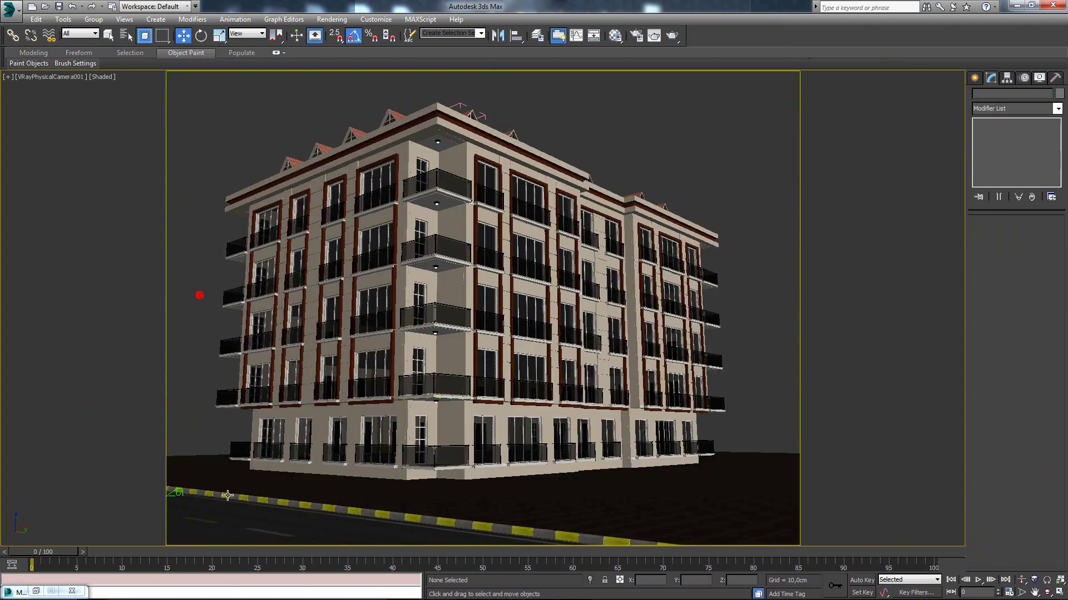
mouse_move(321, 429)
middle_down()
mouse_move(429, 359)
mouse_move(420, 367)
middle_up()
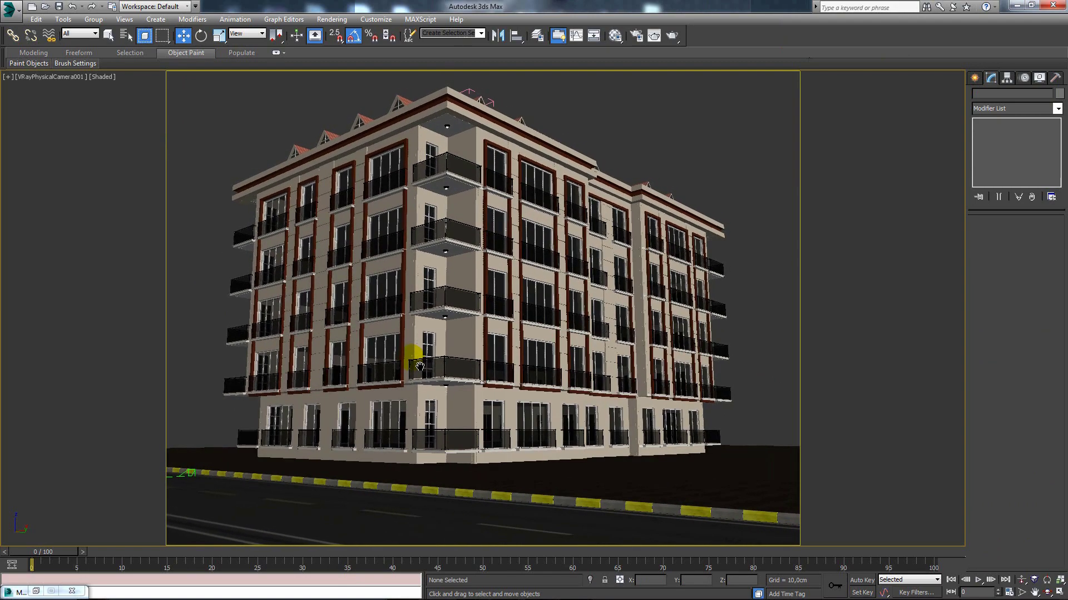
click(449, 506)
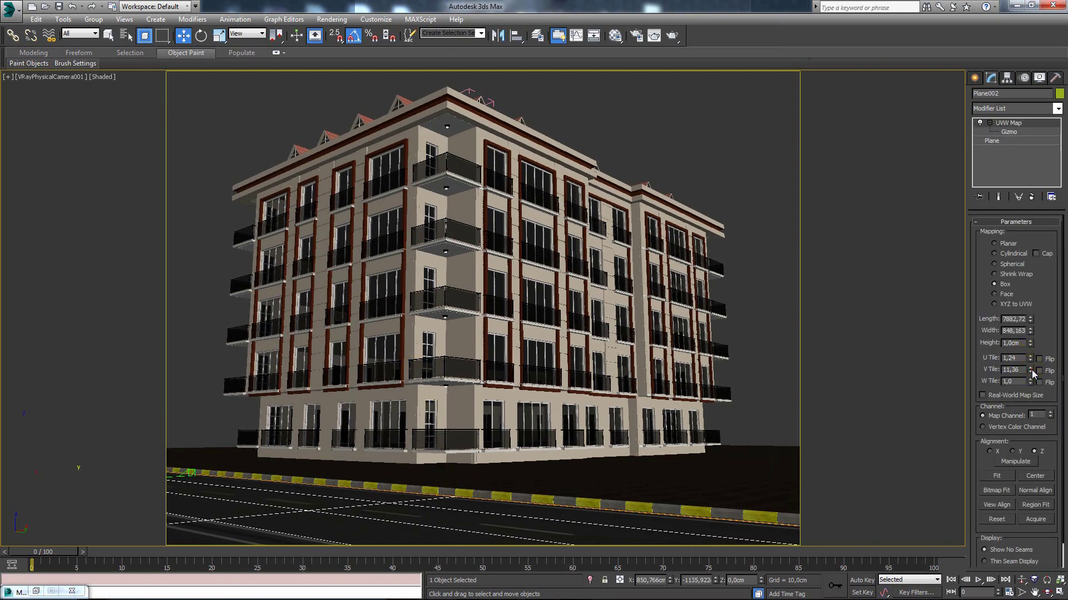
mouse_move(1032, 369)
mouse_down()
mouse_move(1016, 281)
mouse_move(1018, 292)
mouse_up()
click(781, 303)
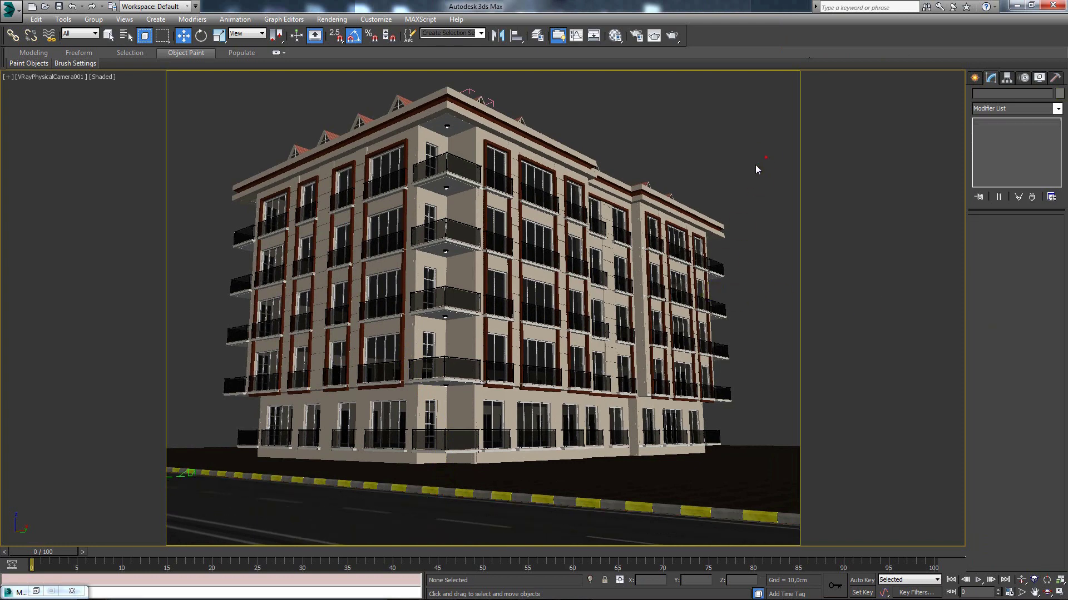
Pan and orbit the V-Ray camera to reframe the building and road.
middle_drag(267, 327, 266, 326)
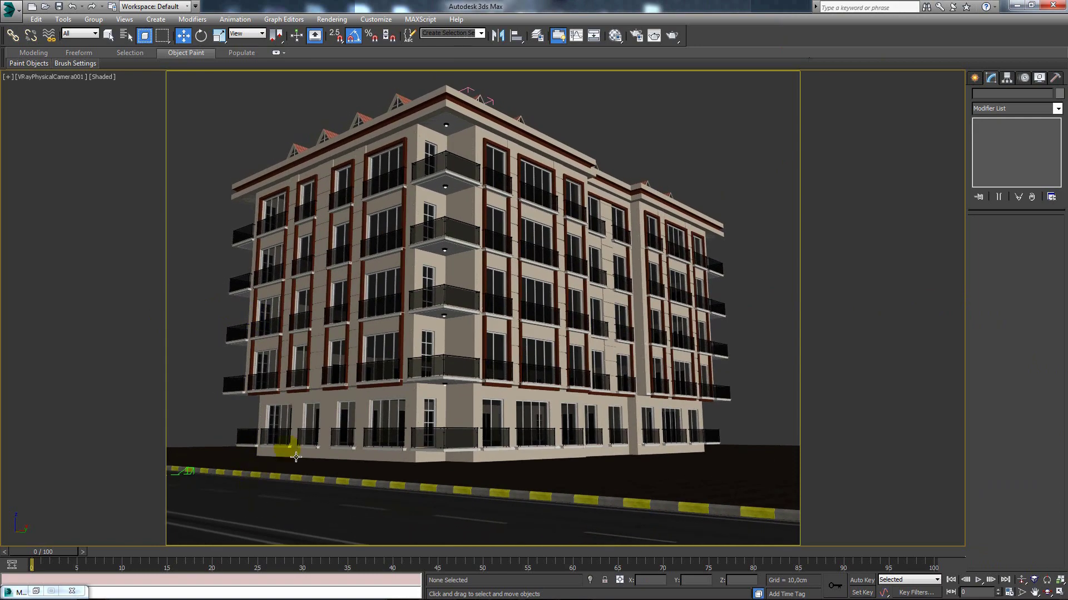
middle_drag(333, 444, 316, 459)
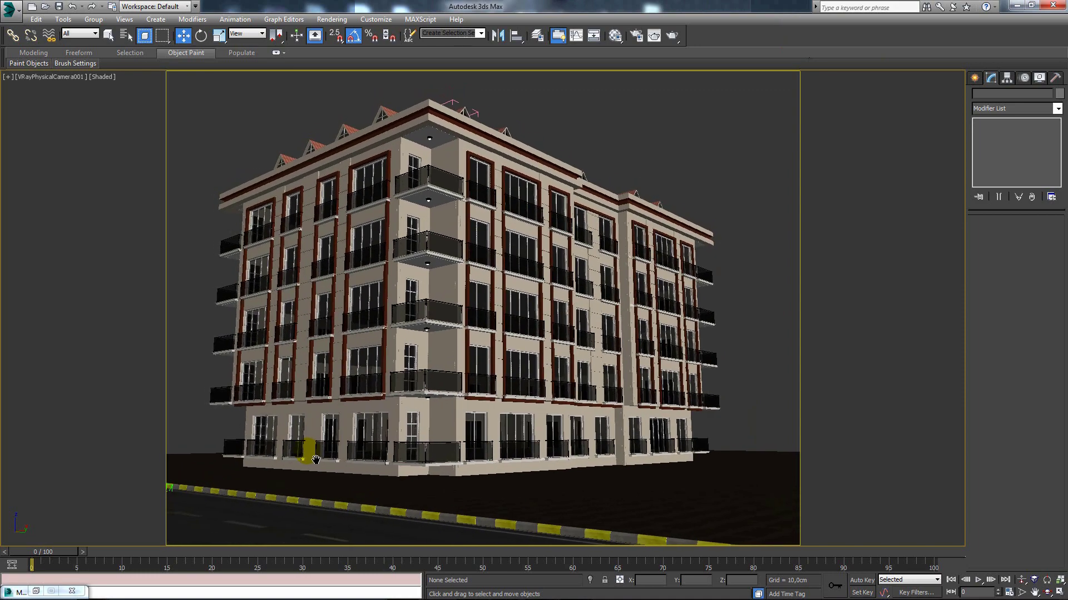
click(1035, 591)
click(1047, 593)
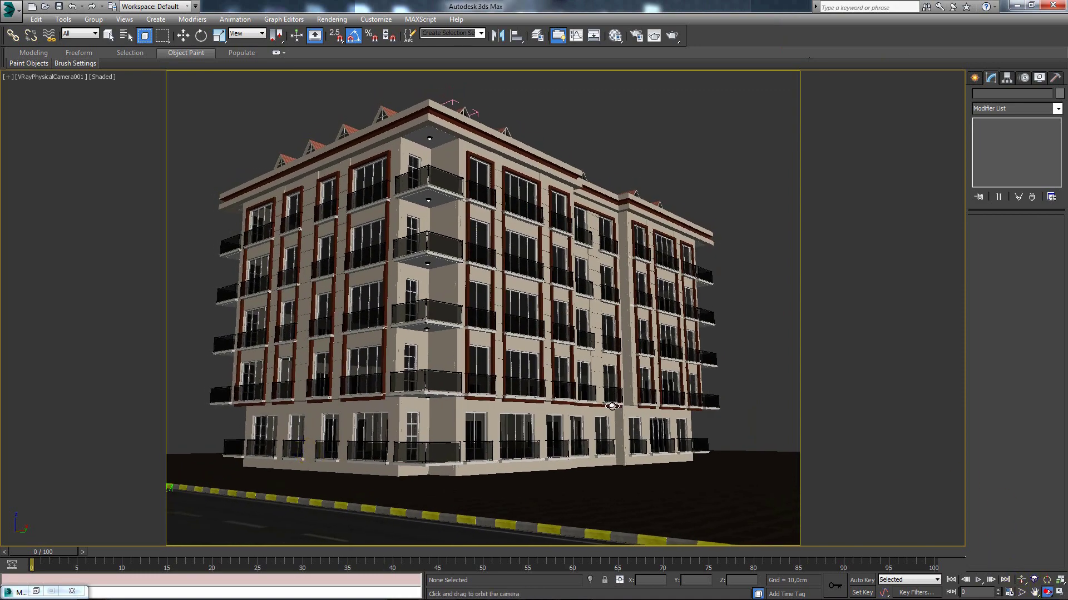
mouse_move(611, 406)
mouse_down()
mouse_move(611, 417)
mouse_move(631, 305)
mouse_move(643, 321)
mouse_up()
In the Top view, set Plane002's Length to 1220,133 cm.
key(t)
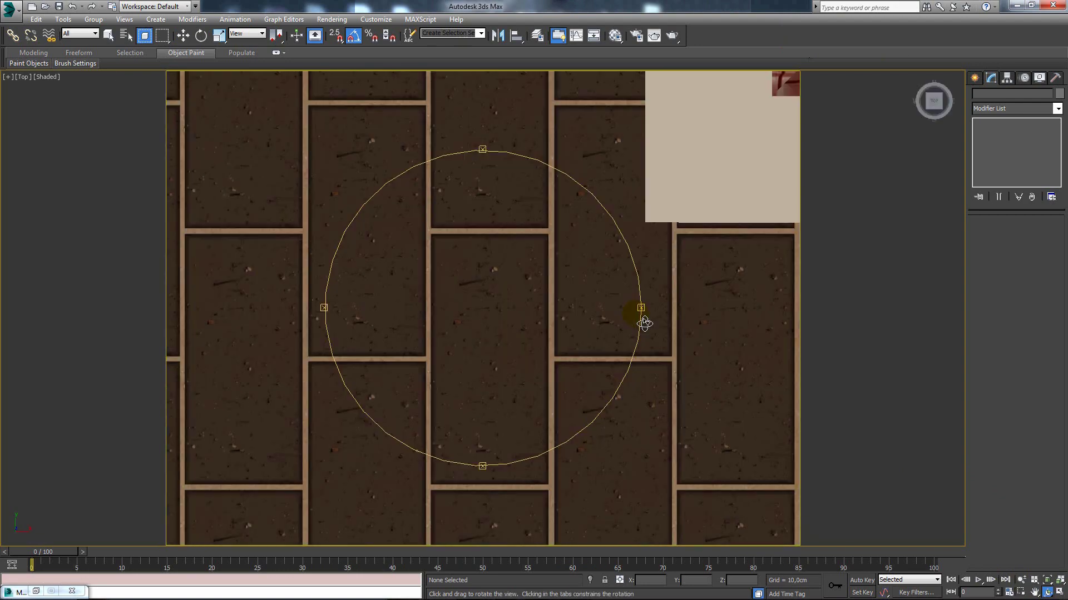
scroll(405, 303, down, 5)
scroll(485, 398, up, 2)
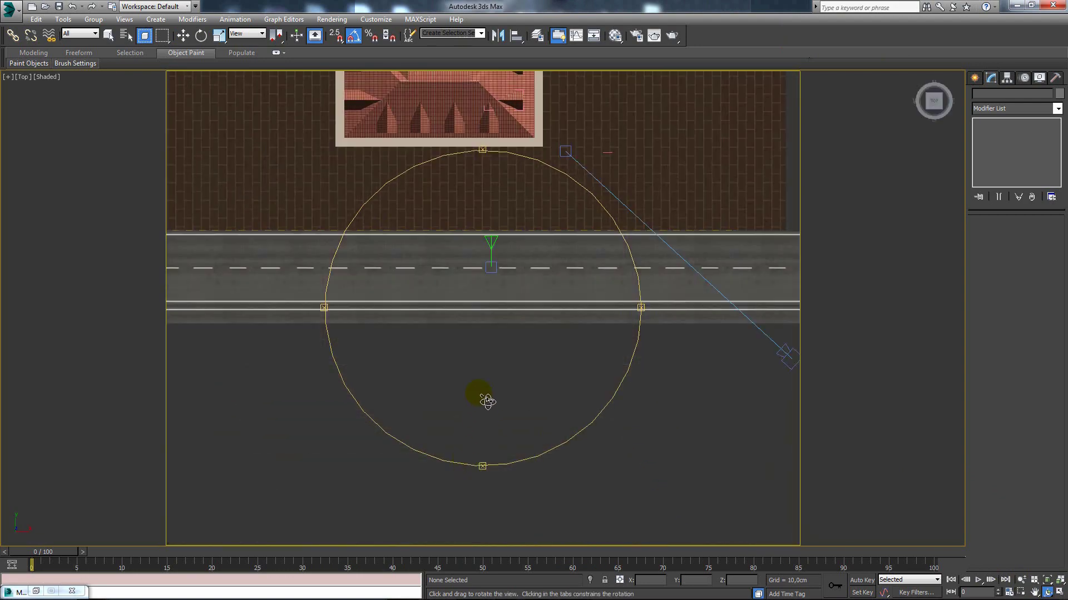
click(183, 35)
click(398, 293)
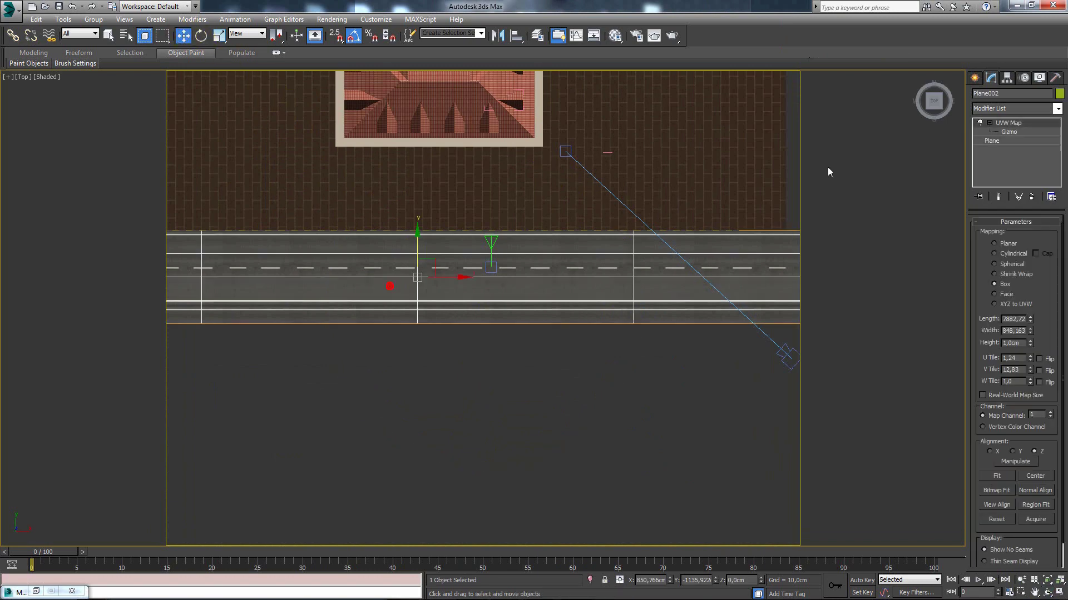
click(1003, 139)
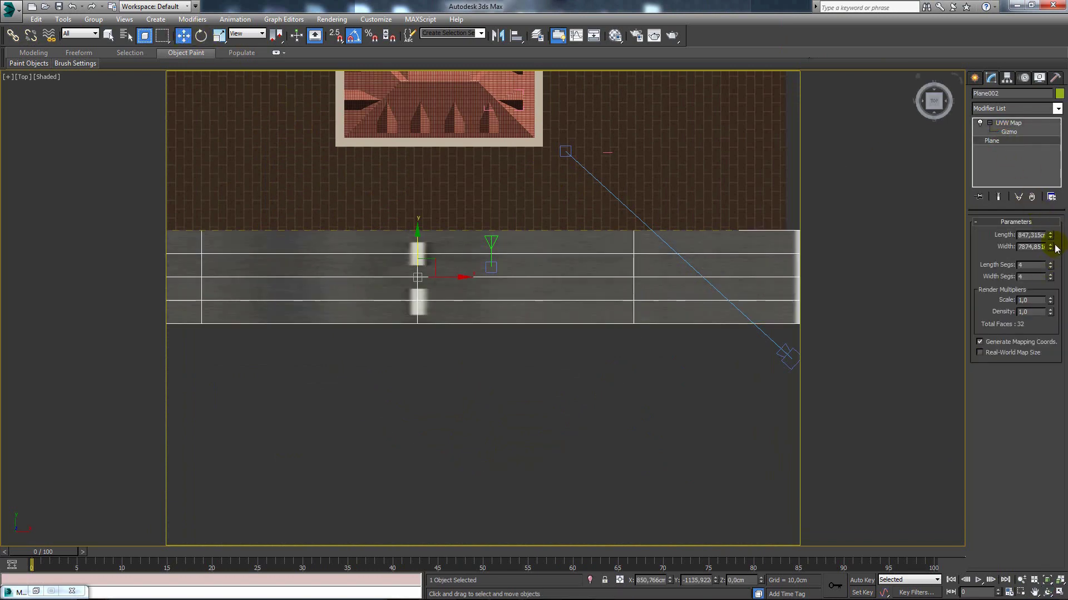
drag(1051, 238, 1052, 222)
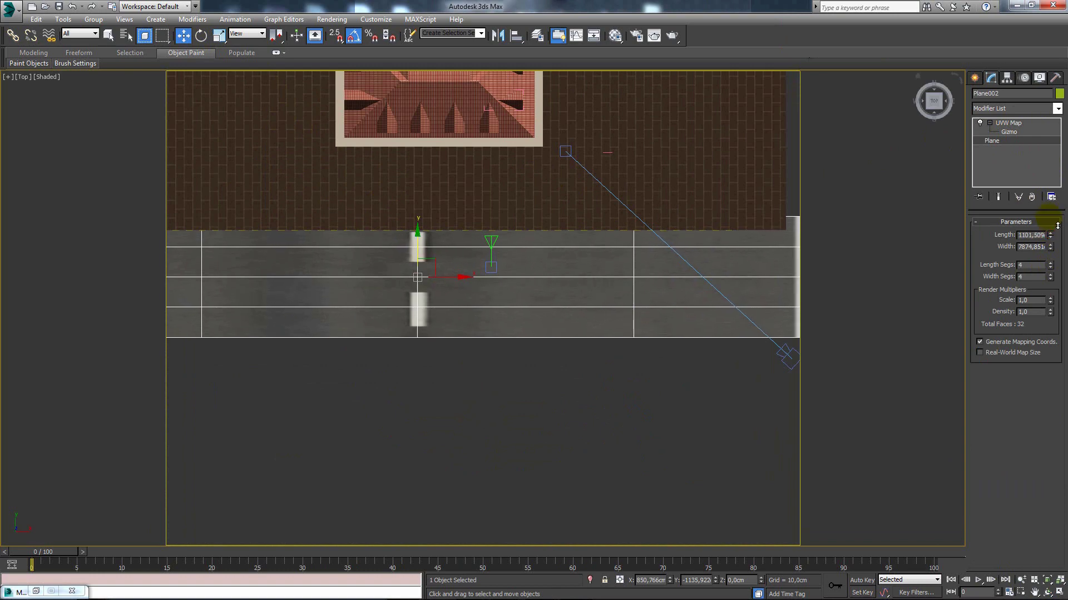
middle_drag(355, 335, 384, 367)
scroll(421, 299, up, 3)
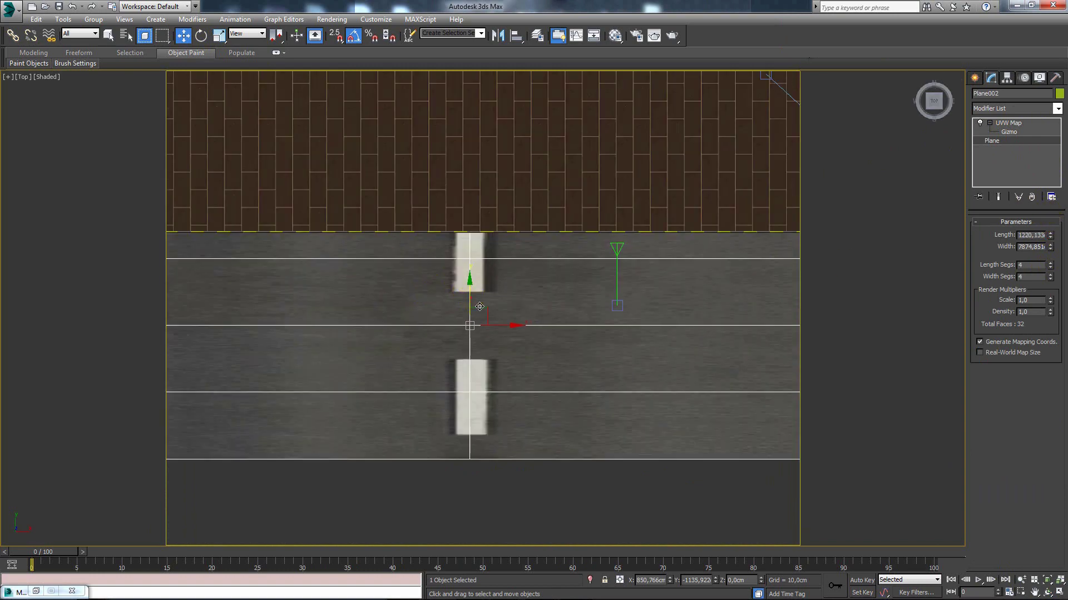
middle_drag(469, 281, 482, 348)
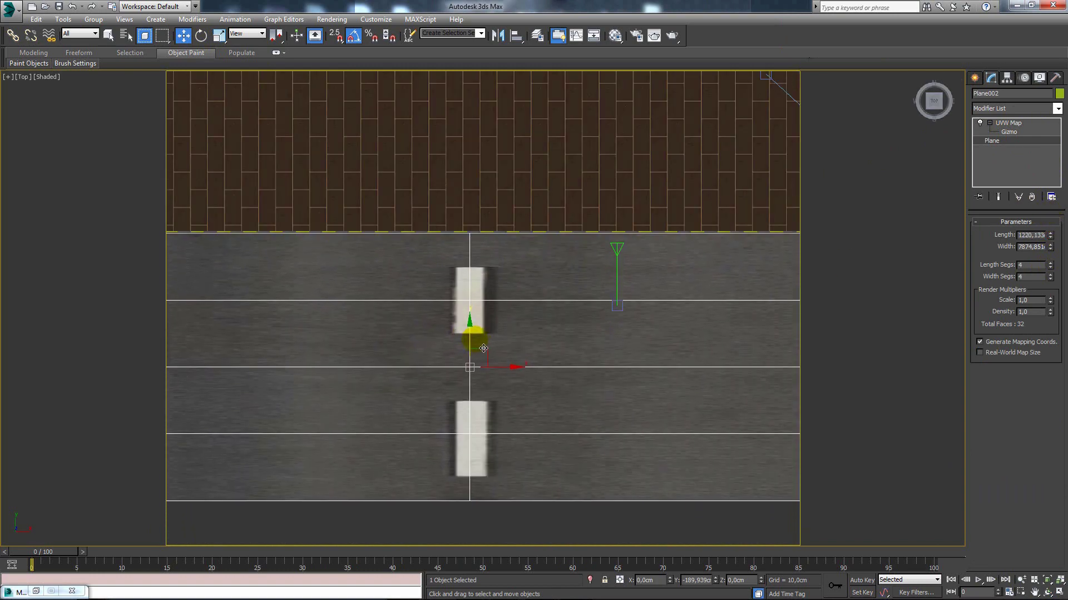
Move the UVW Map gizmo up in Y so the lanes fit the wider road.
click(1008, 123)
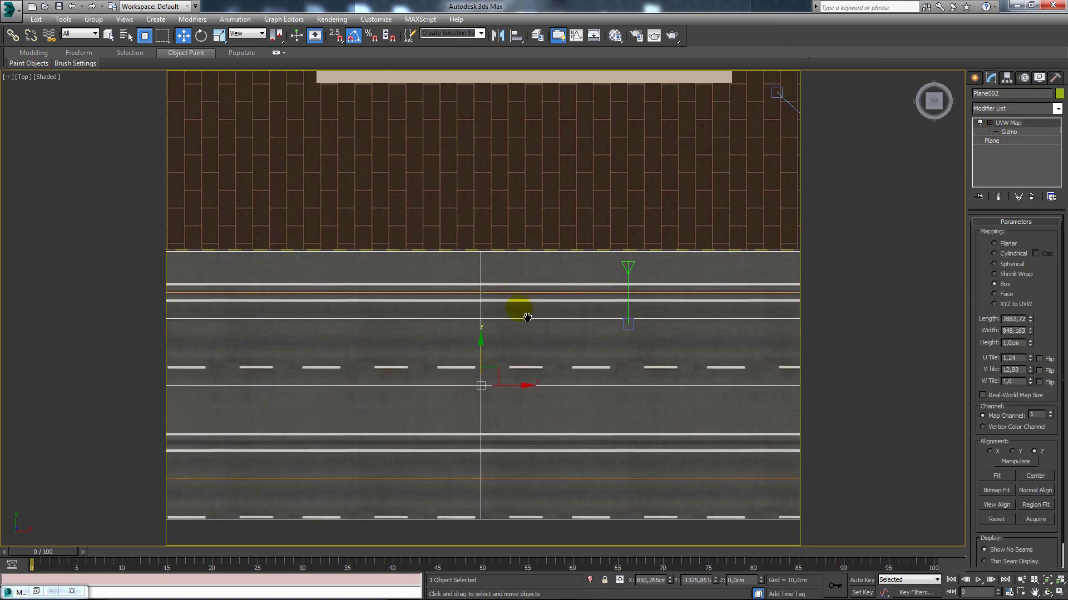
scroll(517, 309, up, 3)
drag(513, 410, 720, 298)
click(998, 130)
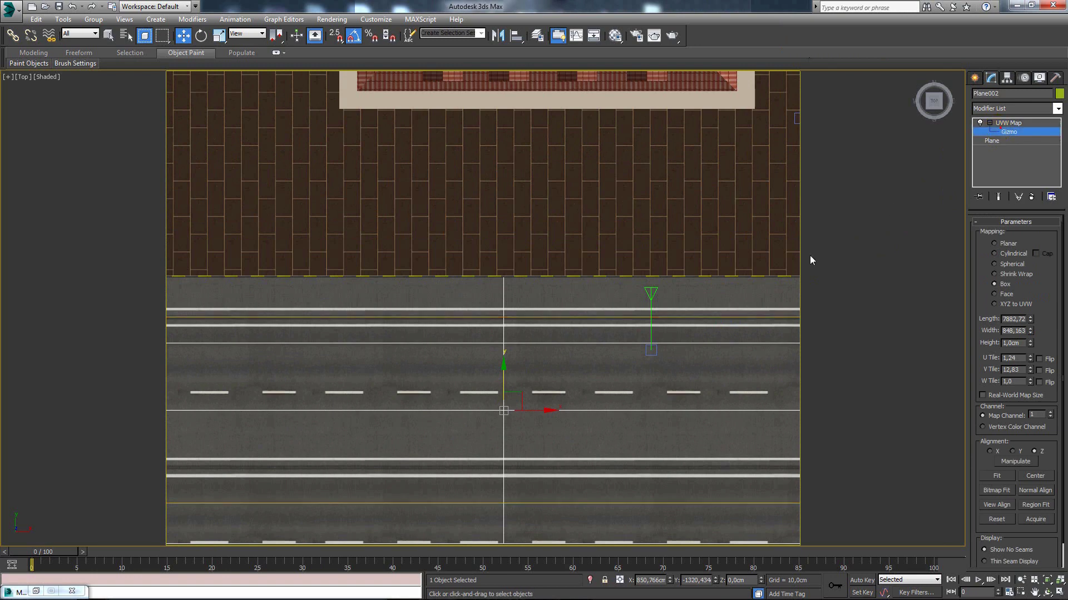
click(639, 274)
drag(492, 354, 491, 309)
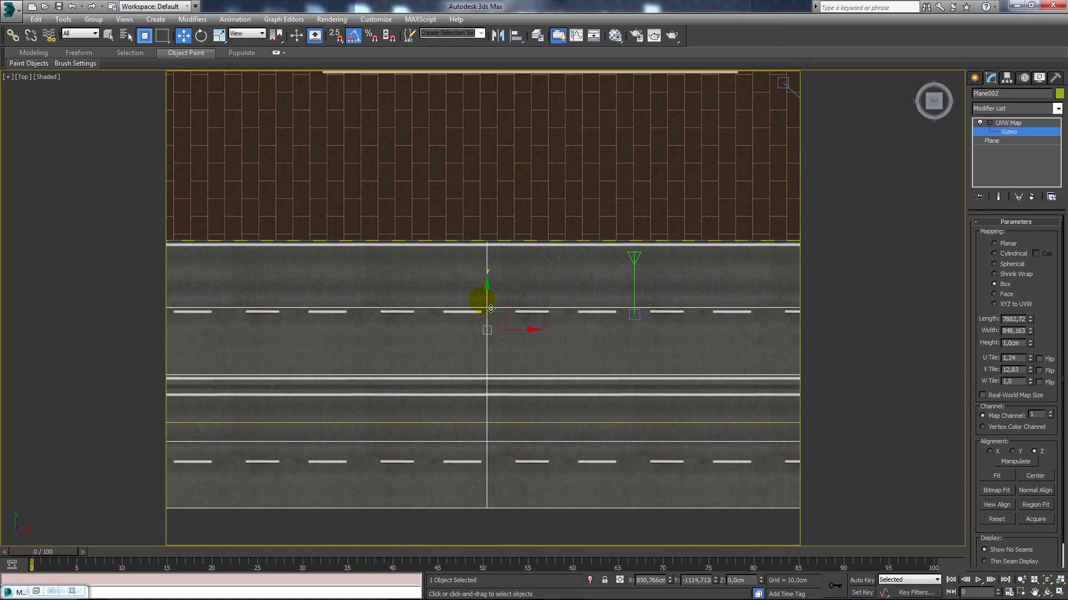
key(c)
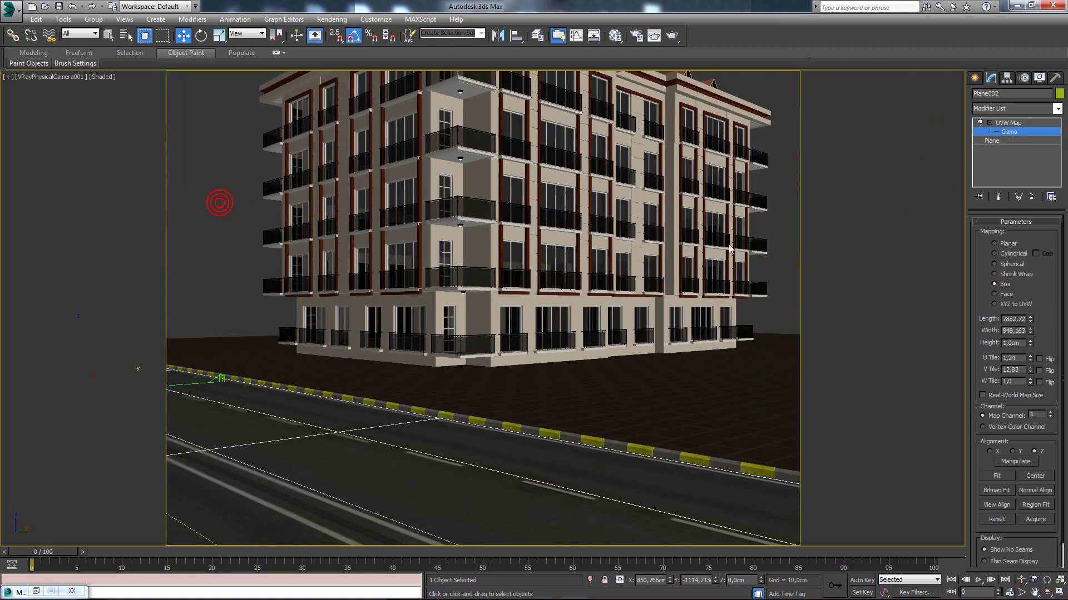
Orbit VRayPhysicalCamera001 to frame the whole apartment building above the road.
click(976, 79)
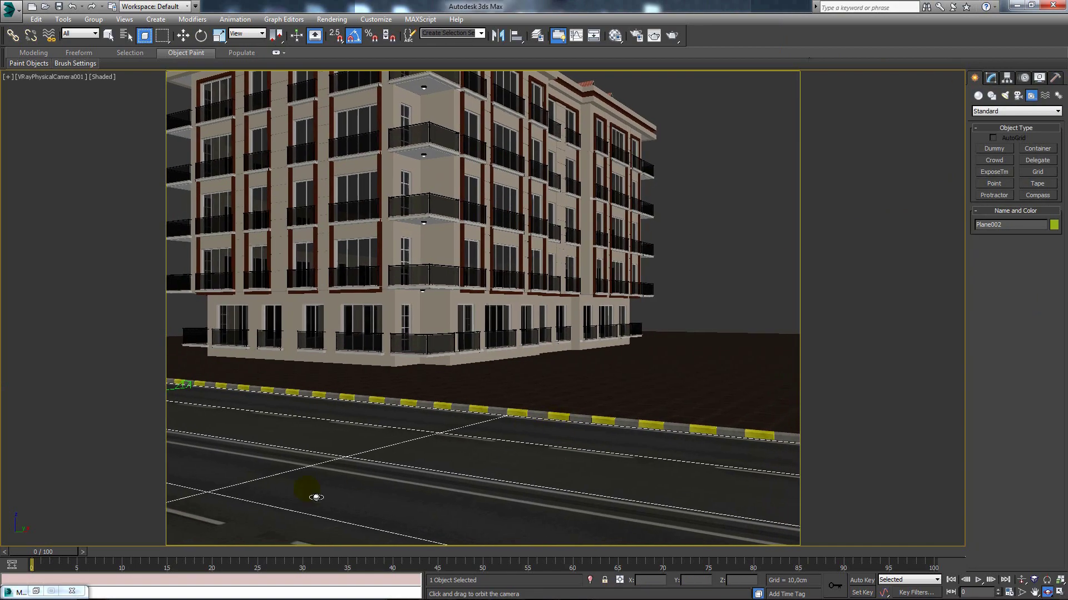
drag(428, 465, 417, 473)
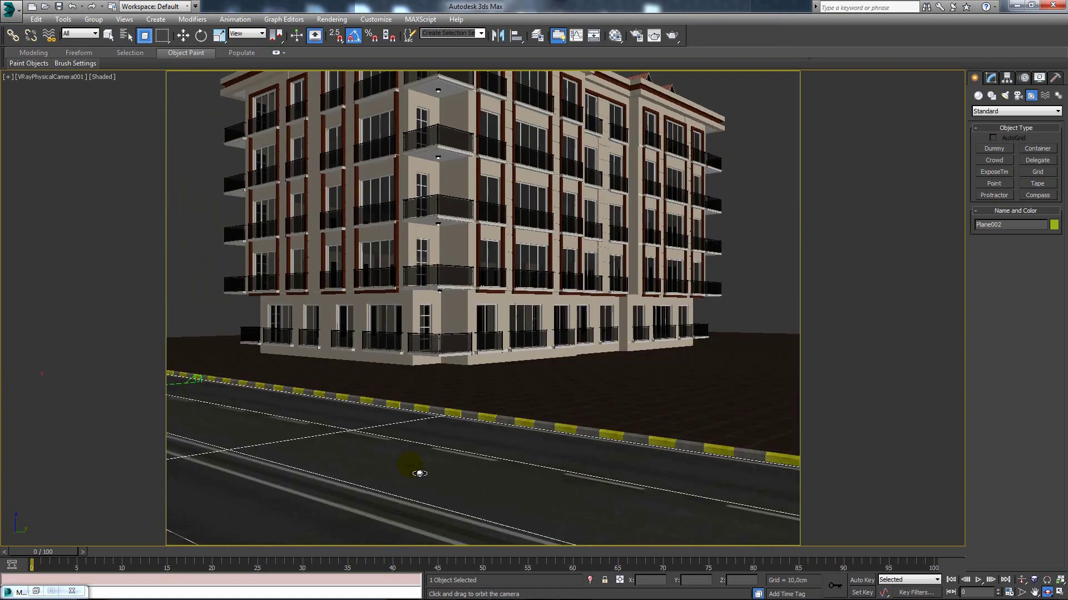
mouse_move(479, 423)
mouse_down()
mouse_move(451, 473)
mouse_move(458, 488)
mouse_up()
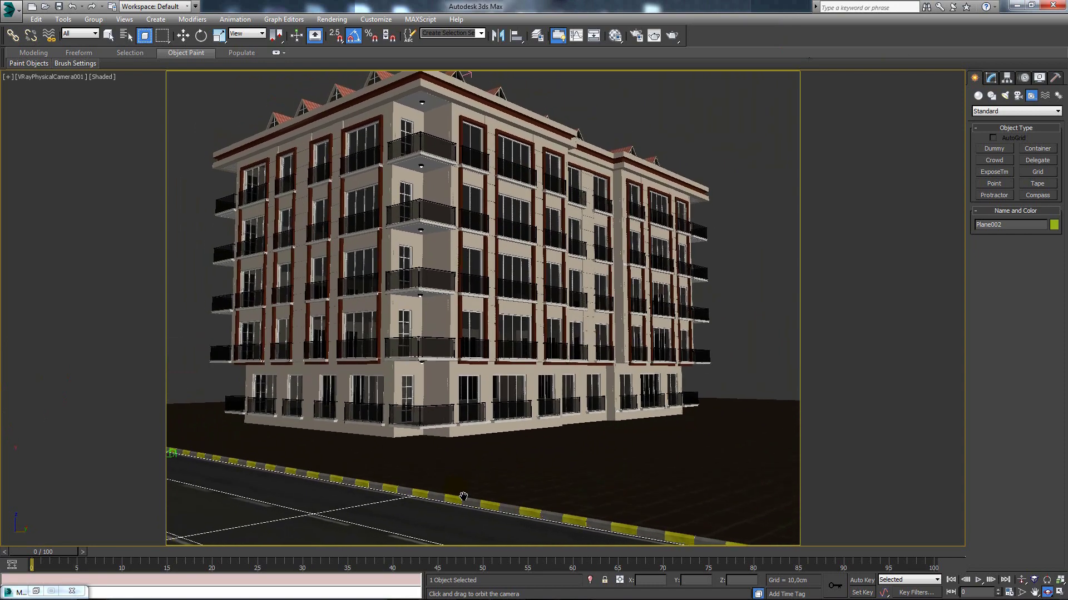
drag(458, 488, 228, 156)
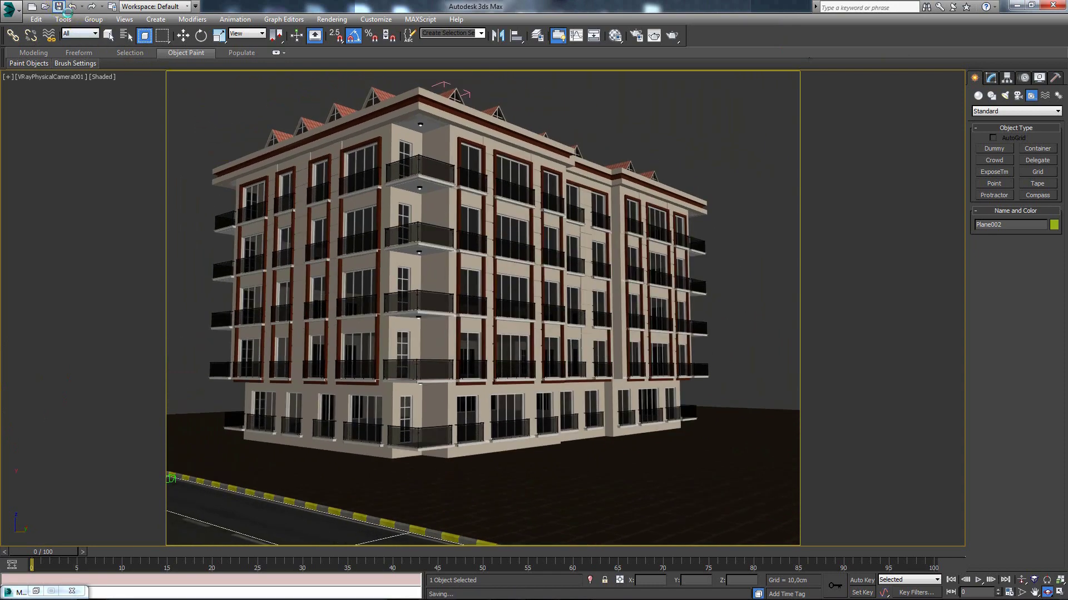